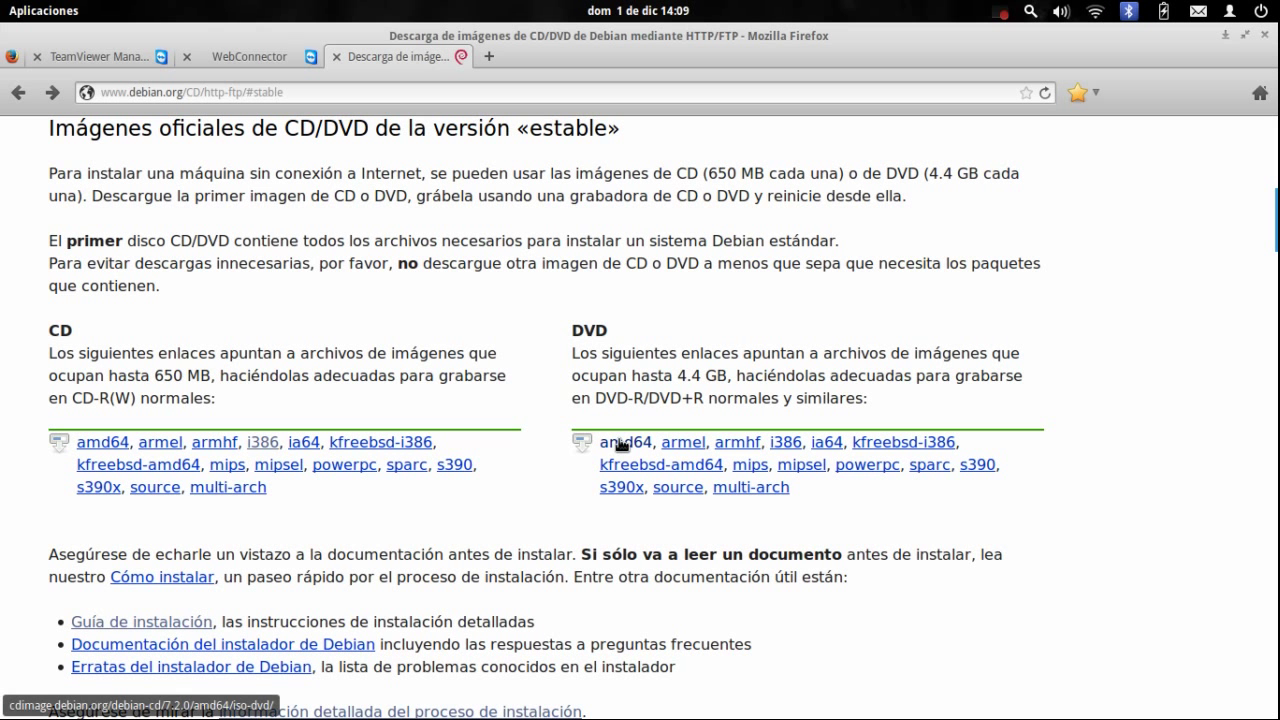
- Open the i386 DVD image index and start saving debian-7.2.0-i386-DVD-1.iso to disk
{"action": "left_click", "coordinate": [785, 442]}
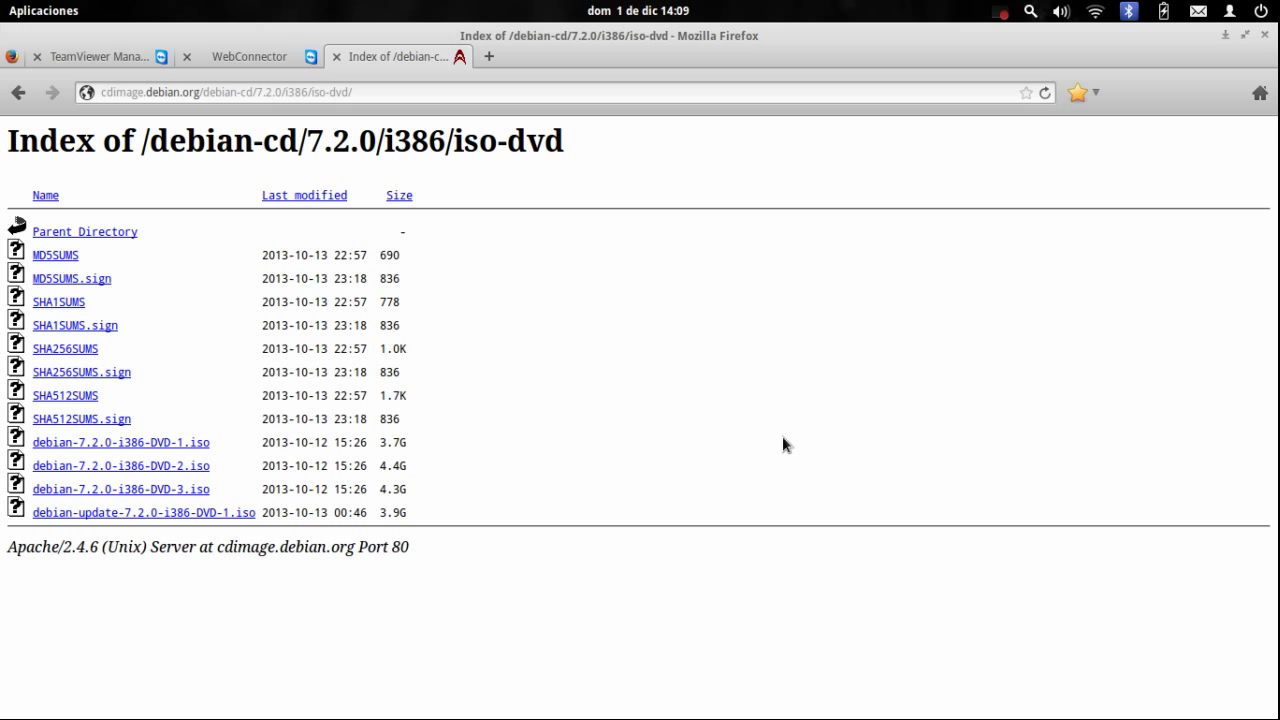
{"action": "left_click_drag", "start_coordinate": [423, 497], "coordinate": [22, 445]}
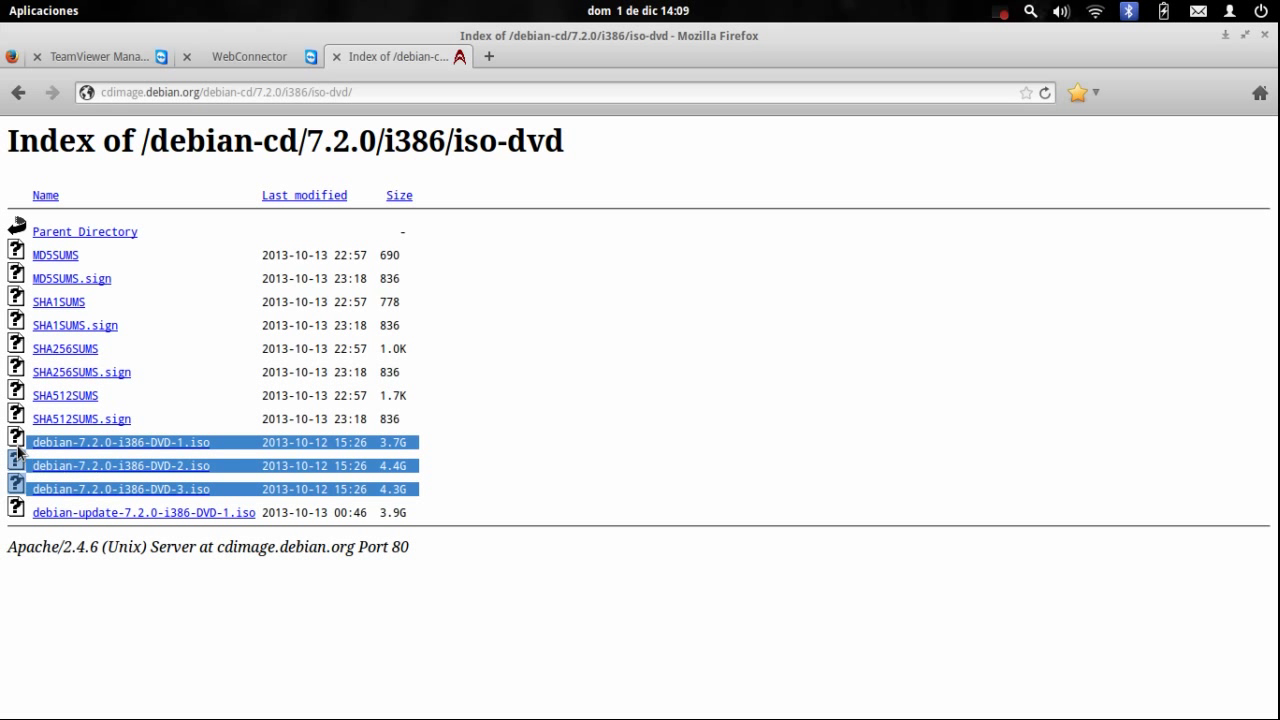
{"action": "left_click", "coordinate": [522, 412]}
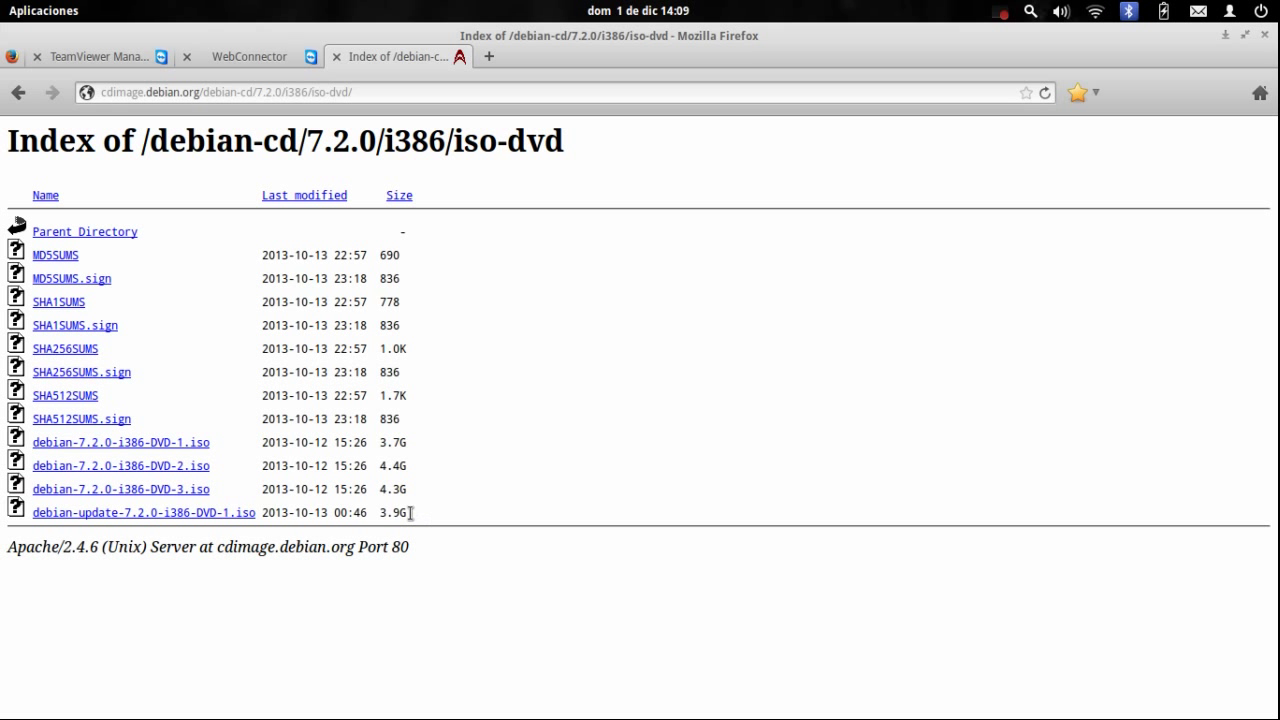
{"action": "left_click_drag", "start_coordinate": [410, 513], "coordinate": [149, 517]}
{"action": "left_click", "coordinate": [357, 486]}
{"action": "left_click", "coordinate": [157, 445]}
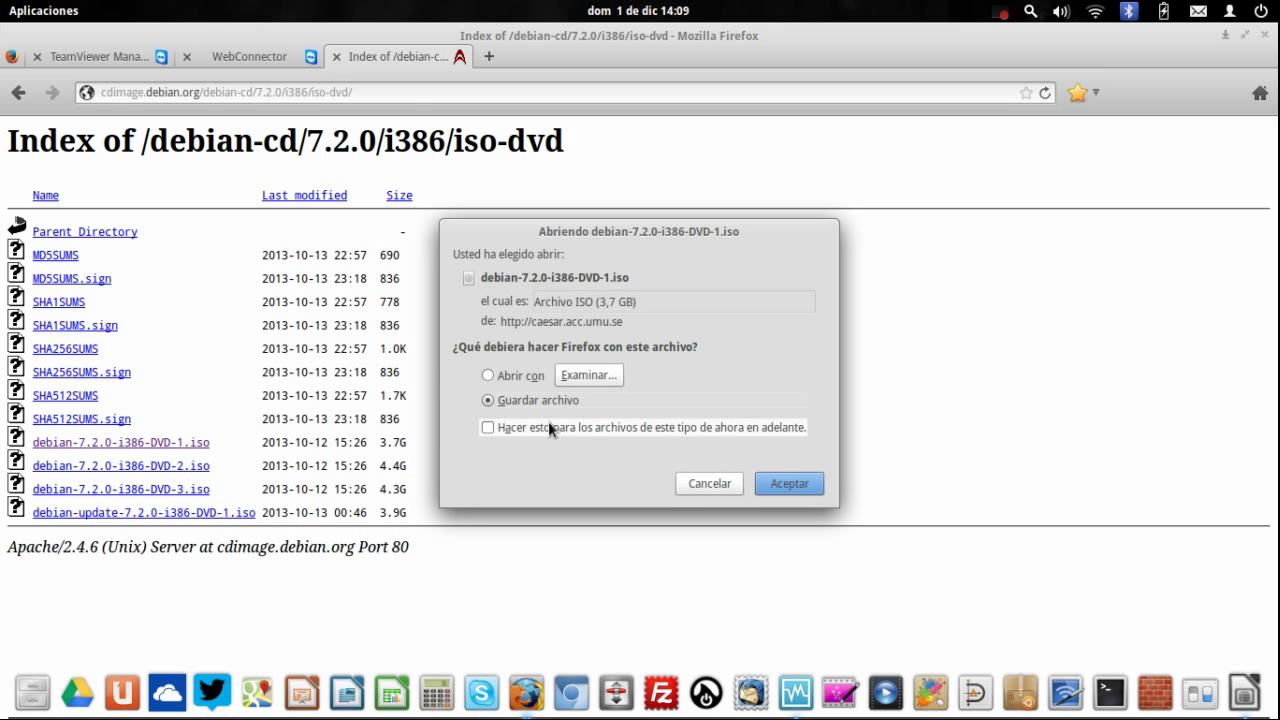
{"action": "left_click", "coordinate": [789, 483]}
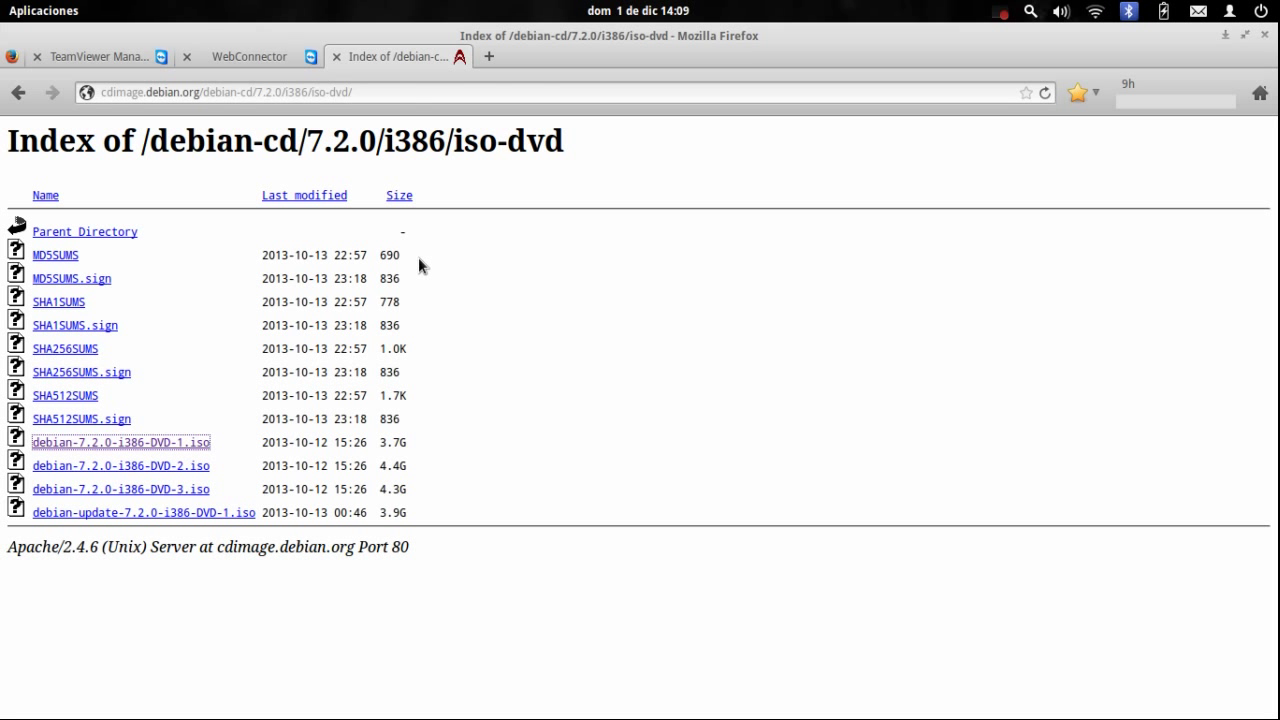
- Cancel the running debian-7.2.0-i386-DVD-1.iso download from the full downloads list and close that list
{"action": "left_click", "coordinate": [1134, 100]}
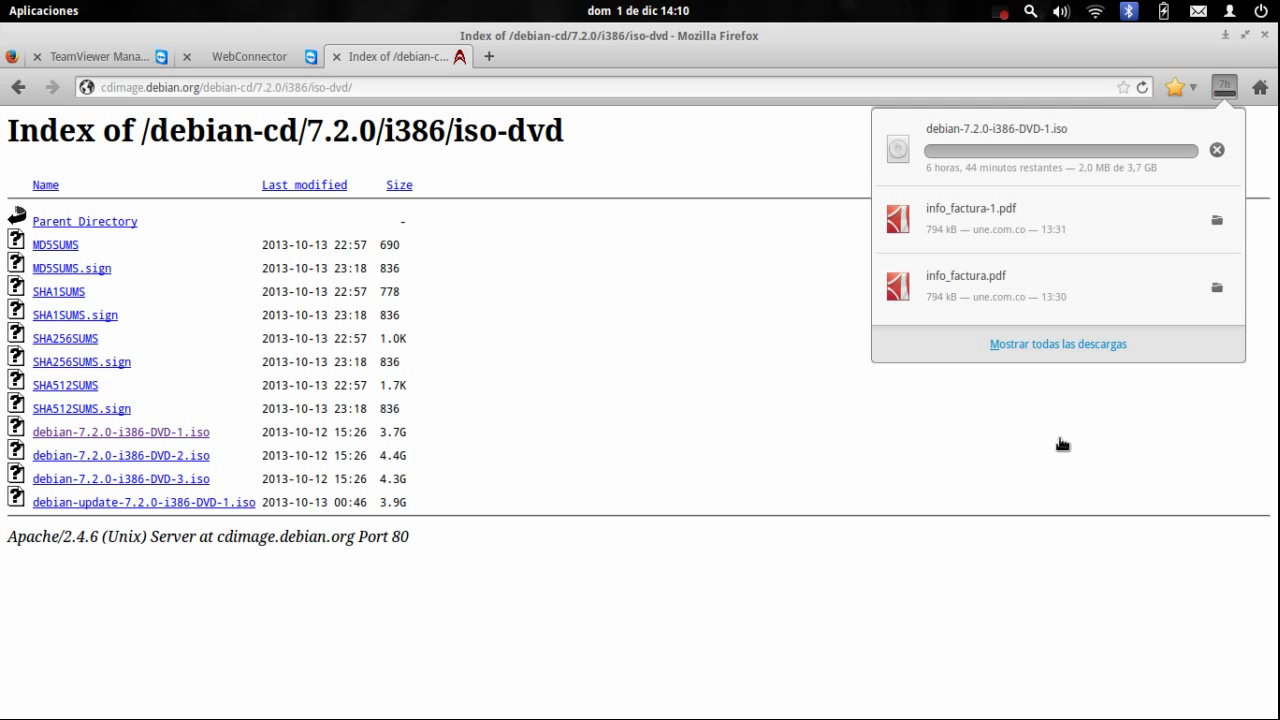
{"action": "left_click", "coordinate": [1060, 343]}
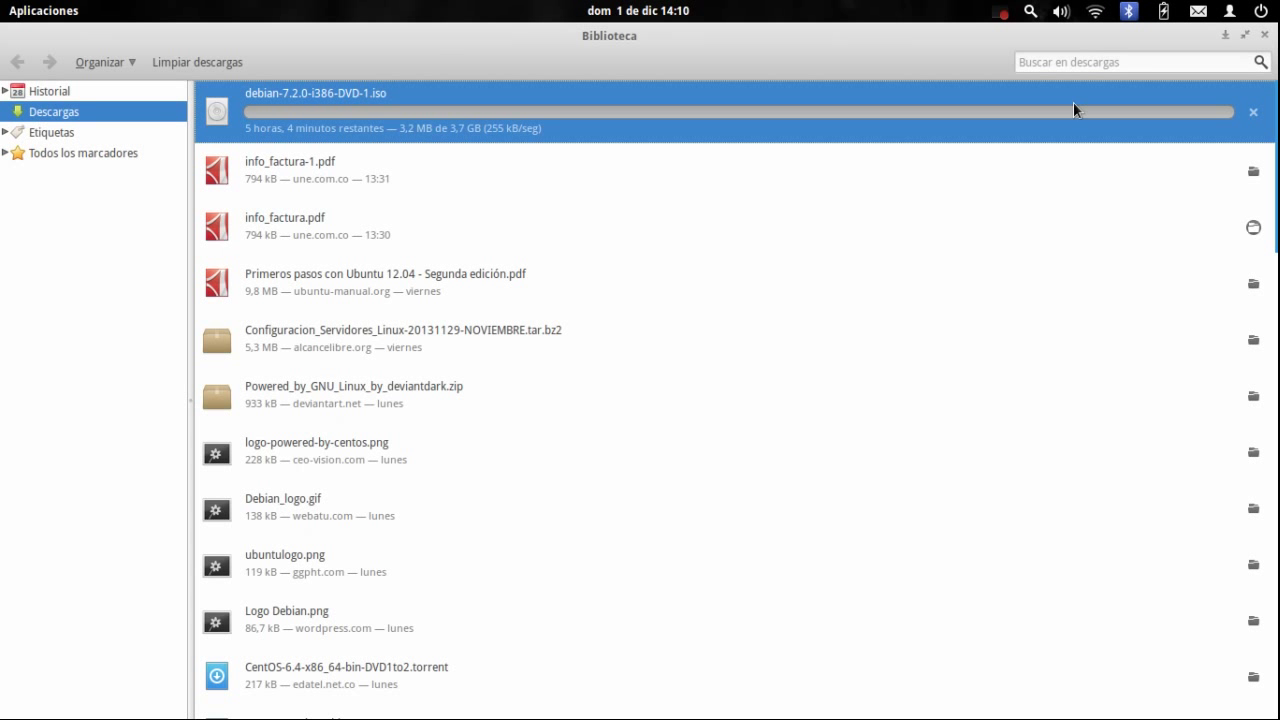
{"action": "left_click", "coordinate": [1251, 111]}
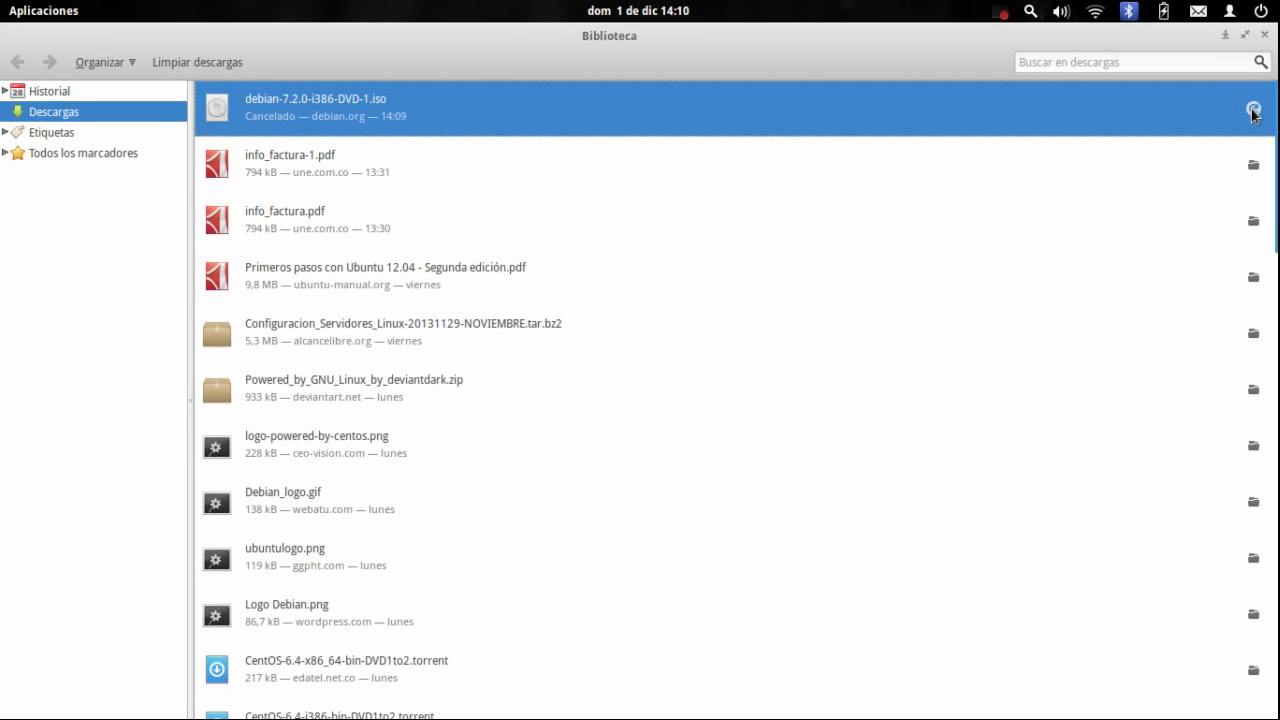
{"action": "left_click", "coordinate": [1265, 35]}
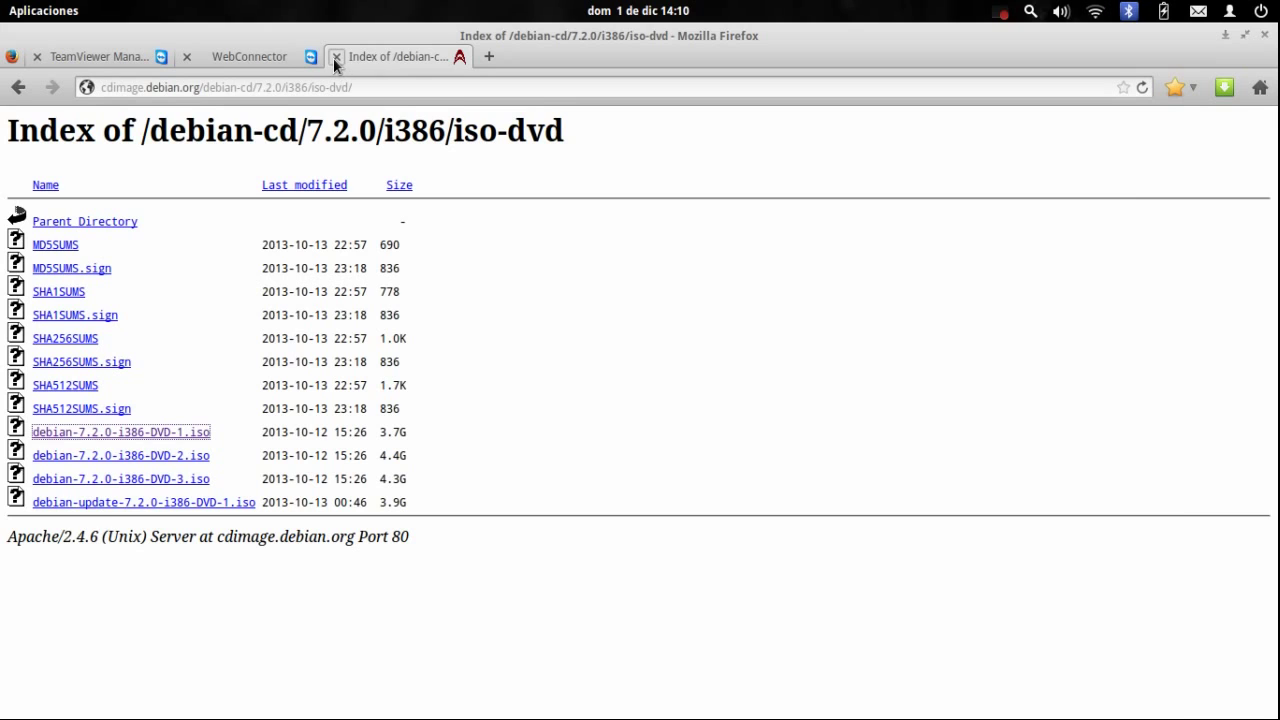
- Close the Debian image index page and switch to a maximized VirtualBox manager, minimizing the browser and the presentation
{"action": "left_click", "coordinate": [336, 57]}
{"action": "mouse_move", "coordinate": [1, 1]}
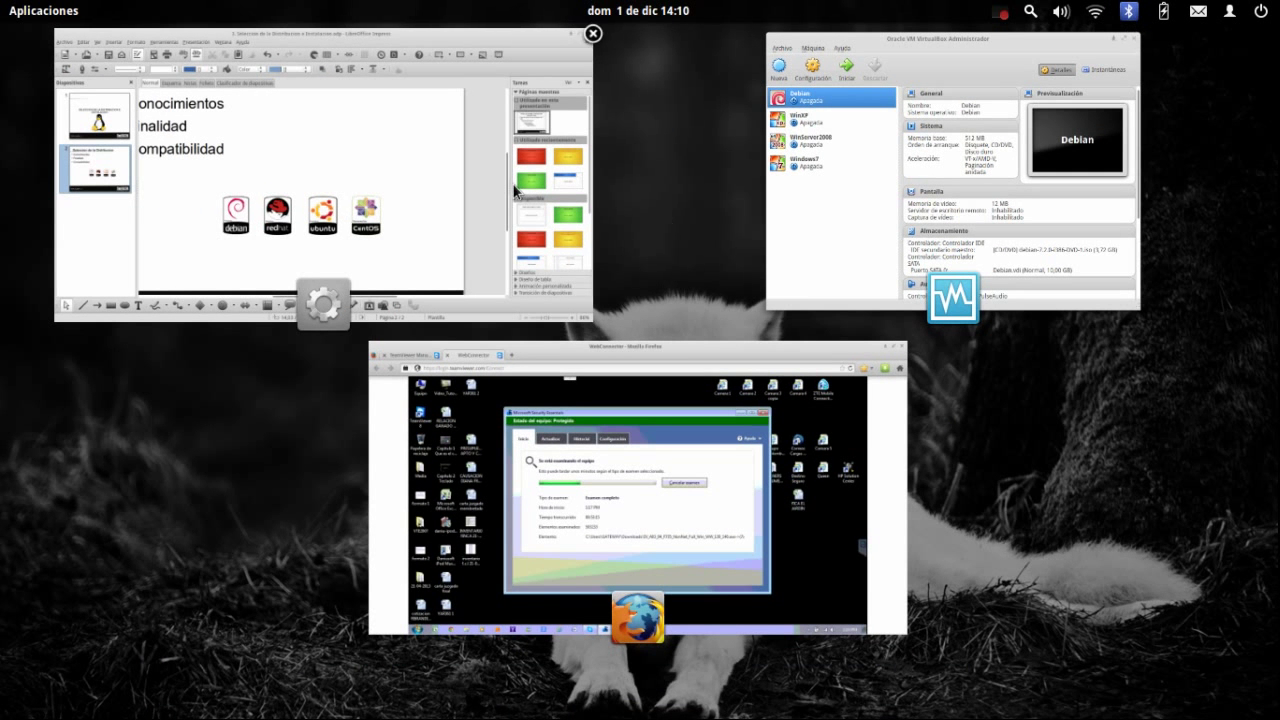
{"action": "left_click", "coordinate": [826, 183]}
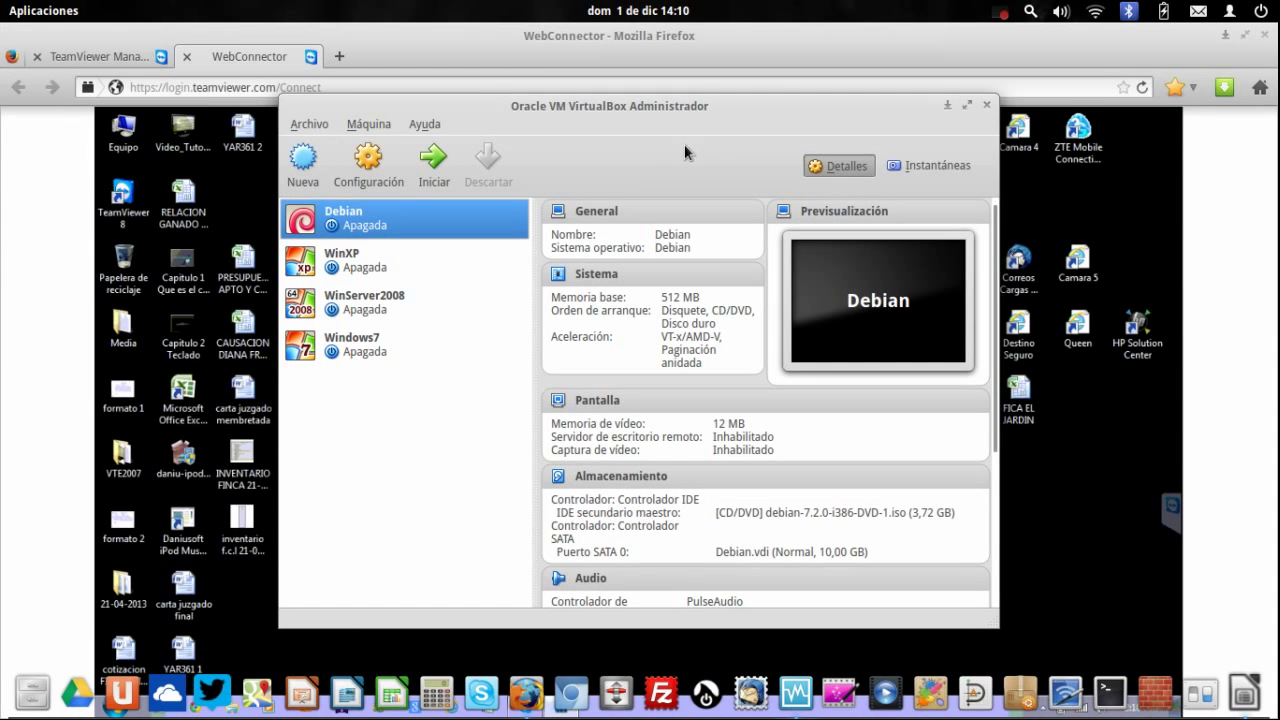
{"action": "left_click", "coordinate": [1223, 36]}
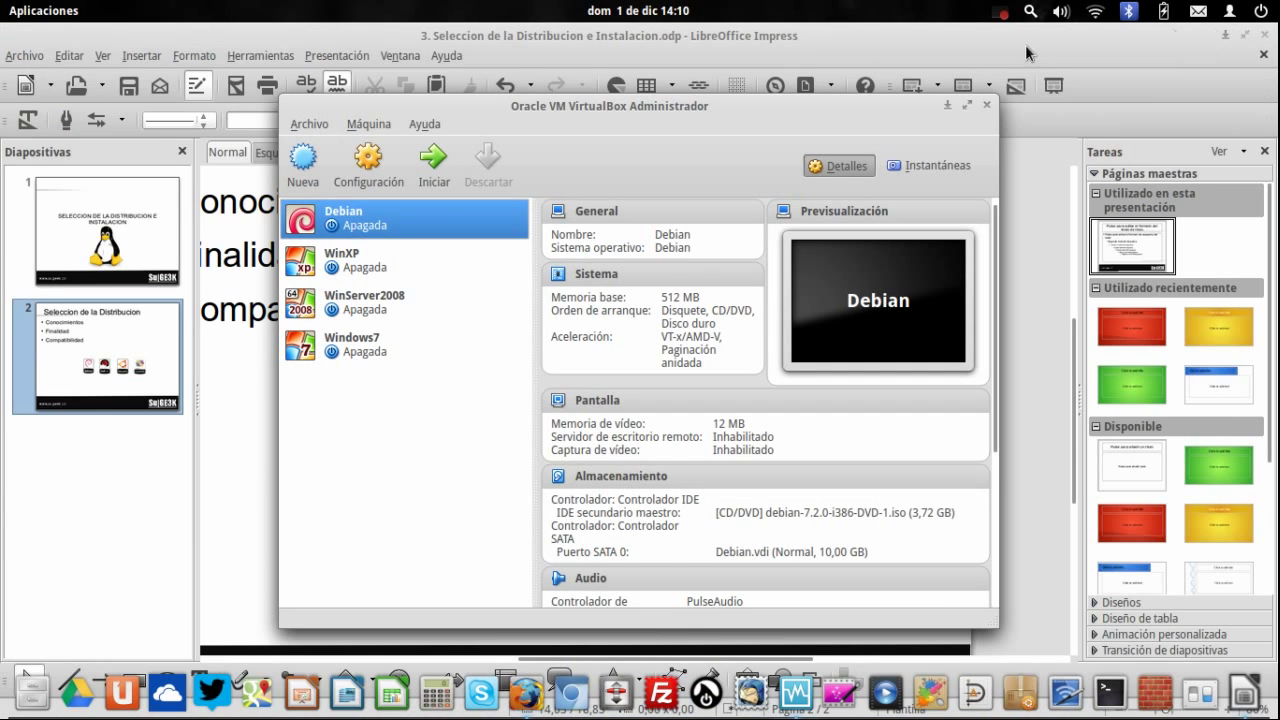
{"action": "left_click", "coordinate": [1226, 36]}
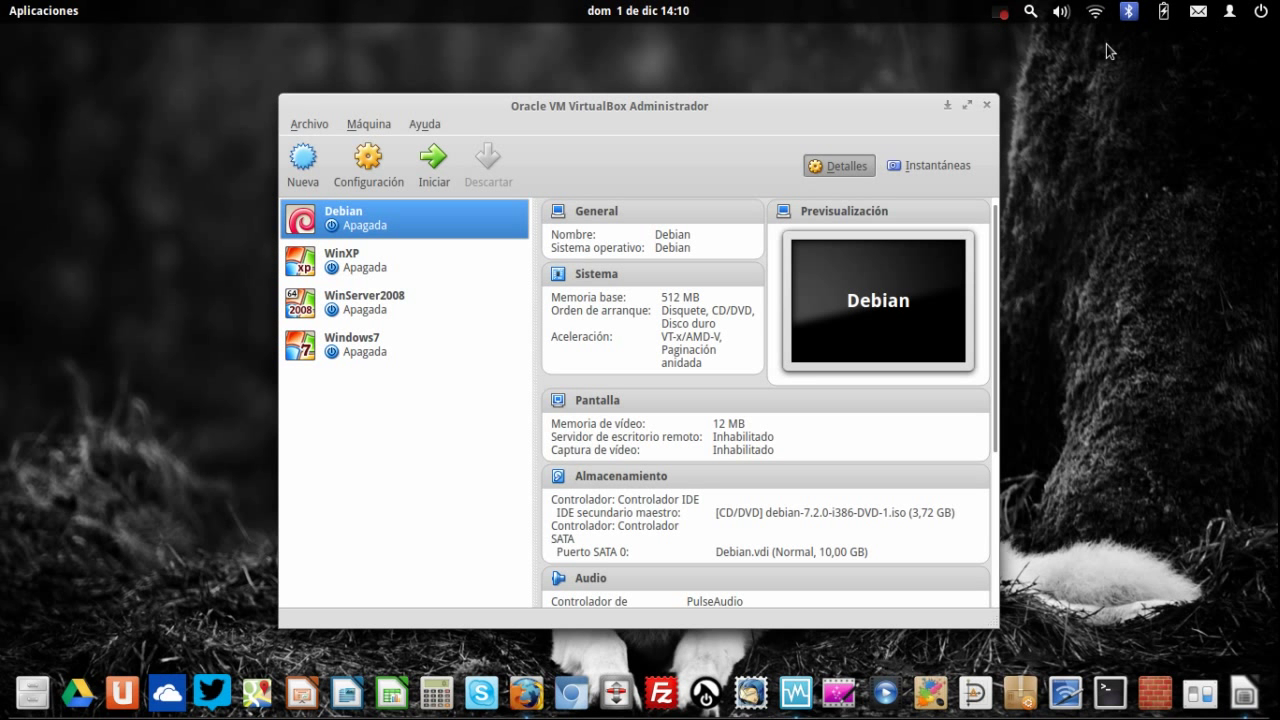
{"action": "left_click", "coordinate": [968, 105]}
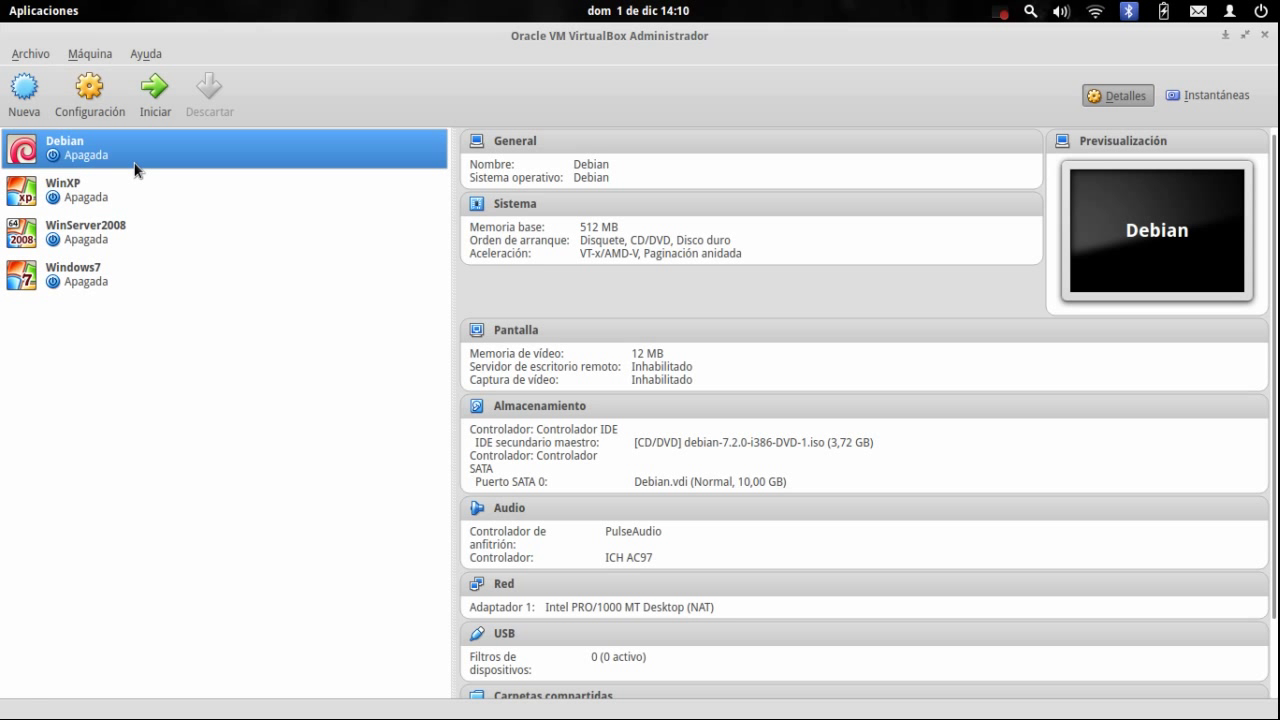
- Review the Debian machine's system and storage settings, and connect its network adapter 1 as Adaptador puente on wlan0
{"action": "left_click", "coordinate": [89, 92]}
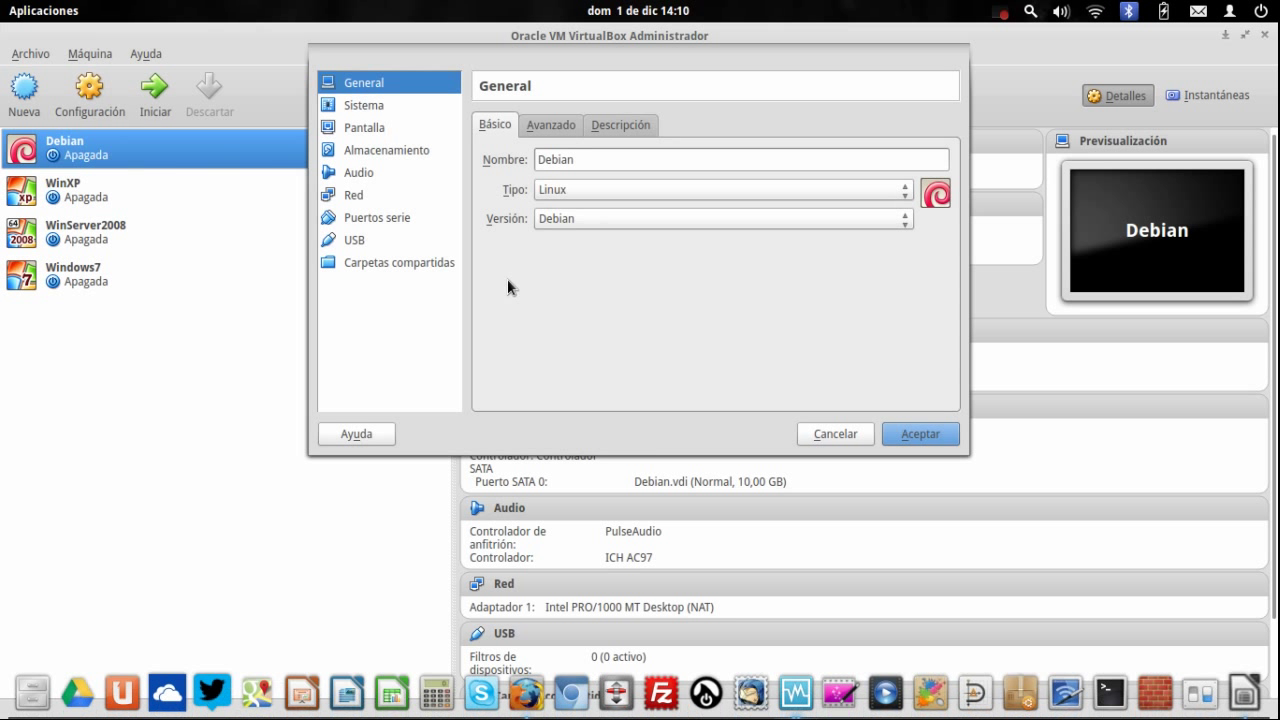
{"action": "left_click", "coordinate": [364, 108]}
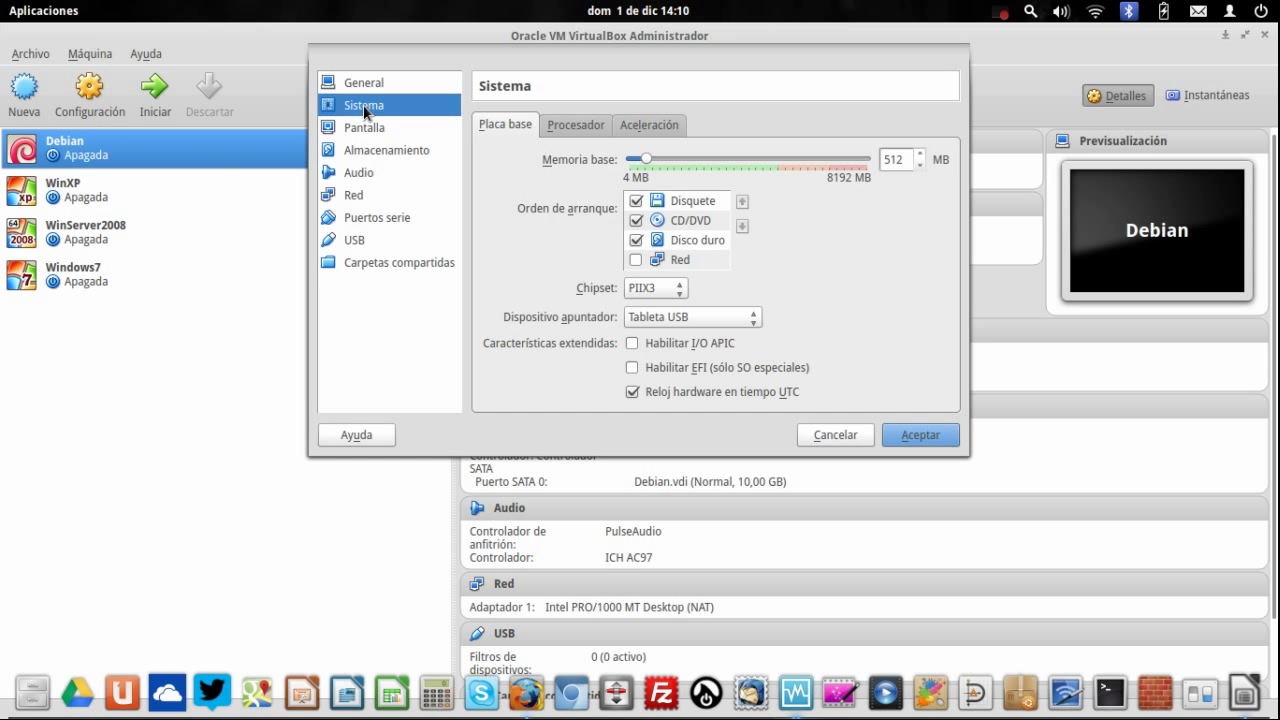
{"action": "left_click", "coordinate": [352, 152]}
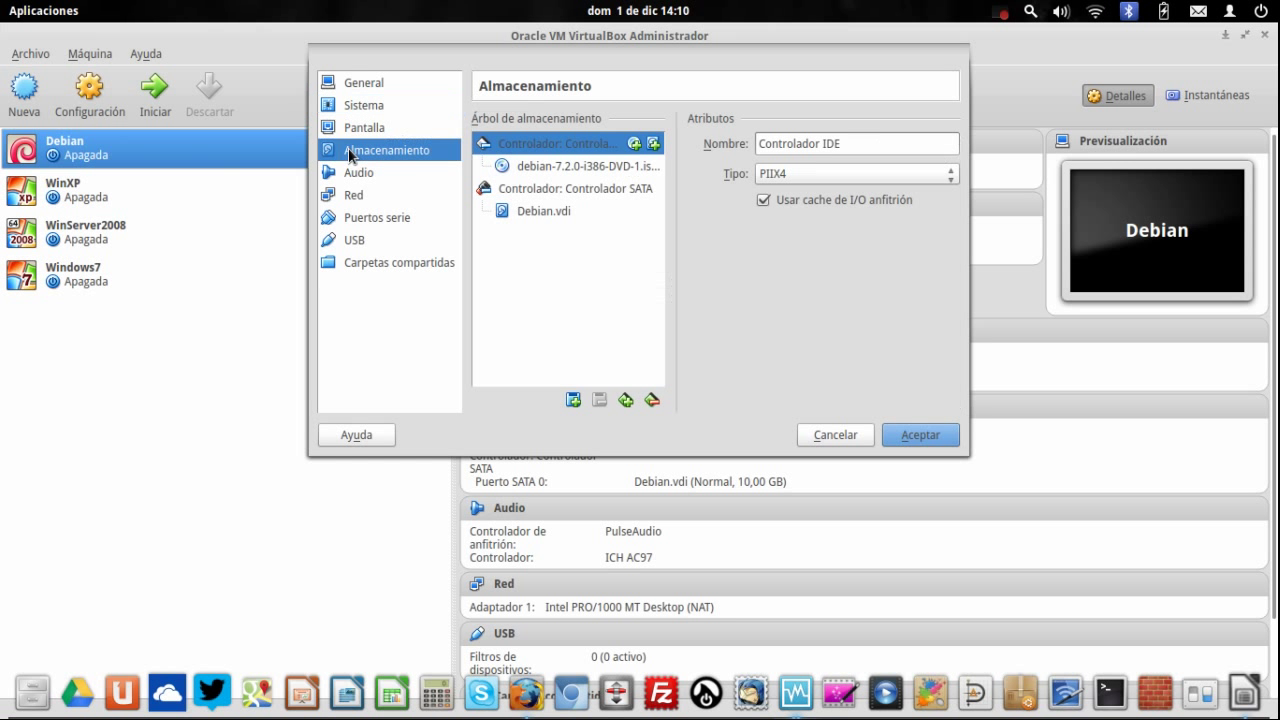
{"action": "left_click", "coordinate": [527, 167]}
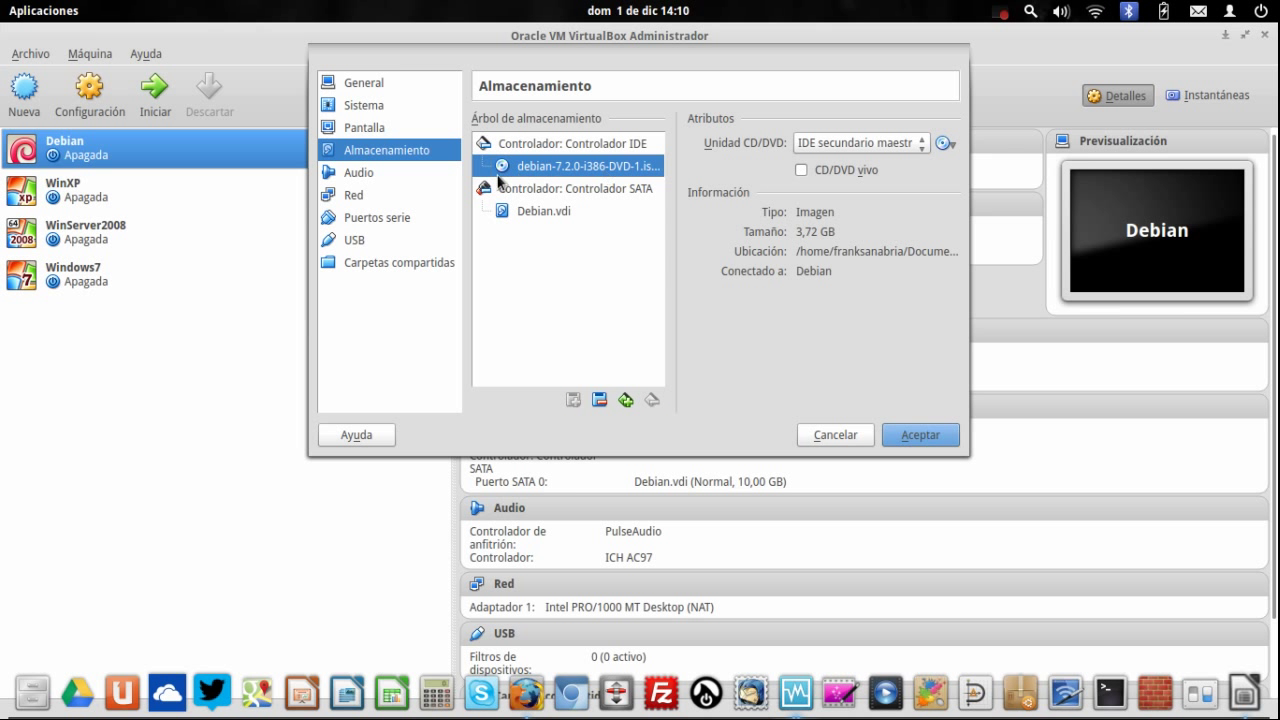
{"action": "left_click", "coordinate": [374, 193]}
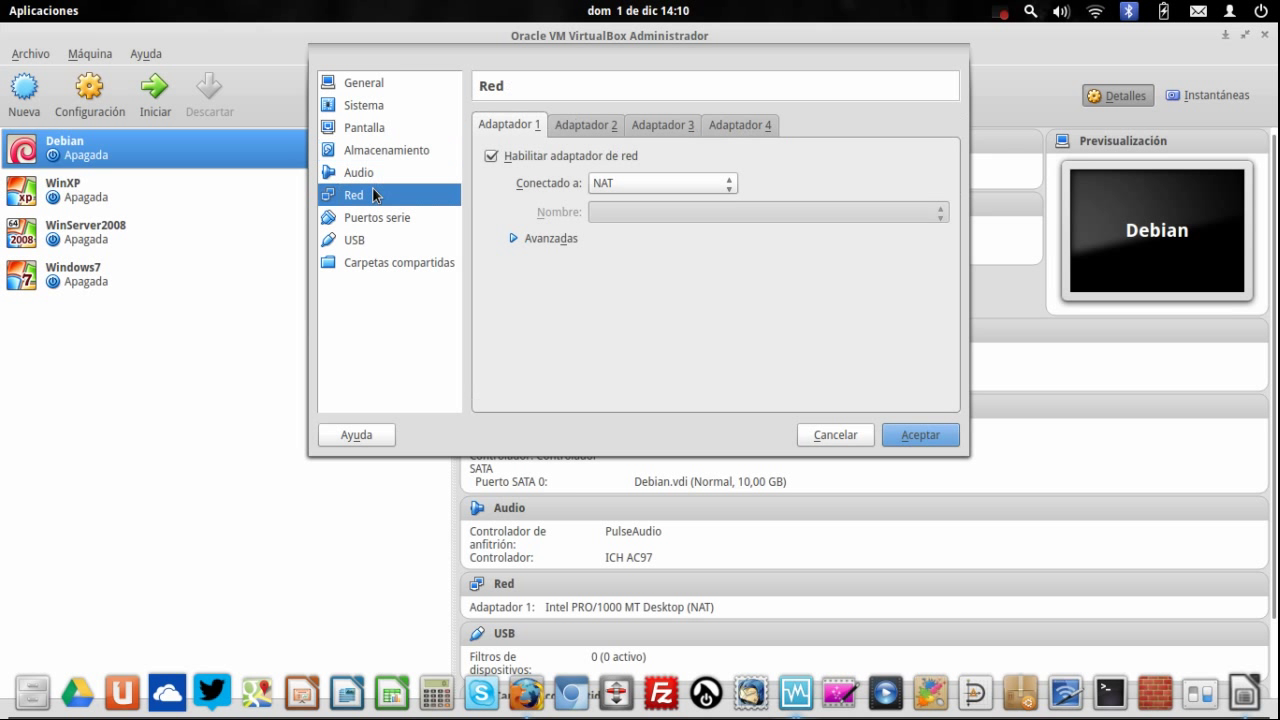
{"action": "left_click", "coordinate": [668, 179]}
{"action": "left_click", "coordinate": [645, 222]}
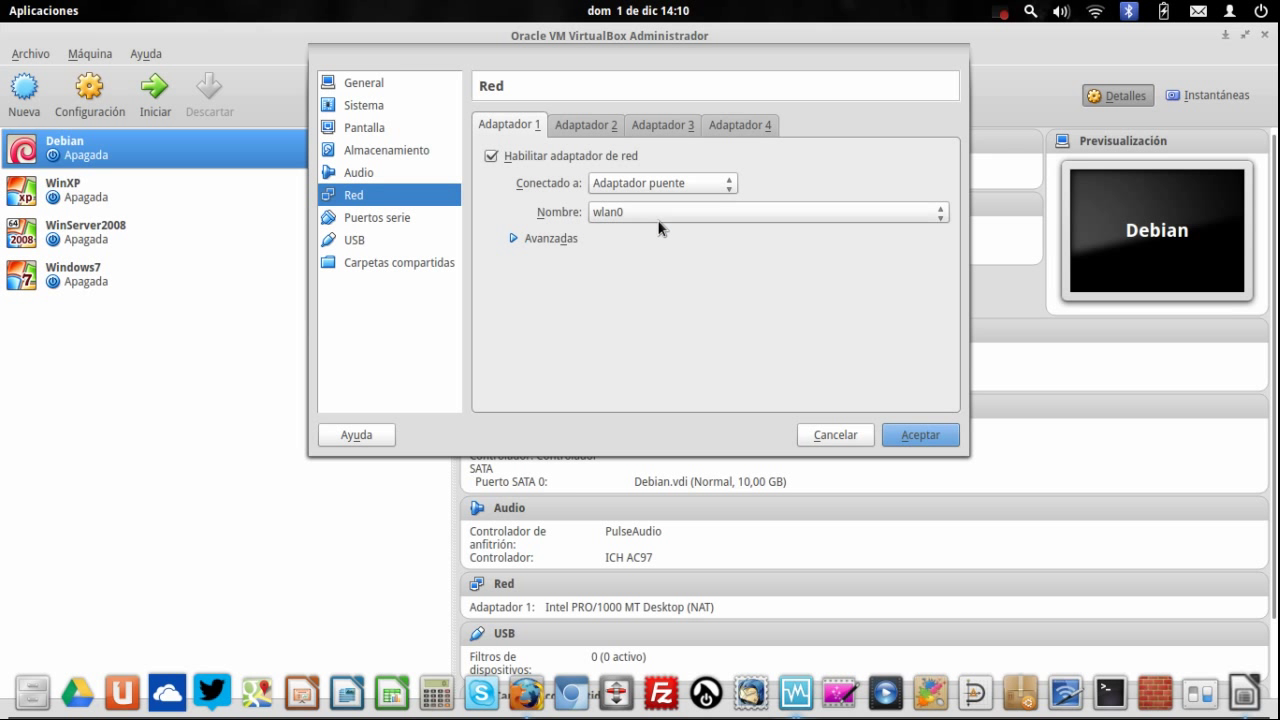
{"action": "left_click", "coordinate": [920, 434]}
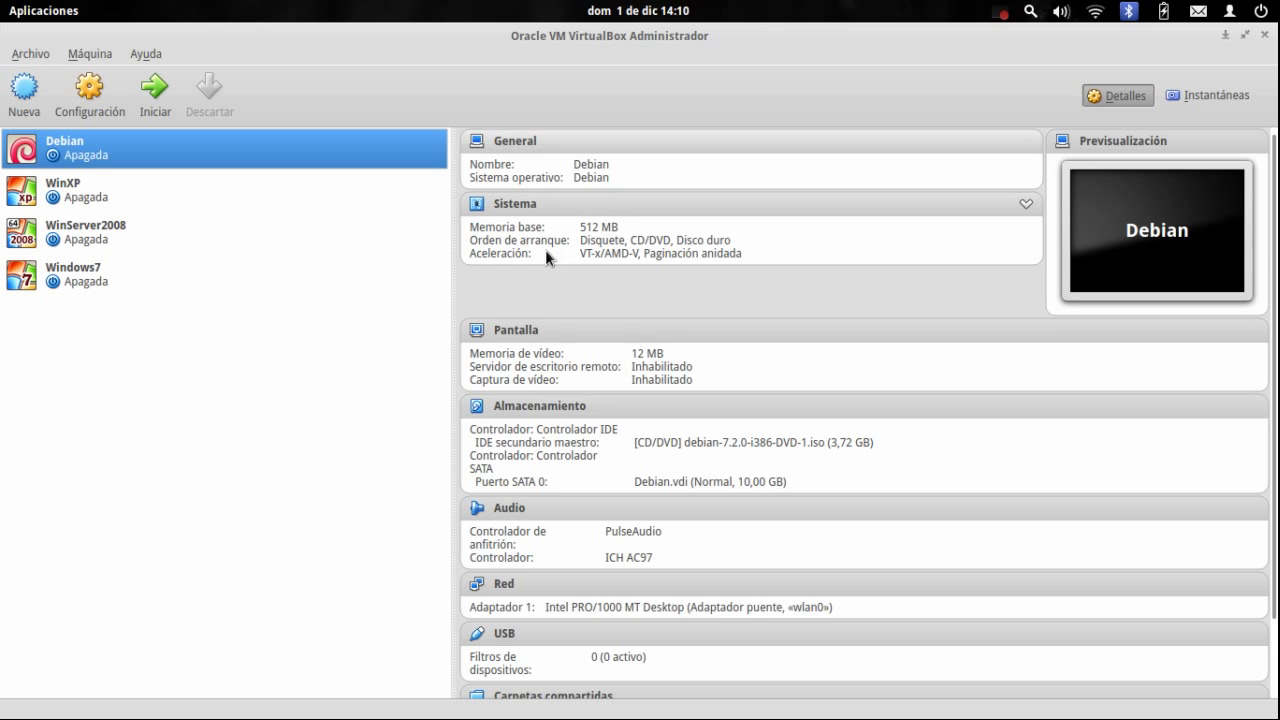
- Set the Debian machine's base memory to 1024 MB and remove the floppy drive from its boot order
{"action": "left_click", "coordinate": [89, 92]}
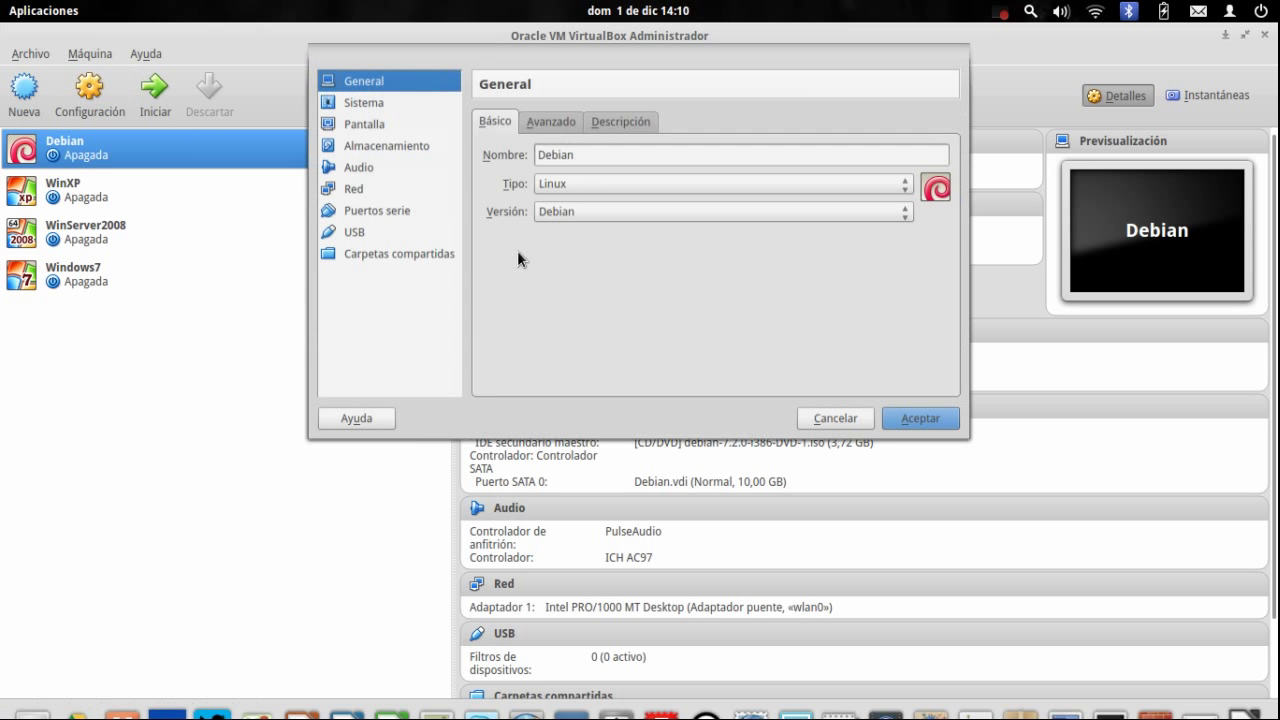
{"action": "left_click", "coordinate": [366, 105]}
{"action": "left_click_drag", "start_coordinate": [906, 159], "coordinate": [810, 157]}
{"action": "type", "text": "1024"}
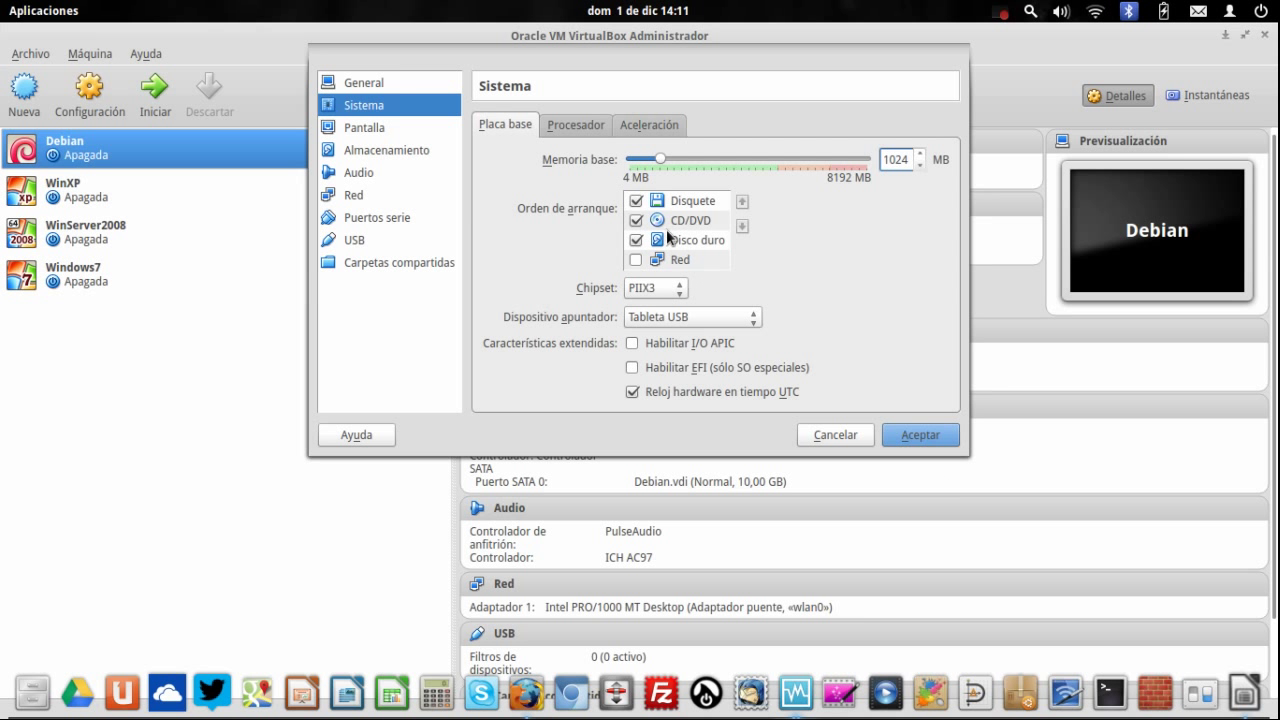
{"action": "left_click", "coordinate": [636, 201]}
{"action": "left_click", "coordinate": [919, 435]}
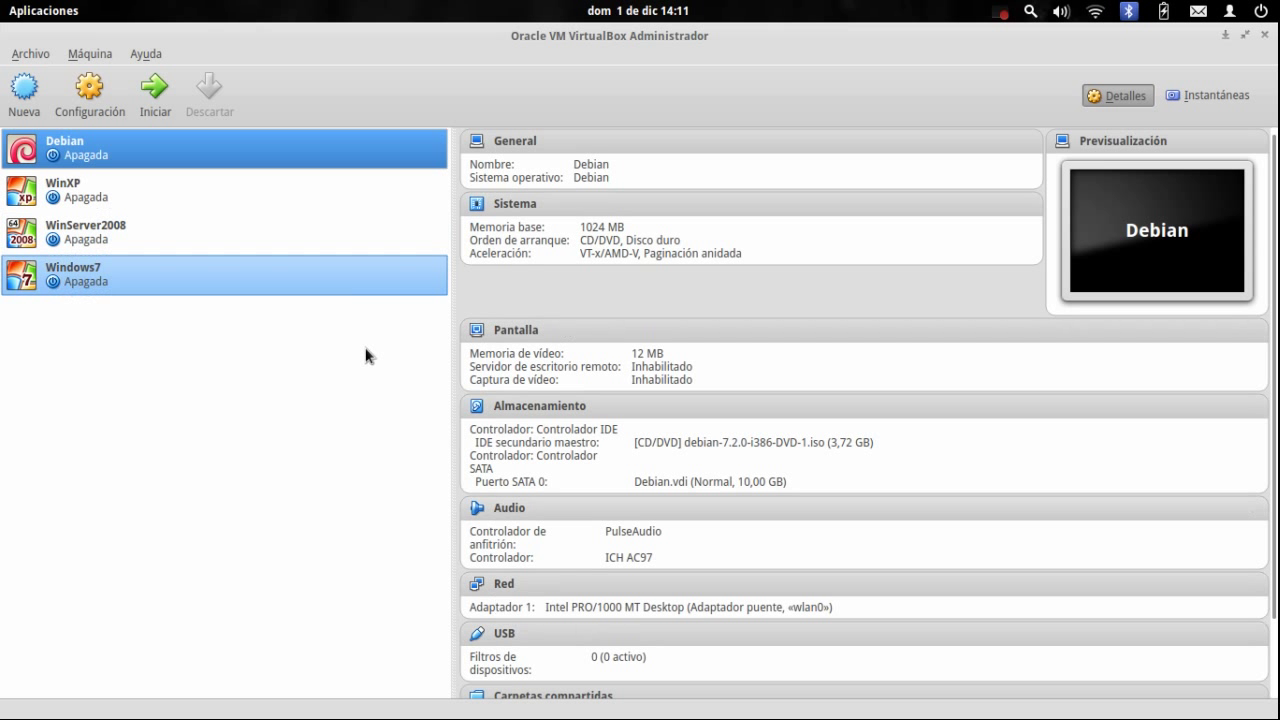
- Start the Debian virtual machine and let it capture the mouse, suppressing the capture message for future sessions
{"action": "left_click", "coordinate": [154, 92]}
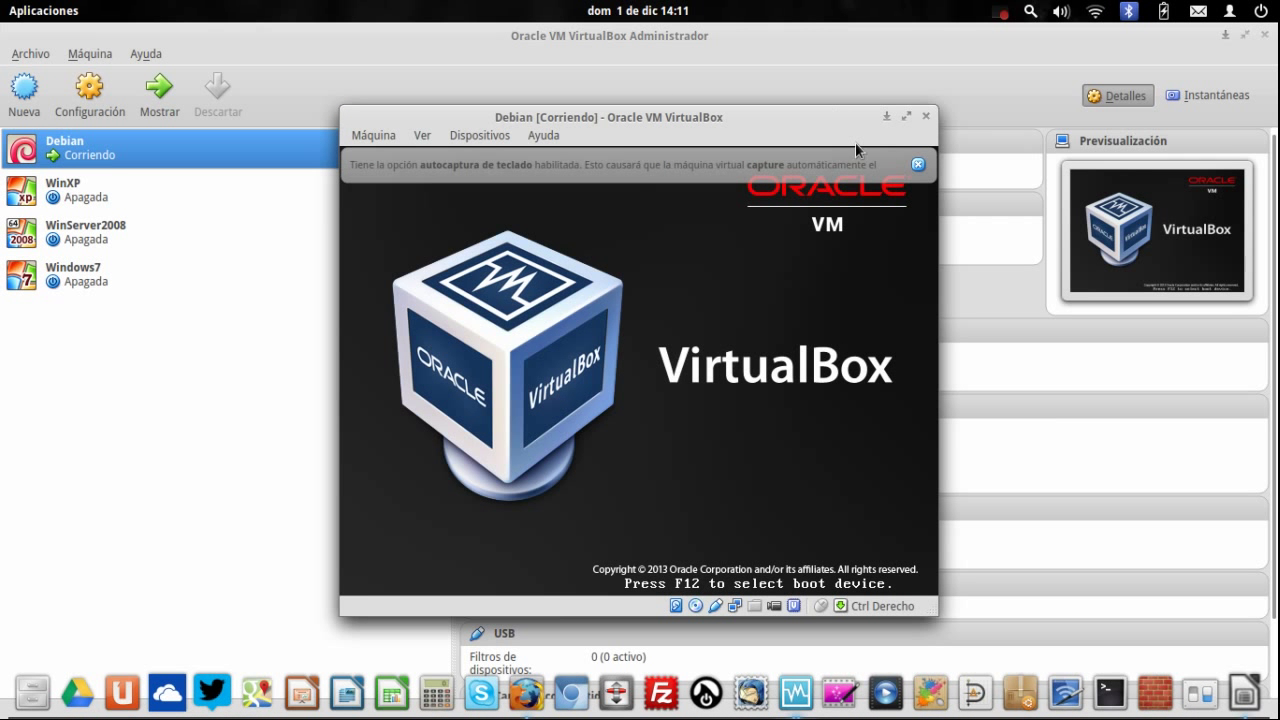
{"action": "left_click", "coordinate": [918, 164]}
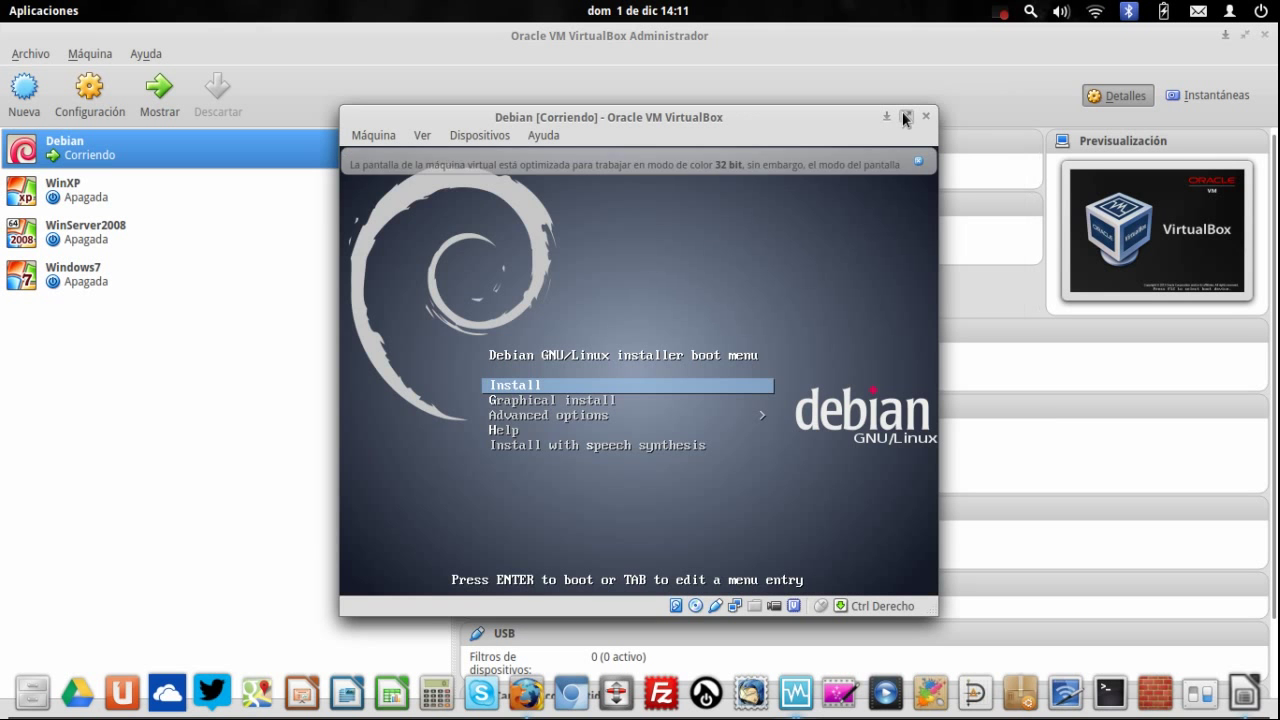
{"action": "left_click", "coordinate": [663, 321]}
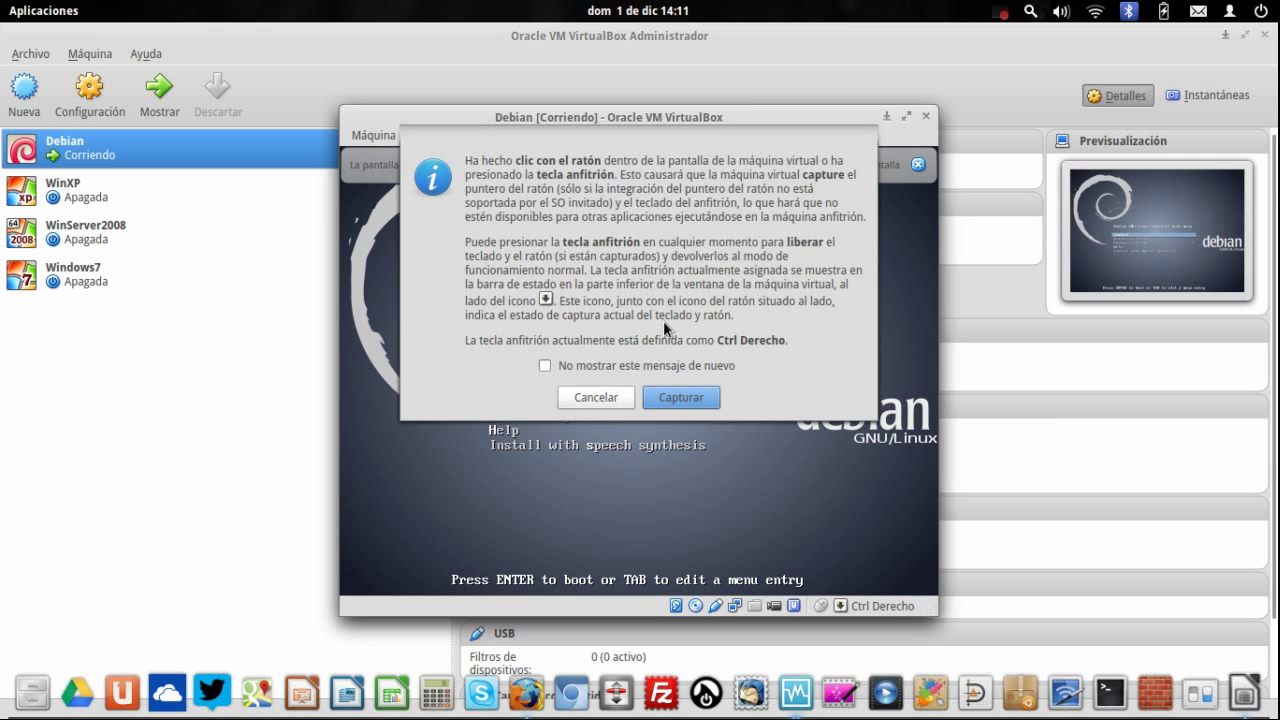
{"action": "left_click", "coordinate": [580, 364]}
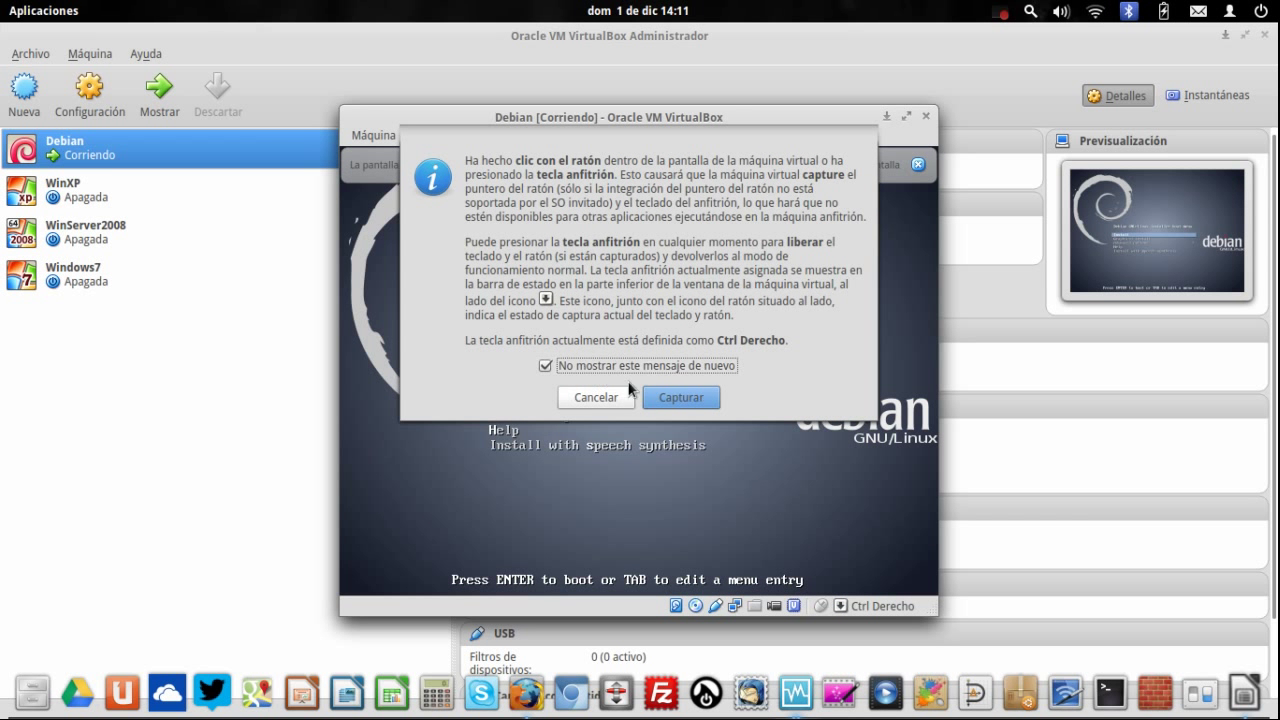
{"action": "left_click", "coordinate": [657, 398]}
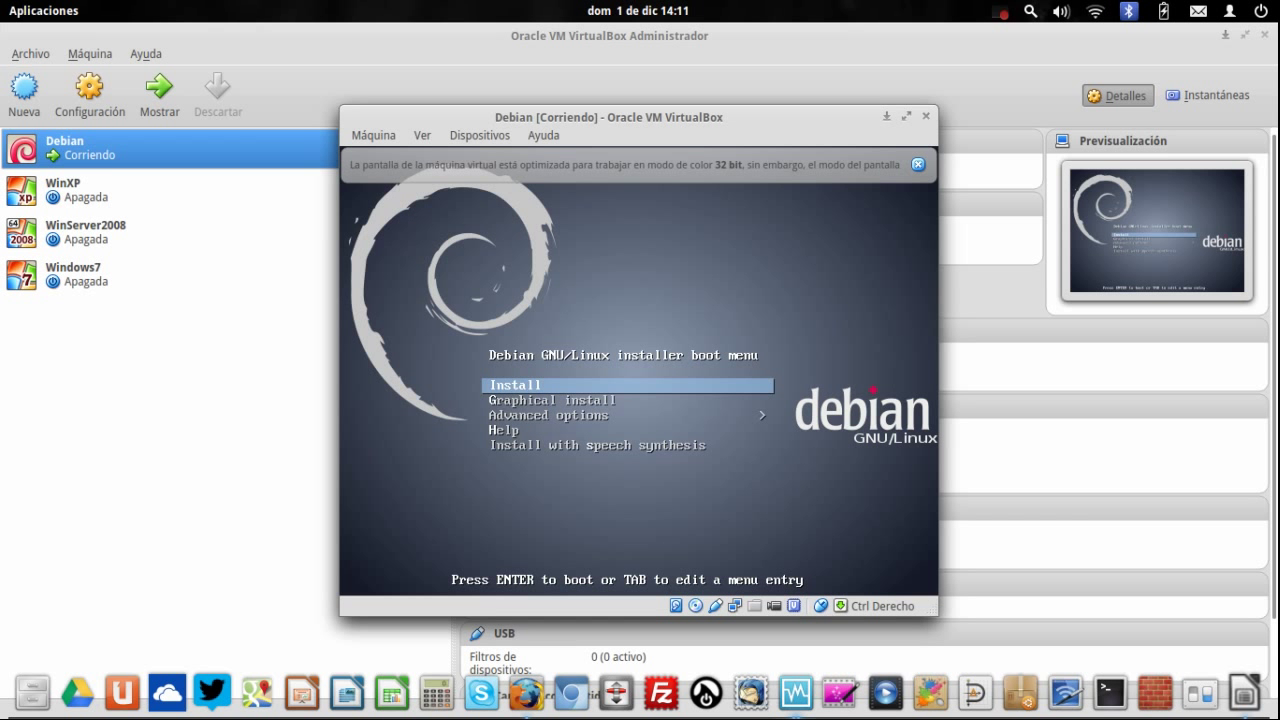
- Look through the Debian installer boot menu entries, from Install to Install with speech synthesis
{"action": "key", "text": "Down"}
{"action": "key", "text": "Down"}
{"action": "key", "text": "Down"}
{"action": "key", "text": "Up"}
{"action": "key", "text": "Up"}
{"action": "key", "text": "Up"}
{"action": "key", "text": "Down"}
{"action": "key", "text": "Down"}
{"action": "key", "text": "Down"}
{"action": "key", "text": "Down"}
{"action": "key", "text": "Up"}
{"action": "key", "text": "Up"}
{"action": "key", "text": "Up"}
{"action": "key", "text": "Up"}
{"action": "key", "text": "Down"}
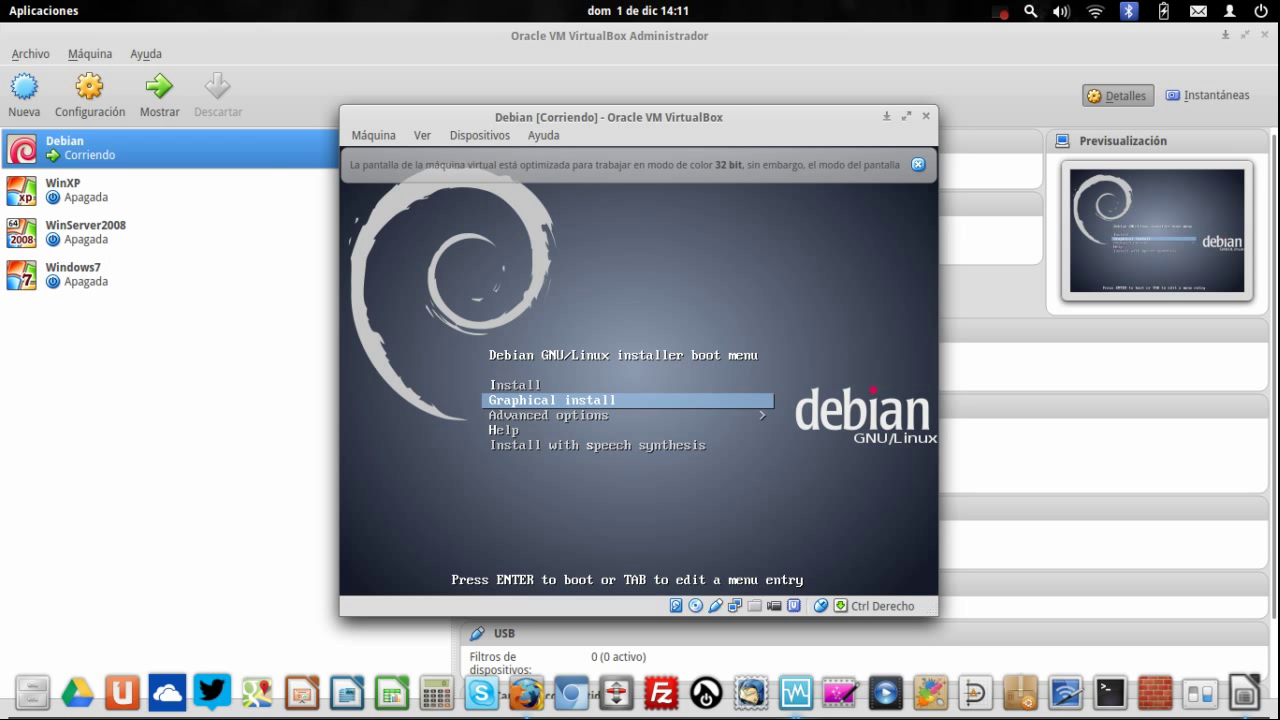
{"action": "key", "text": "Down"}
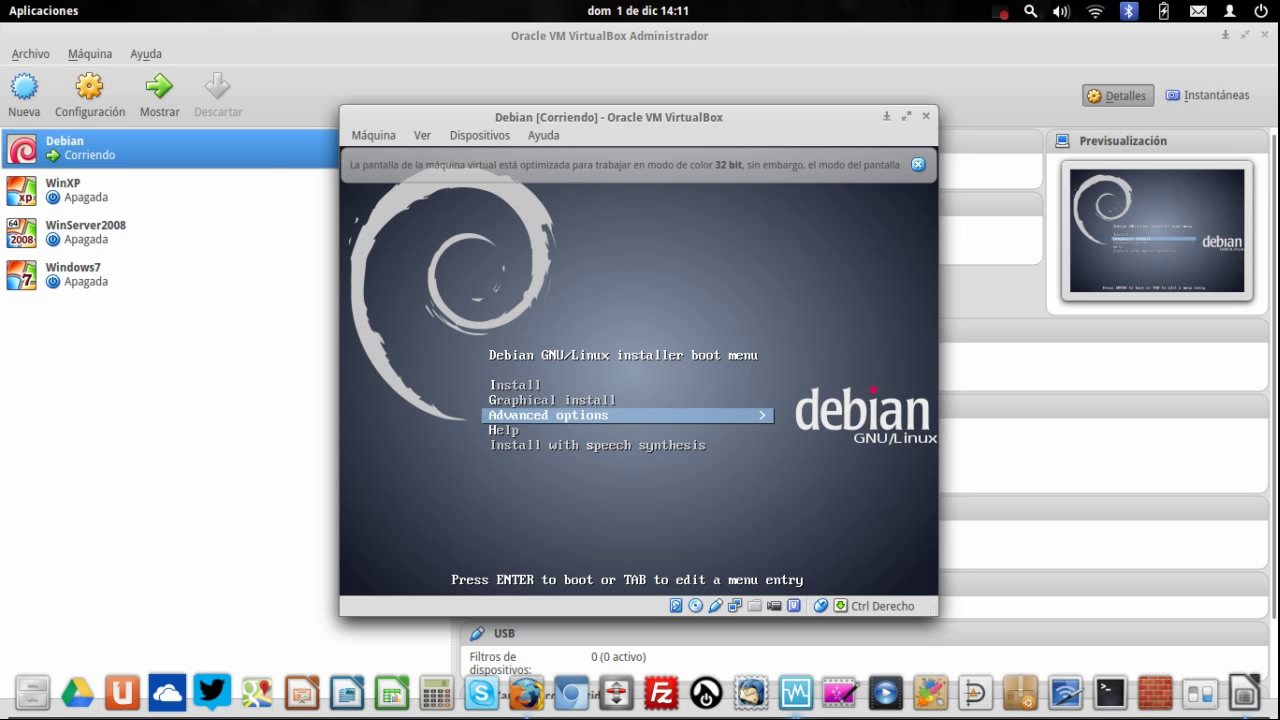
{"action": "key", "text": "Down"}
{"action": "key", "text": "Down"}
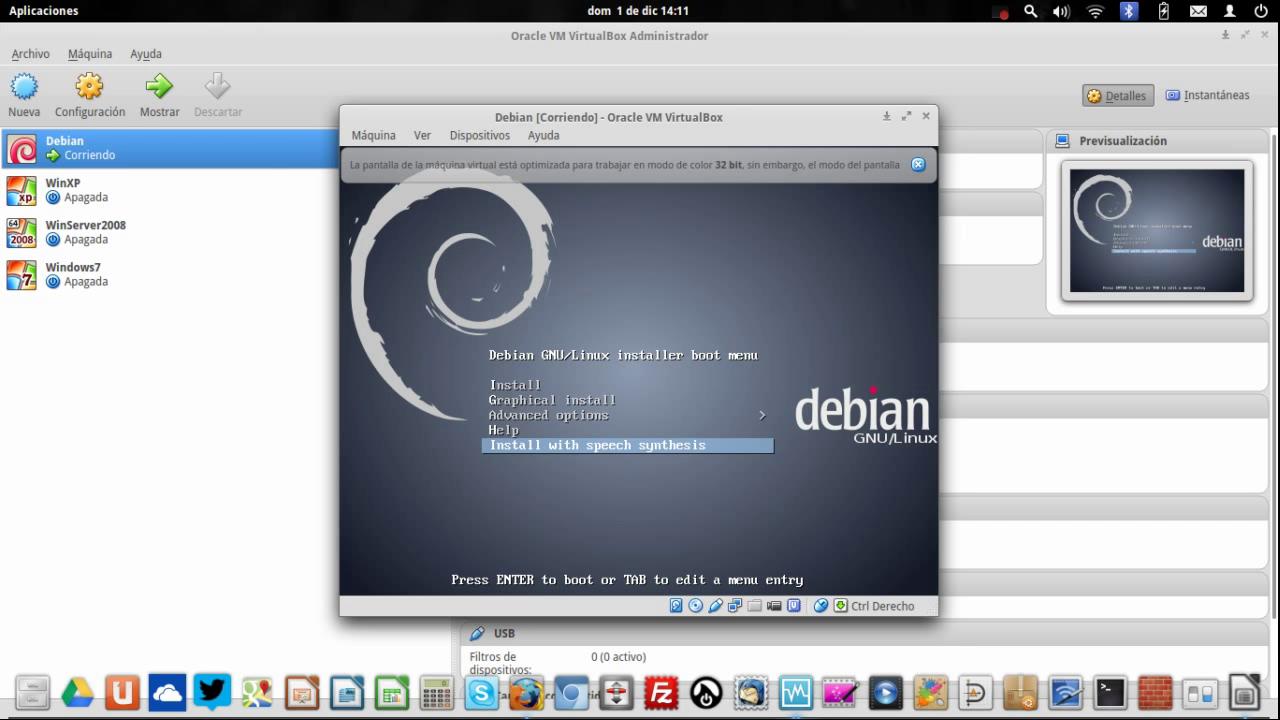
{"action": "key", "text": "Up"}
{"action": "key", "text": "Up"}
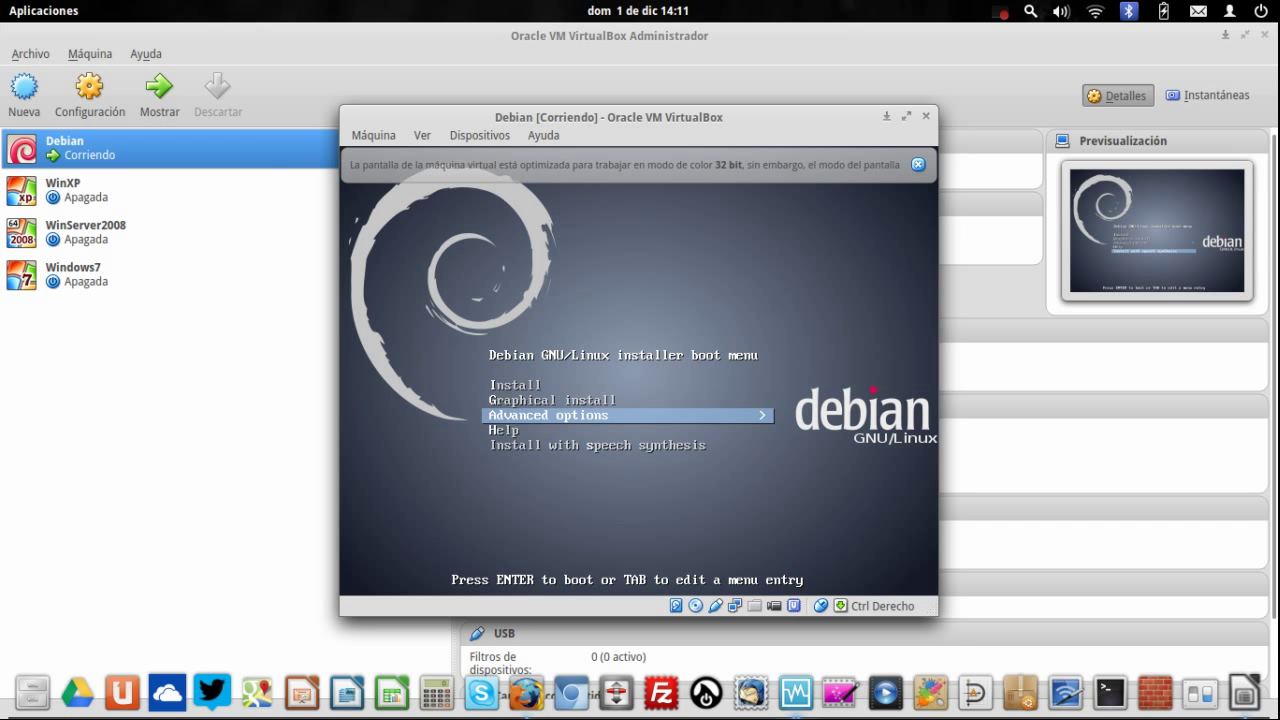
{"action": "key", "text": "Down"}
{"action": "key", "text": "Down"}
{"action": "key", "text": "Up"}
{"action": "key", "text": "Up"}
{"action": "key", "text": "Down"}
{"action": "key", "text": "Down"}
{"action": "key", "text": "Up"}
{"action": "key", "text": "Up"}
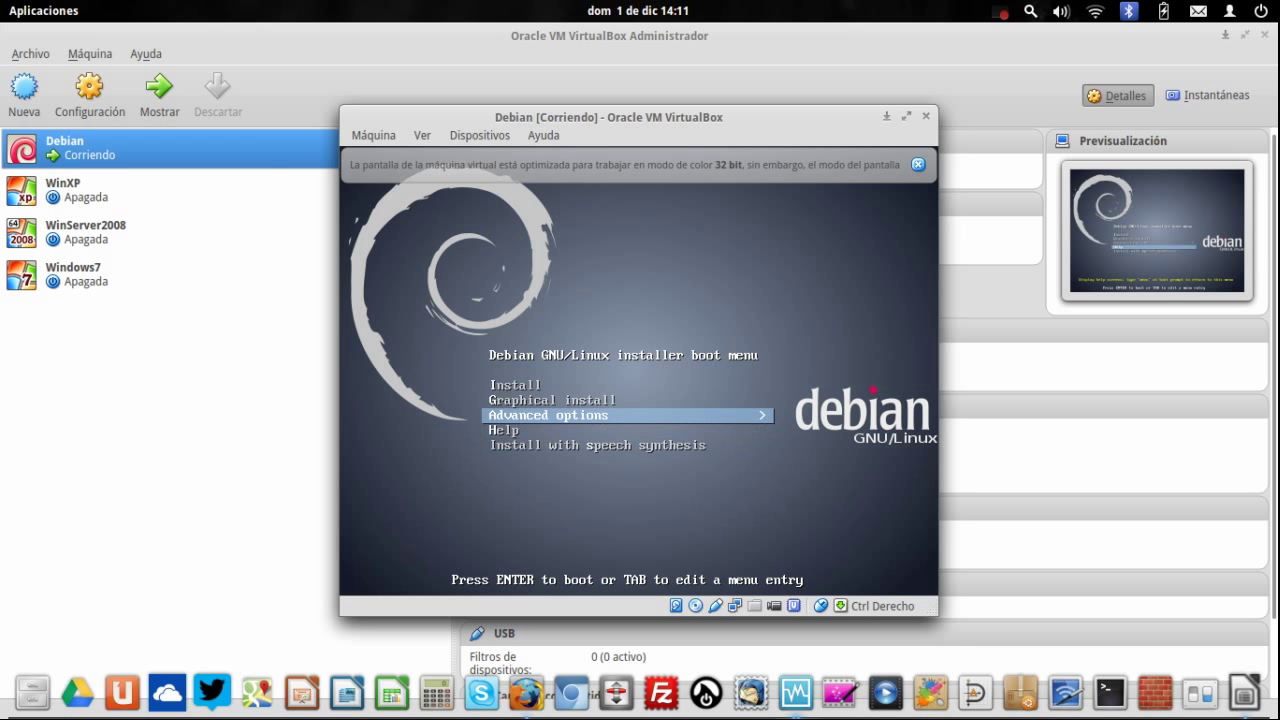
- Look through the installer's Advanced options entries, such as Expert install and Rescue mode, and return to the main boot menu
{"action": "key", "text": "Return"}
{"action": "key", "text": "Down"}
{"action": "key", "text": "Down"}
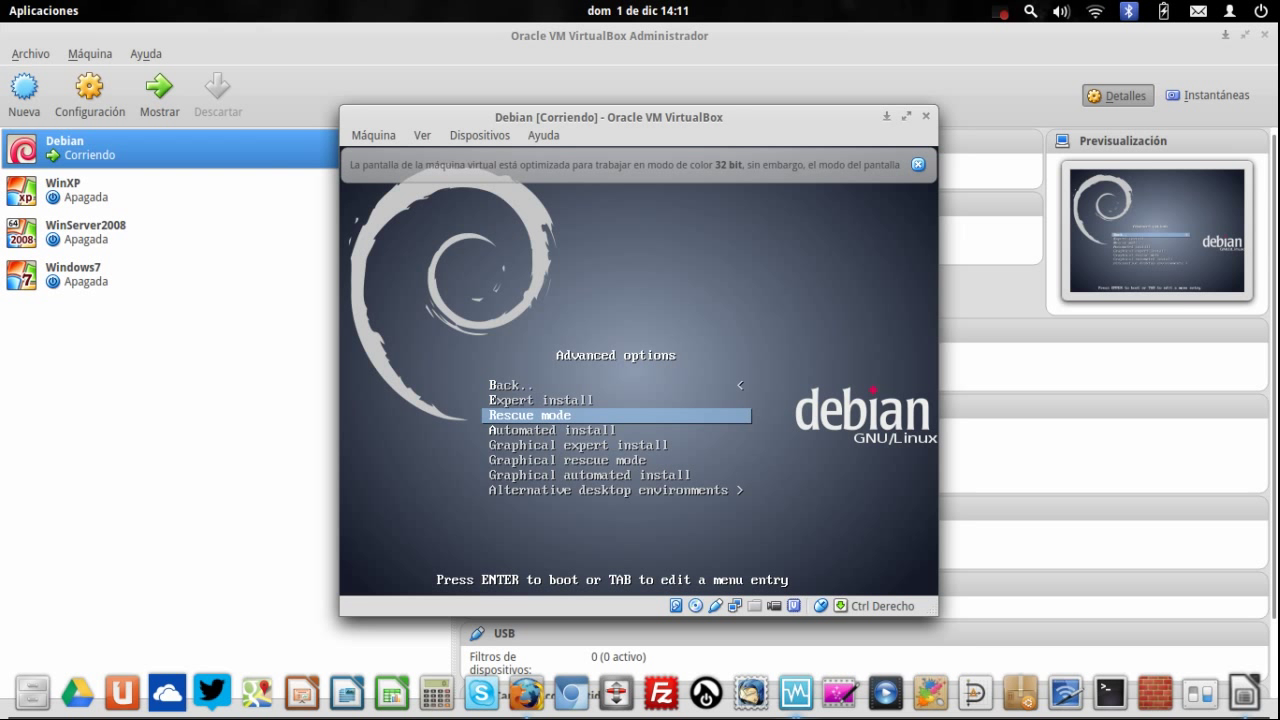
{"action": "key", "text": "Up"}
{"action": "key", "text": "Down"}
{"action": "key", "text": "Down"}
{"action": "key", "text": "Down"}
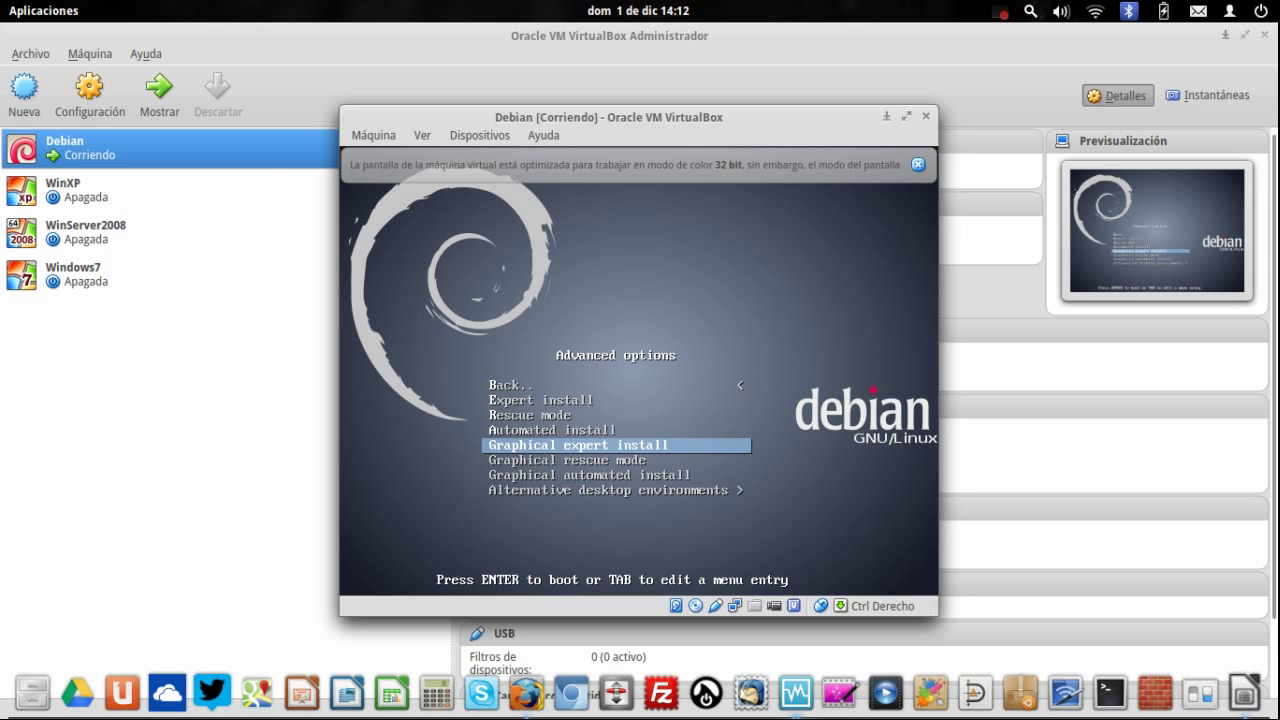
{"action": "key", "text": "Up"}
{"action": "key", "text": "Up"}
{"action": "key", "text": "Up"}
{"action": "key", "text": "Up"}
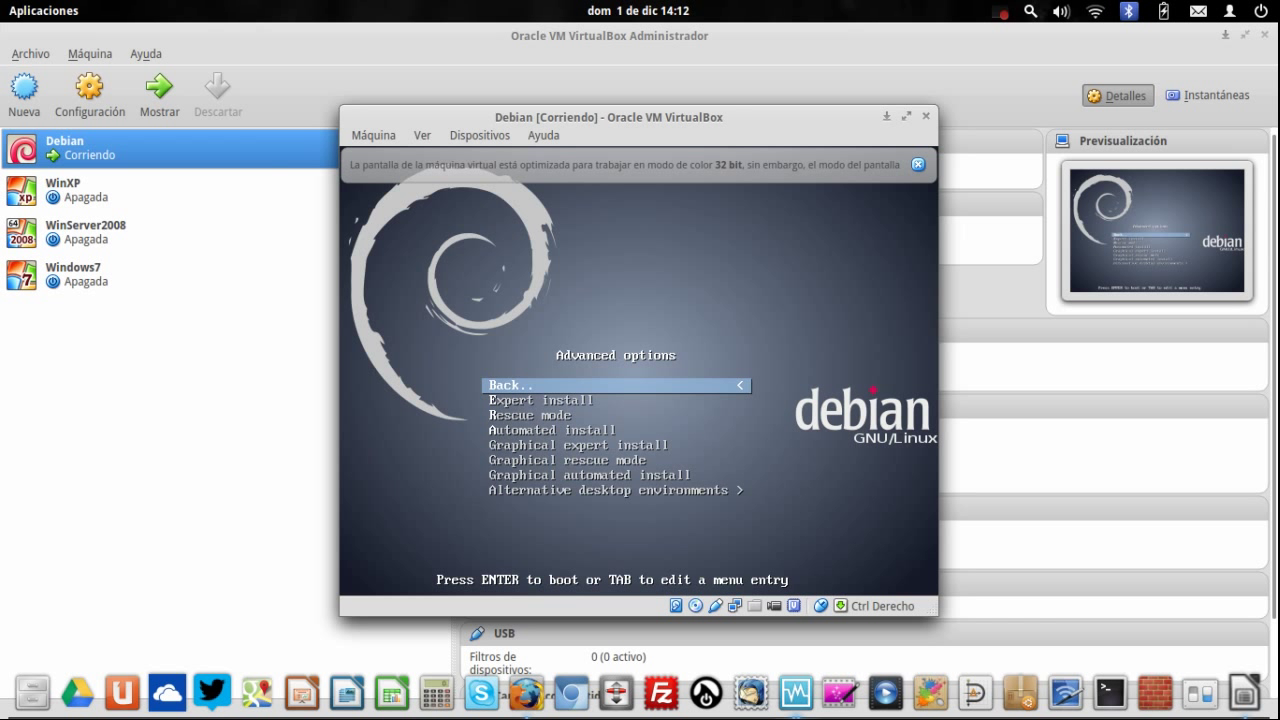
{"action": "key", "text": "Return"}
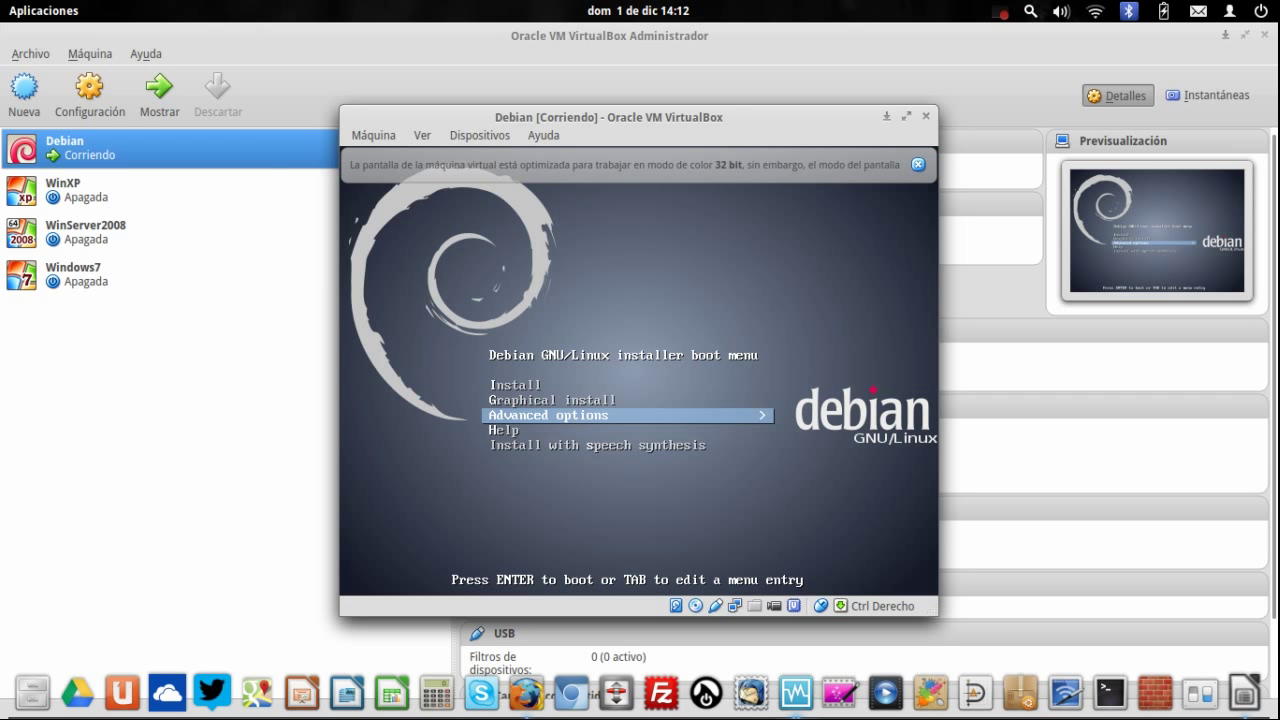
- Start the text-mode Install entry, dismiss the two virtual machine notices, and reposition the machine window so the installer is fully visible
{"action": "key", "text": "Up"}
{"action": "key", "text": "Up"}
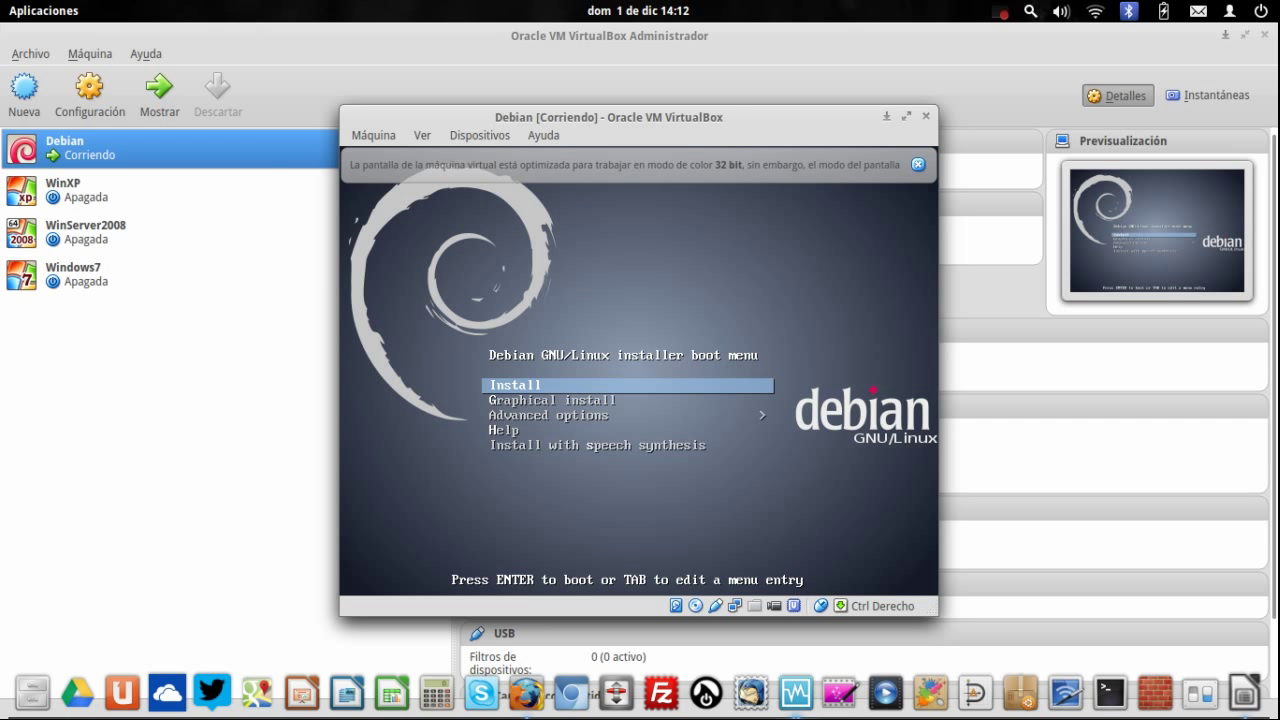
{"action": "key", "text": "Return"}
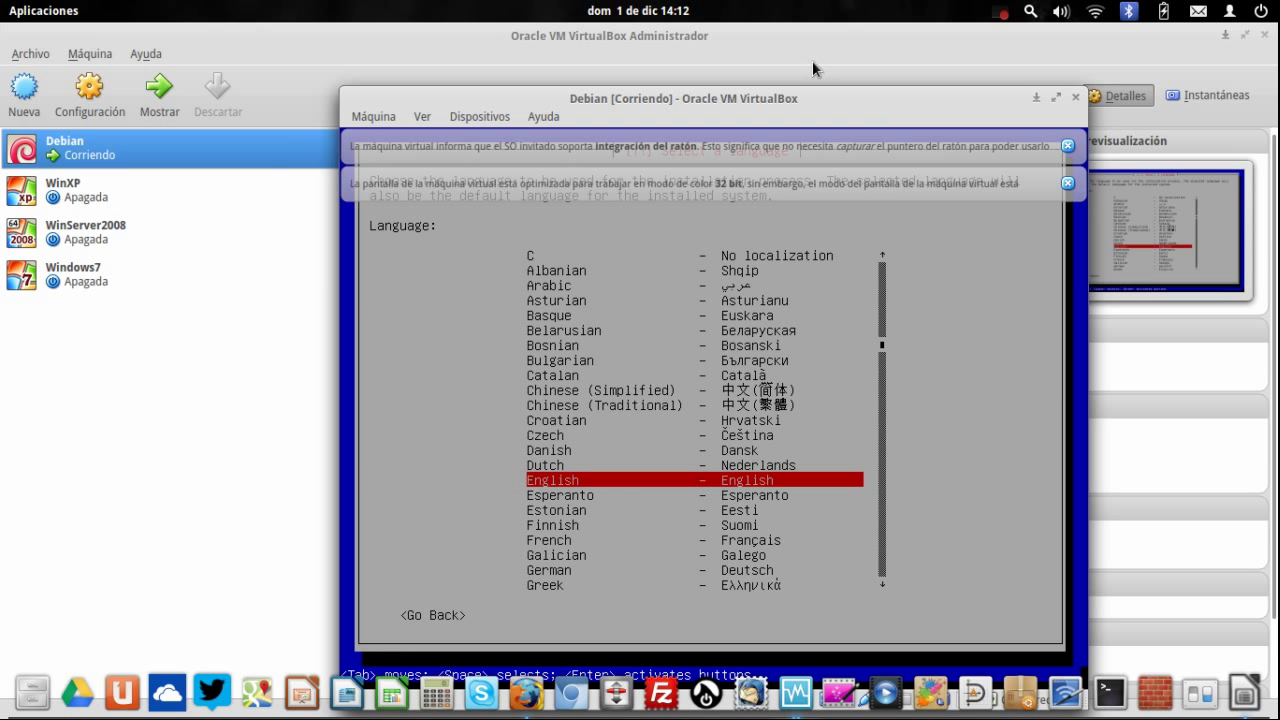
{"action": "left_click", "coordinate": [1067, 146]}
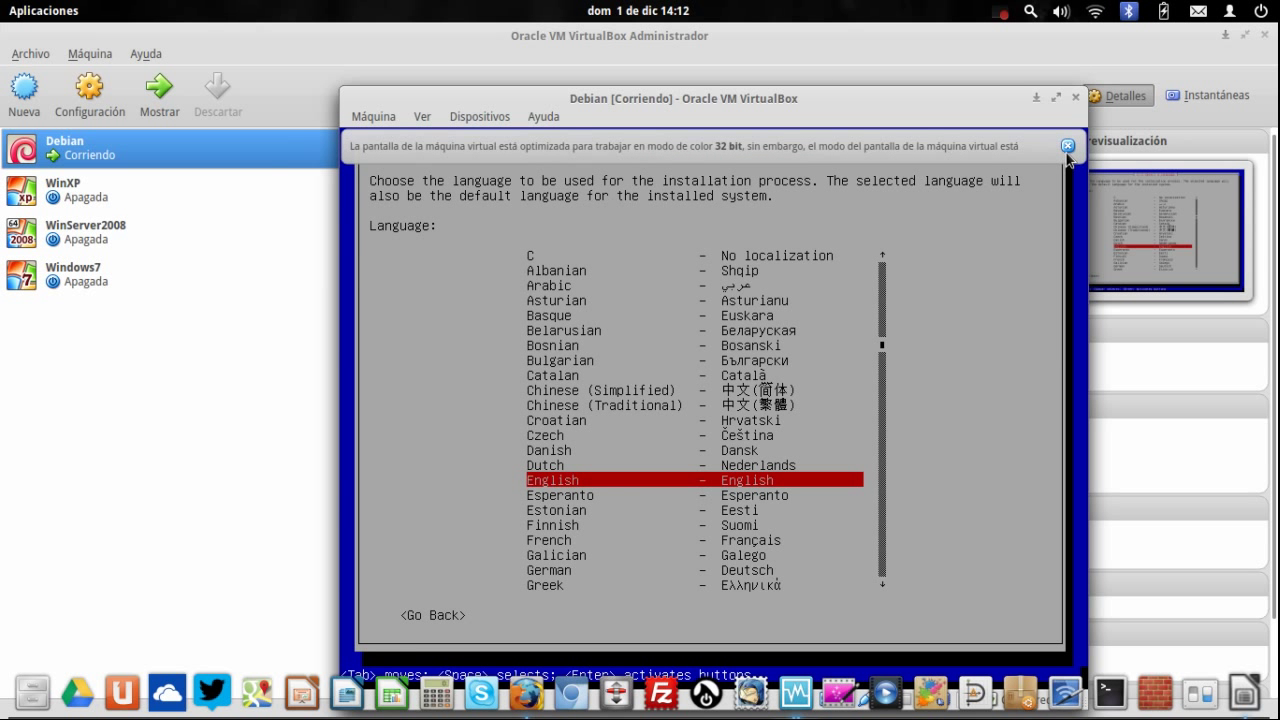
{"action": "left_click", "coordinate": [1067, 146]}
{"action": "left_click_drag", "start_coordinate": [955, 102], "coordinate": [887, 69]}
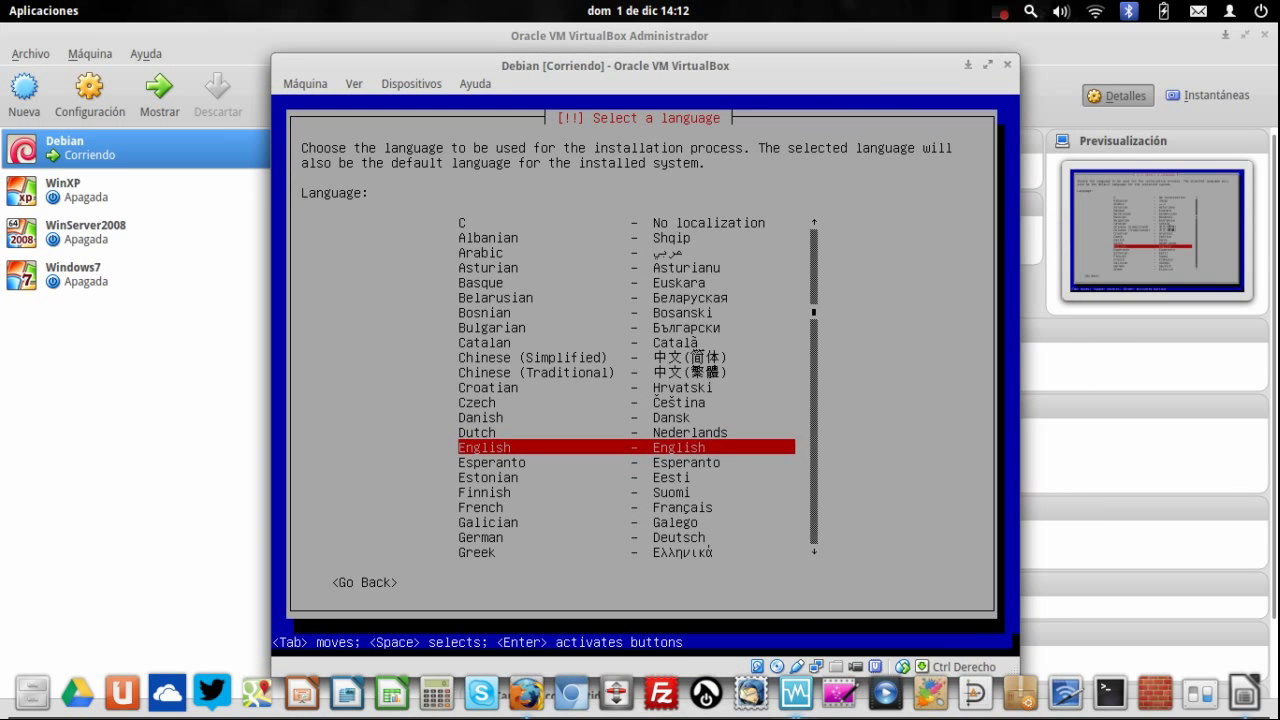
- Choose Spanish as the language for the installation and the installed system
{"action": "key", "text": "Down"}
{"action": "key", "text": "Down"}
{"action": "key", "text": "Down"}
{"action": "key", "text": "Down"}
{"action": "key", "text": "Down"}
{"action": "key", "text": "Down"}
{"action": "key", "text": "Down"}
{"action": "key", "text": "Down"}
{"action": "key", "text": "Down"}
{"action": "key", "text": "Down"}
{"action": "key", "text": "Down"}
{"action": "key", "text": "Down"}
{"action": "key", "text": "Down"}
{"action": "key", "text": "Down"}
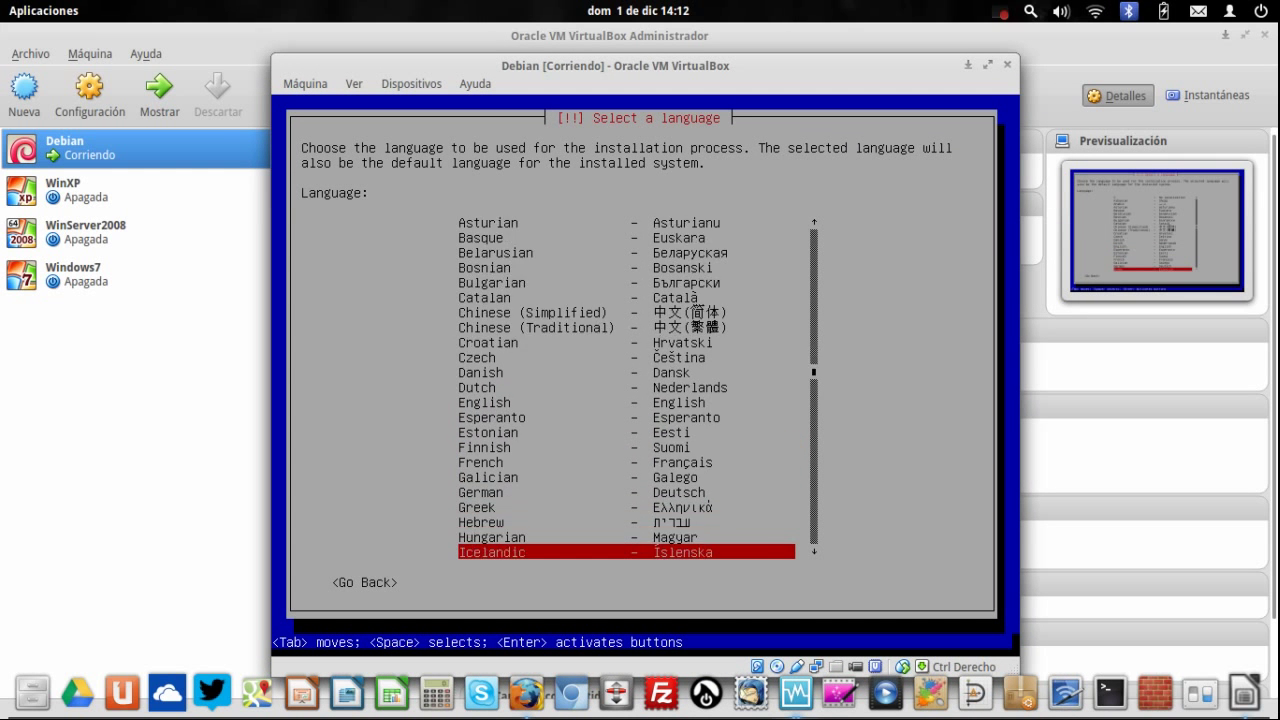
{"action": "key", "text": "s"}
{"action": "key", "text": "s"}
{"action": "key", "text": "s"}
{"action": "key", "text": "s"}
{"action": "key", "text": "Return"}
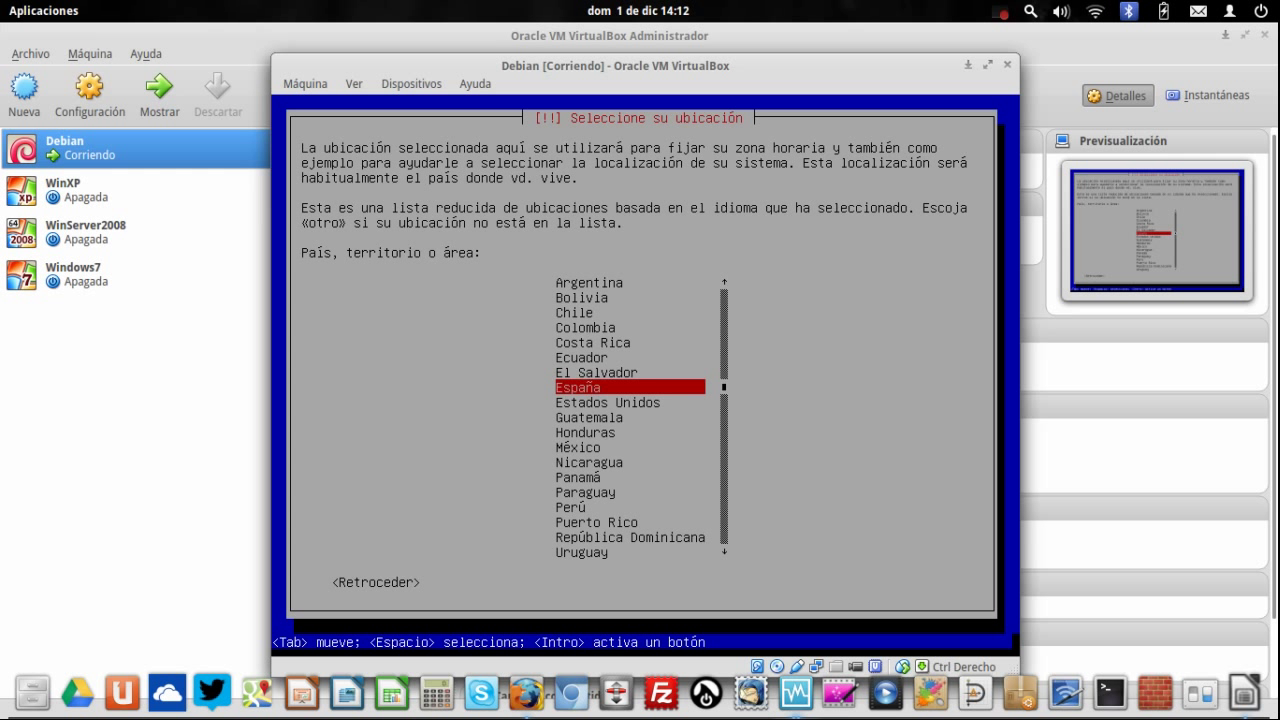
- Set the location to Colombia and accept the Latinoamericano keyboard layout
{"action": "key", "text": "Up"}
{"action": "key", "text": "Up"}
{"action": "key", "text": "Up"}
{"action": "key", "text": "Up"}
{"action": "key", "text": "Up"}
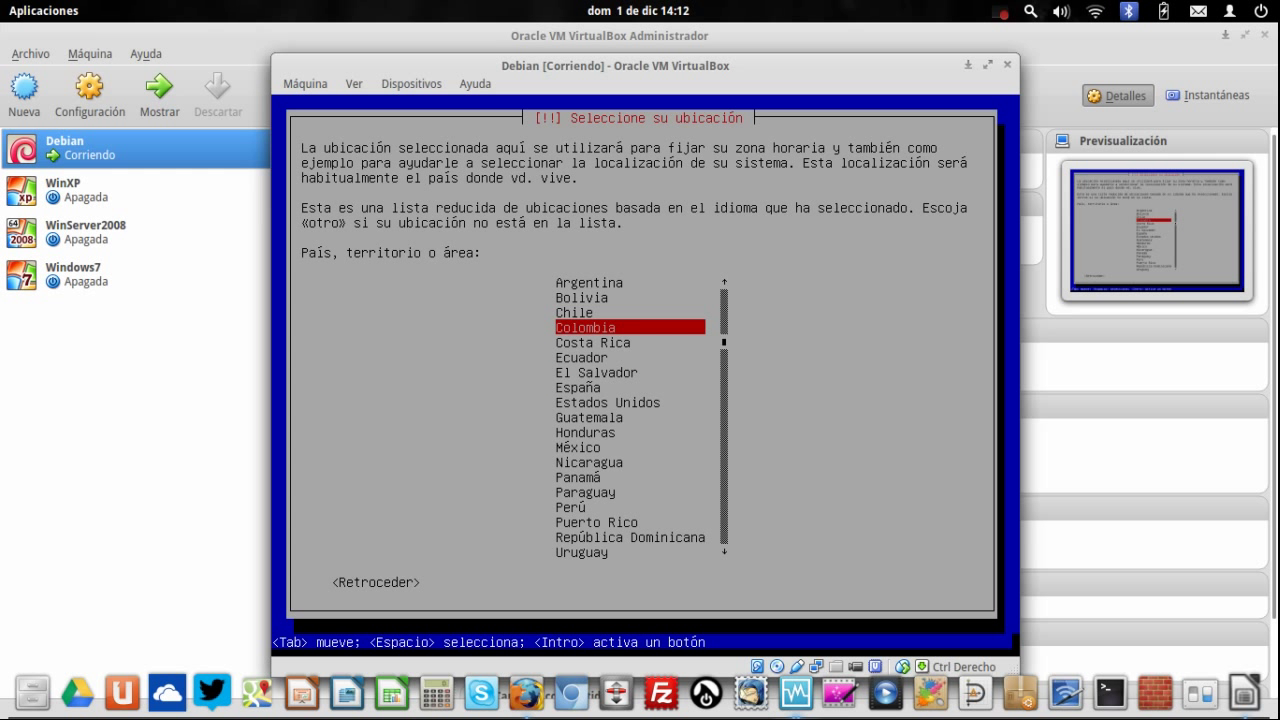
{"action": "key", "text": "Return"}
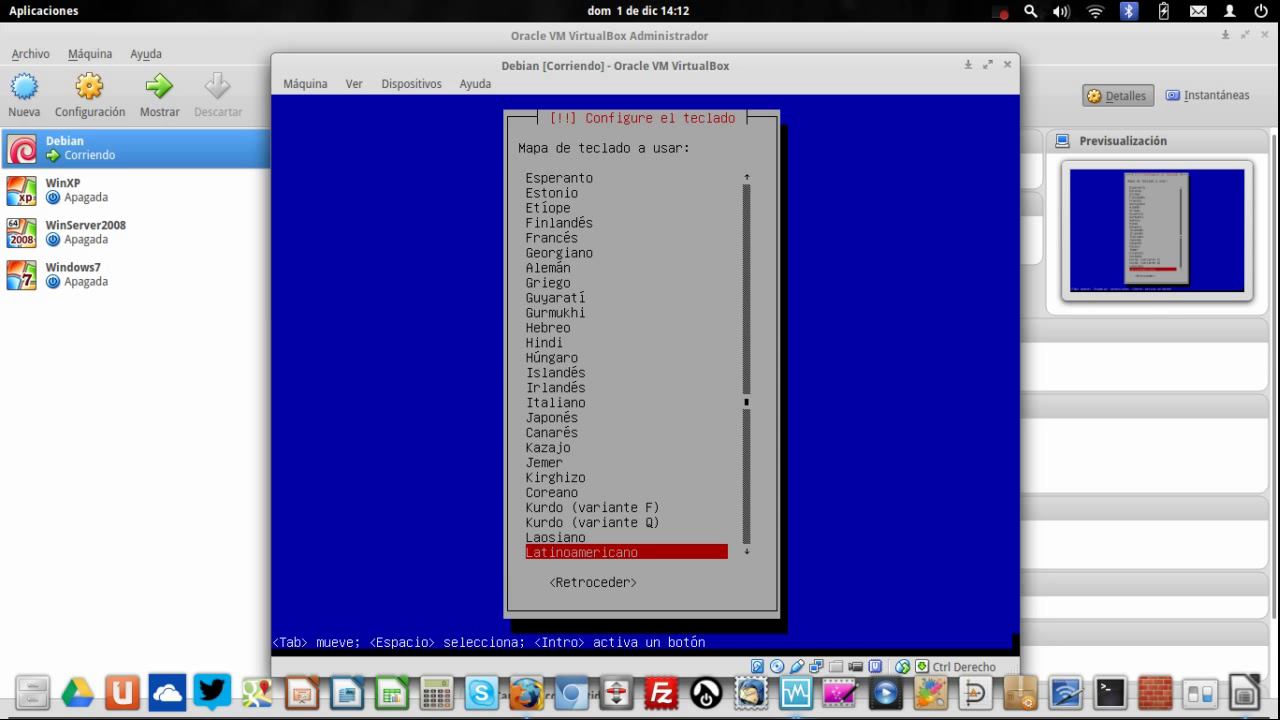
{"action": "key", "text": "Return"}
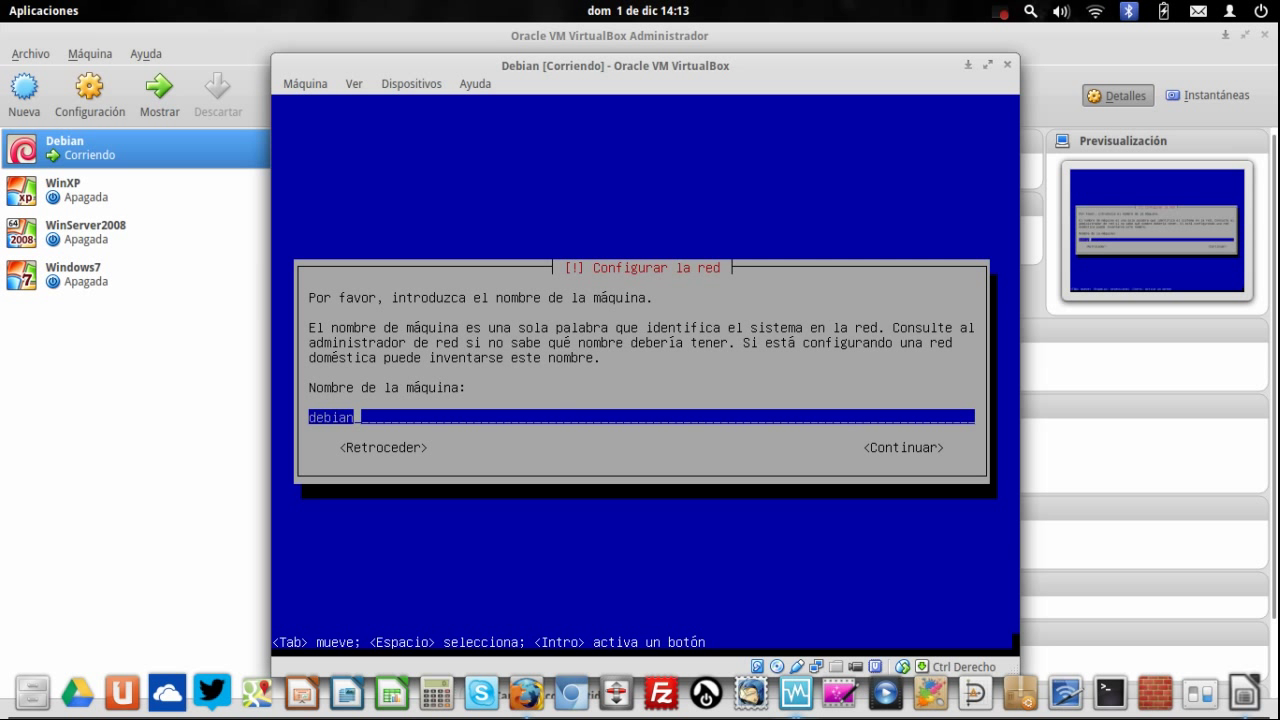
- Replace the default machine name with server and continue the network configuration
{"action": "key", "text": "BackSpace"}
{"action": "key", "text": "BackSpace"}
{"action": "key", "text": "BackSpace"}
{"action": "key", "text": "BackSpace"}
{"action": "key", "text": "BackSpace"}
{"action": "key", "text": "BackSpace"}
{"action": "type", "text": "server"}
{"action": "key", "text": "Tab"}
{"action": "key", "text": "Return"}
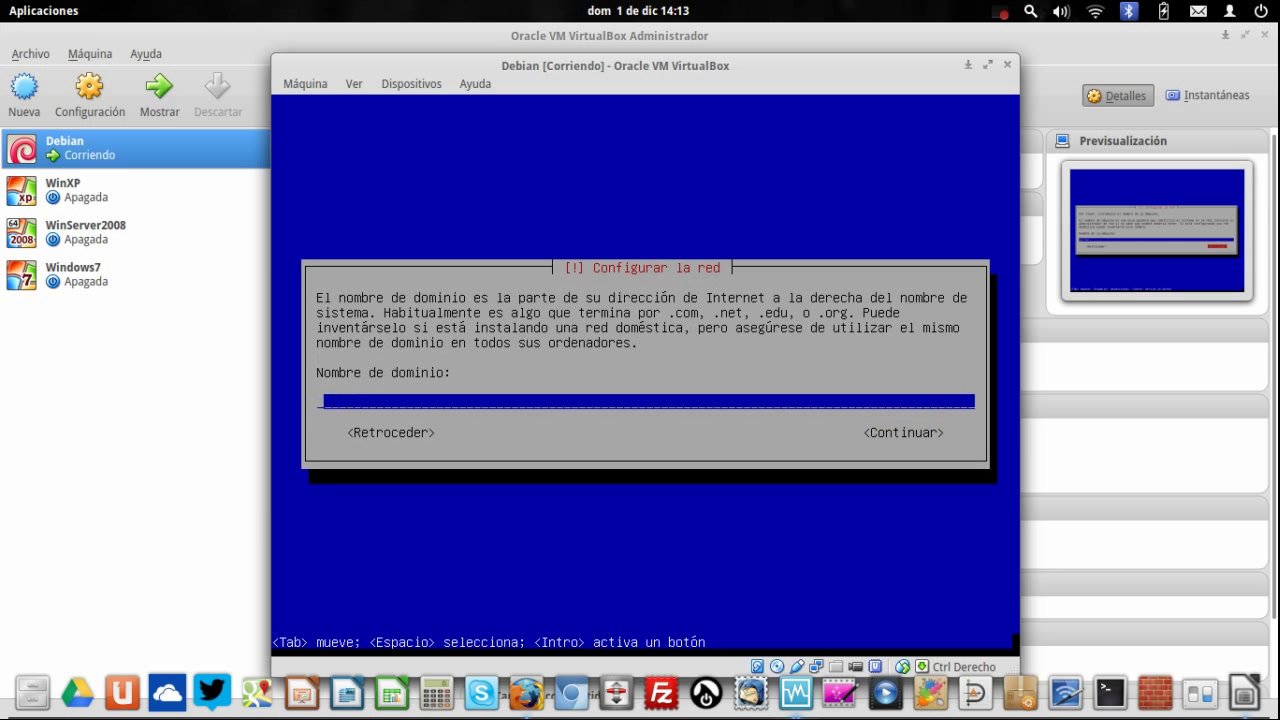
- Set the network domain name to sugeek.co and continue
{"action": "type", "text": "sugeek.co"}
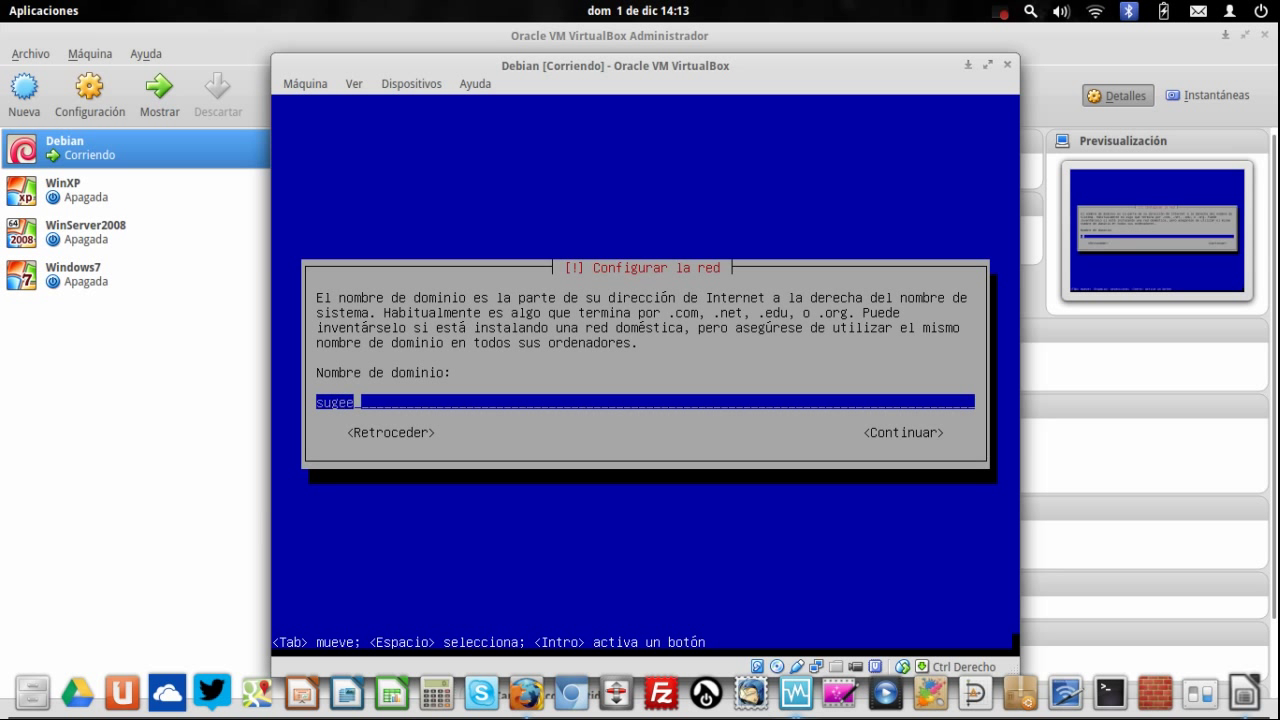
{"action": "key", "text": "Tab"}
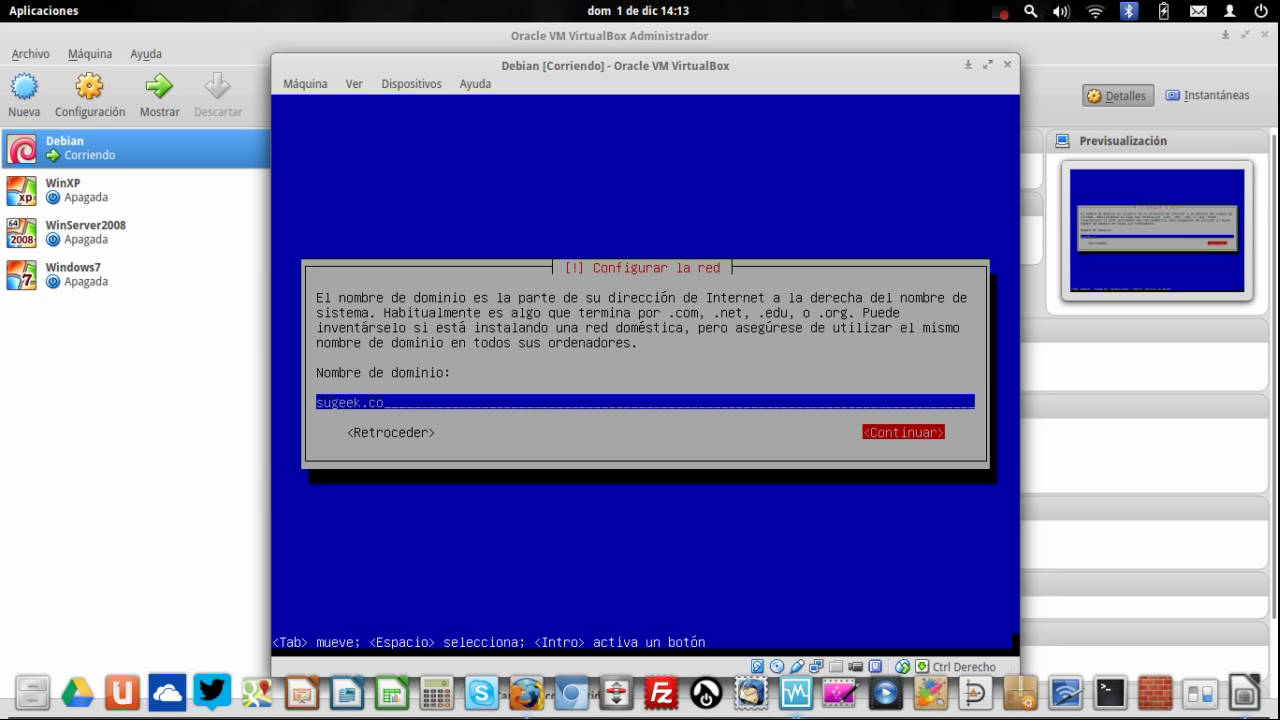
{"action": "key", "text": "Return"}
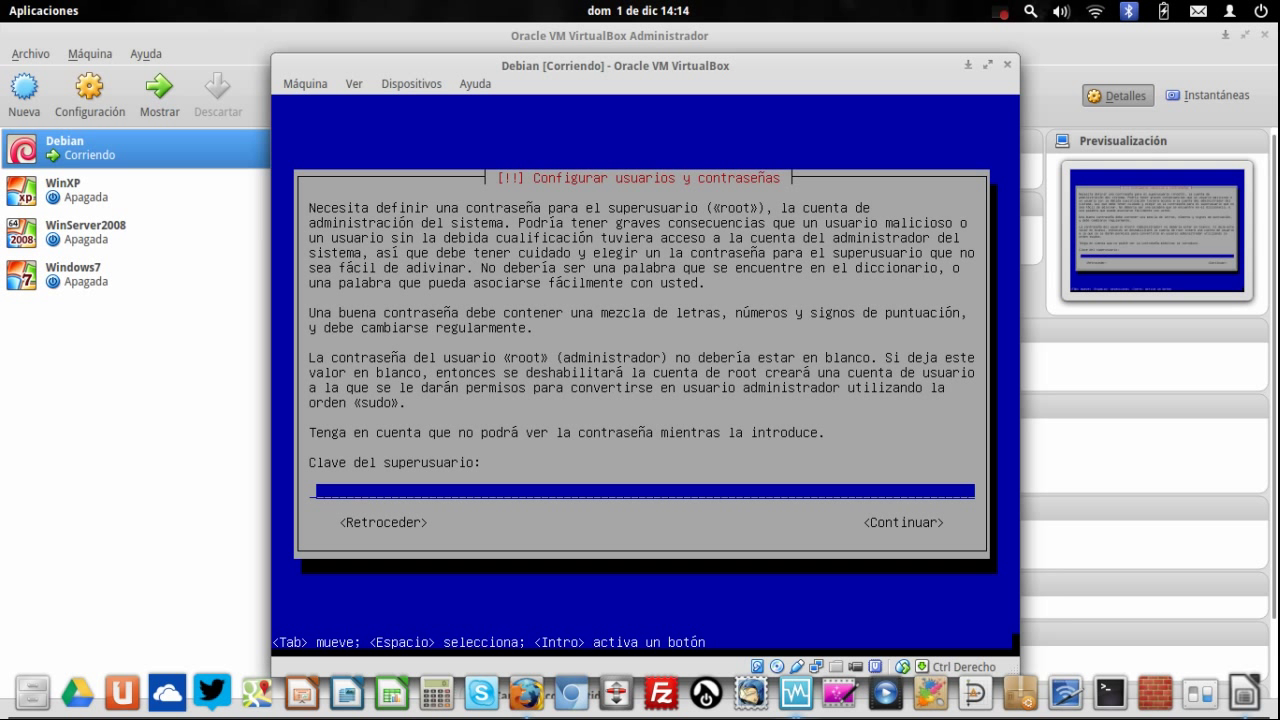
- Enter the superuser (root) password and repeat it for verification
{"action": "type", "text": "**************"}
{"action": "key", "text": "Return"}
{"action": "type", "text": "*********"}
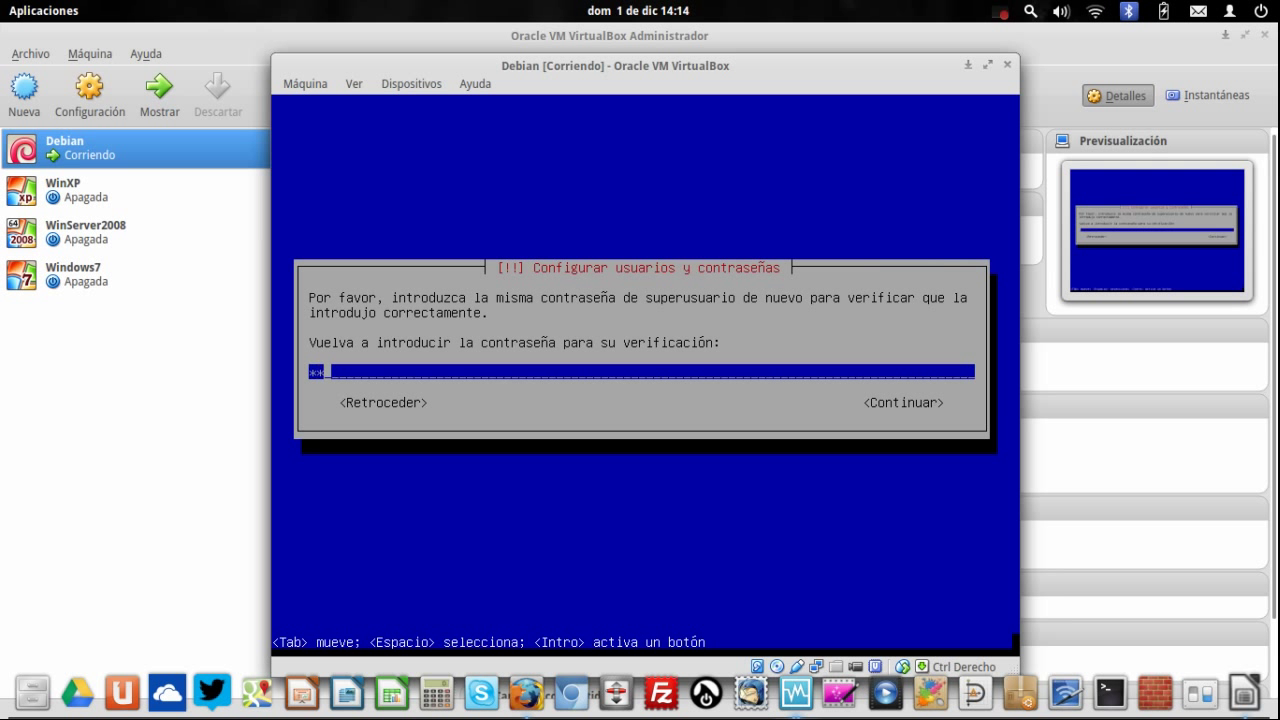
{"action": "type", "text": "*****"}
{"action": "key", "text": "Return"}
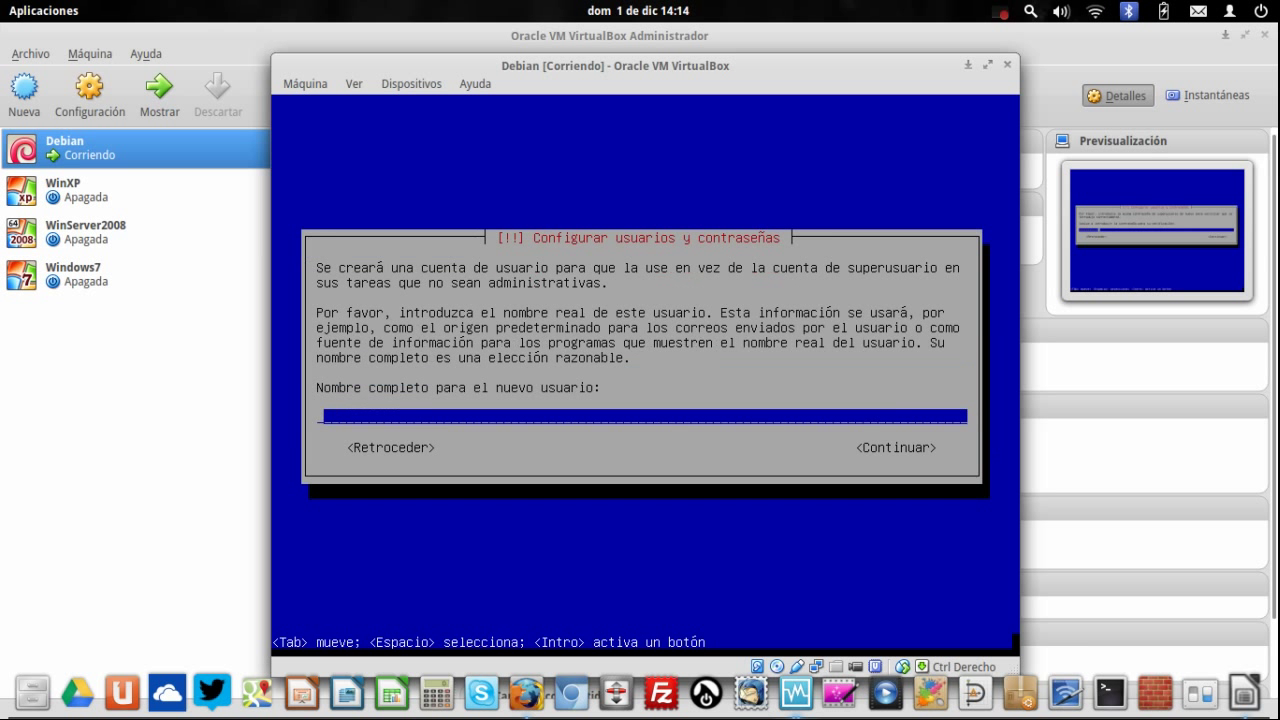
- Enter soporte as the new user's full name and accept soporte as the account's username
{"action": "type", "text": "soporte"}
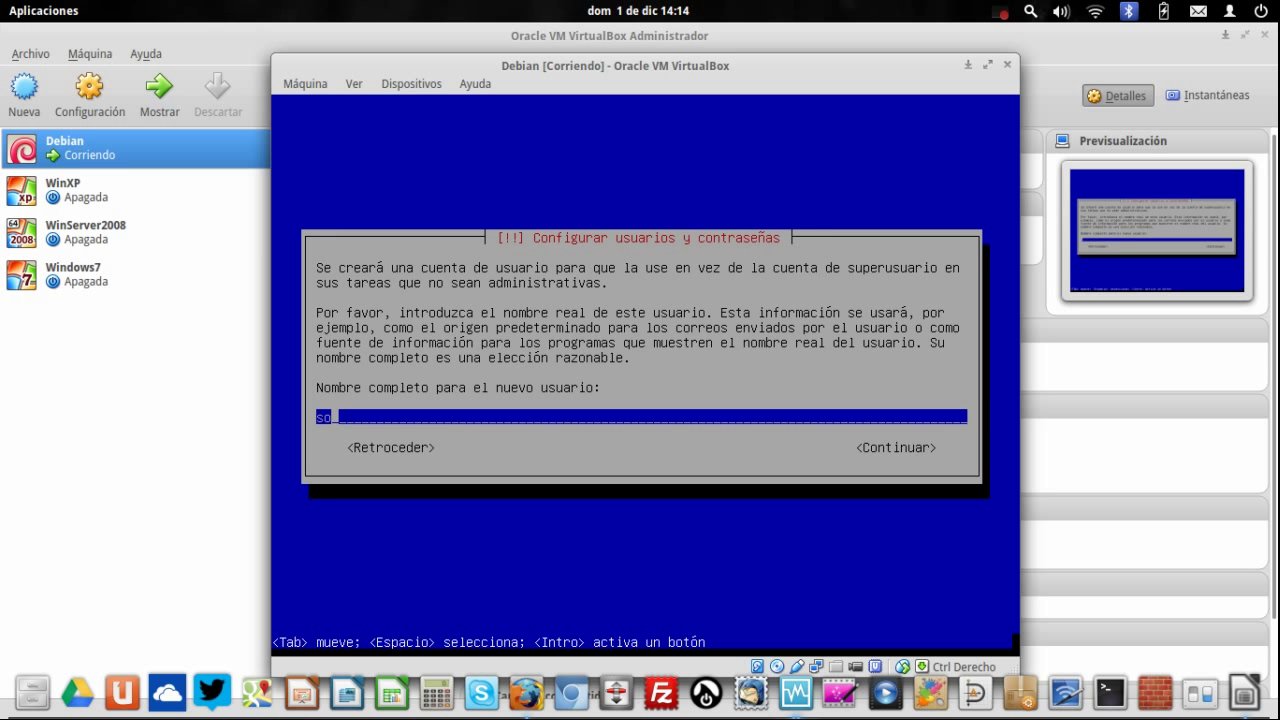
{"action": "key", "text": "Return"}
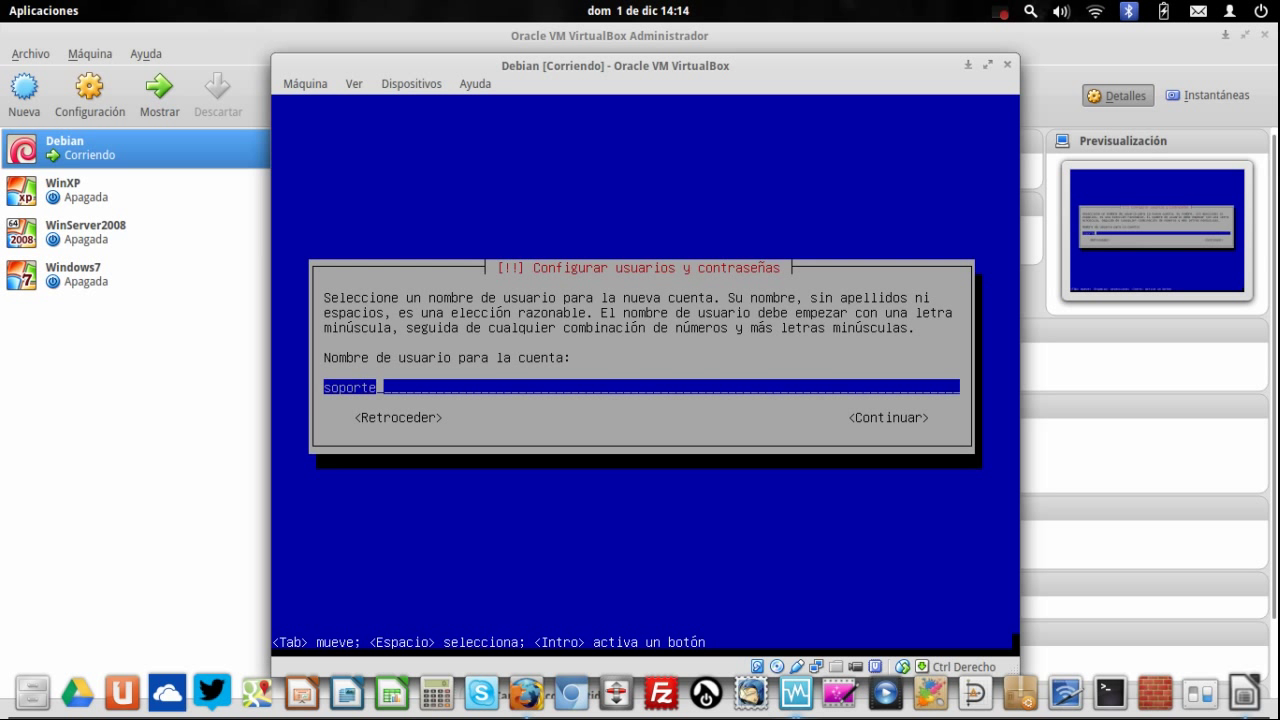
{"action": "key", "text": "Return"}
- Enter the new user account's password and repeat it for verification
{"action": "type", "text": "**************"}
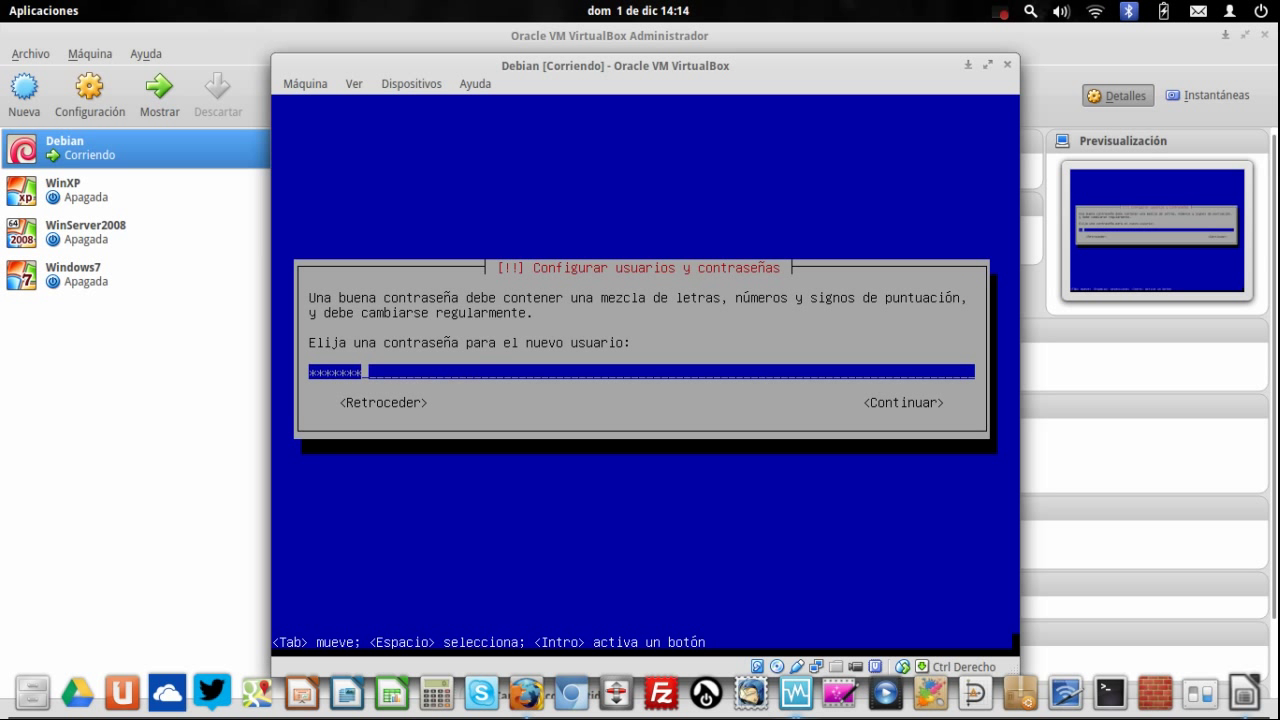
{"action": "key", "text": "Return"}
{"action": "type", "text": "********"}
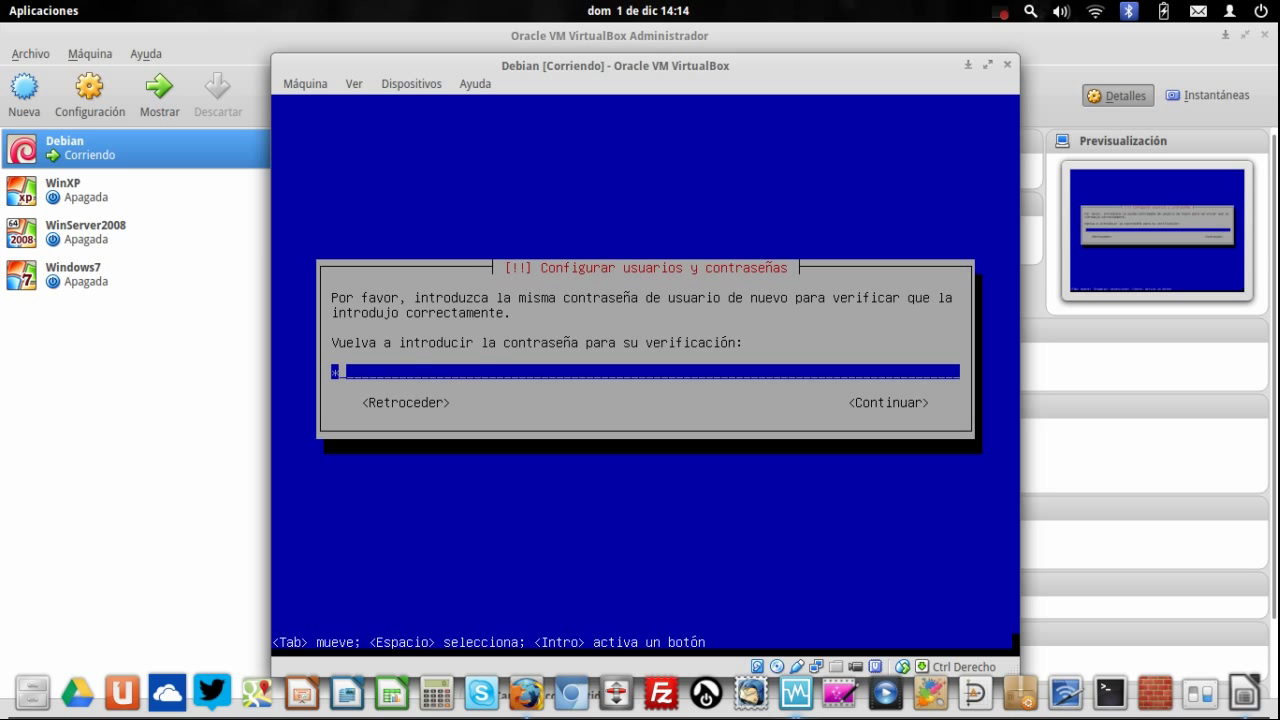
{"action": "type", "text": "******"}
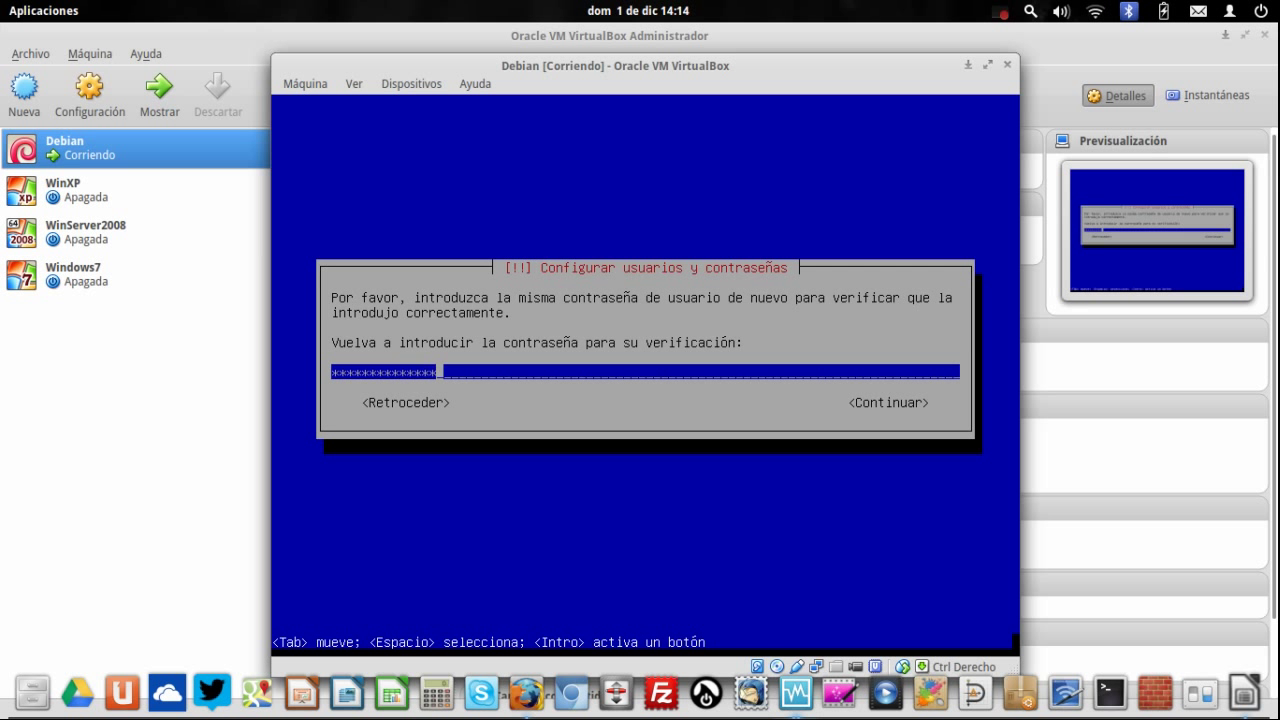
{"action": "key", "text": "Return"}
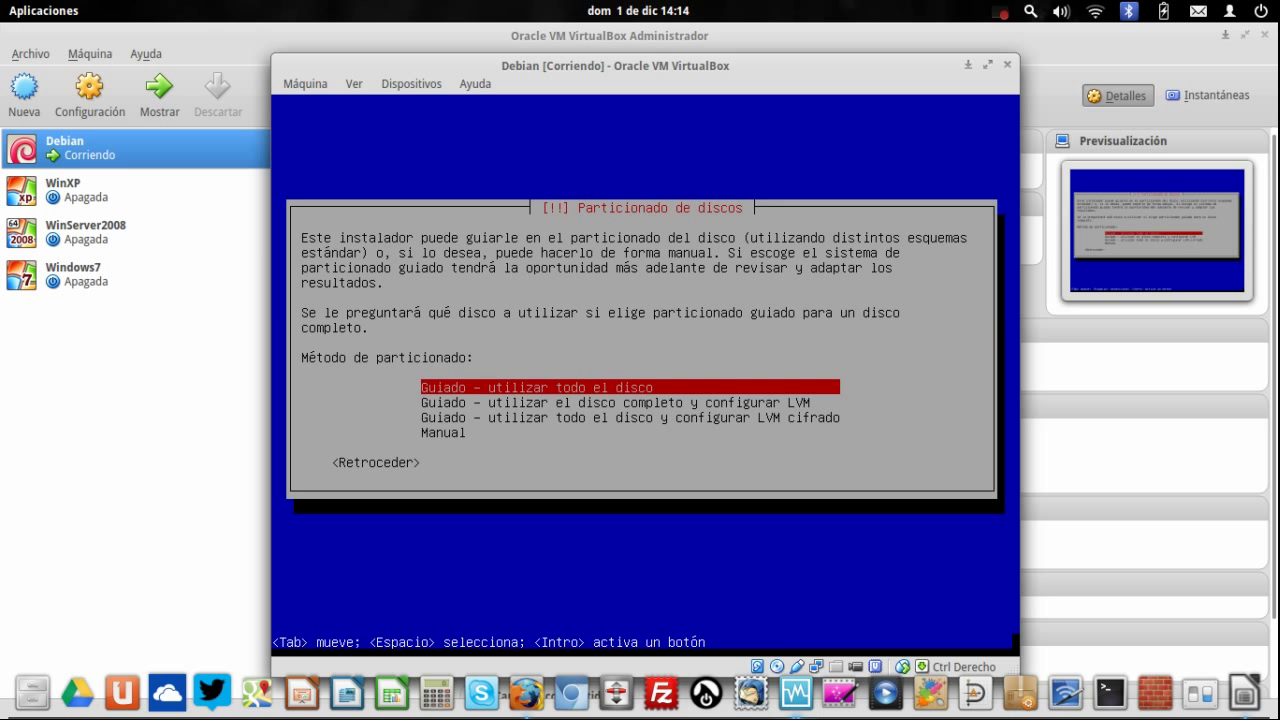
- Review the guided disk partitioning methods and choose the Manual method
{"action": "key", "text": "Down"}
{"action": "key", "text": "Down"}
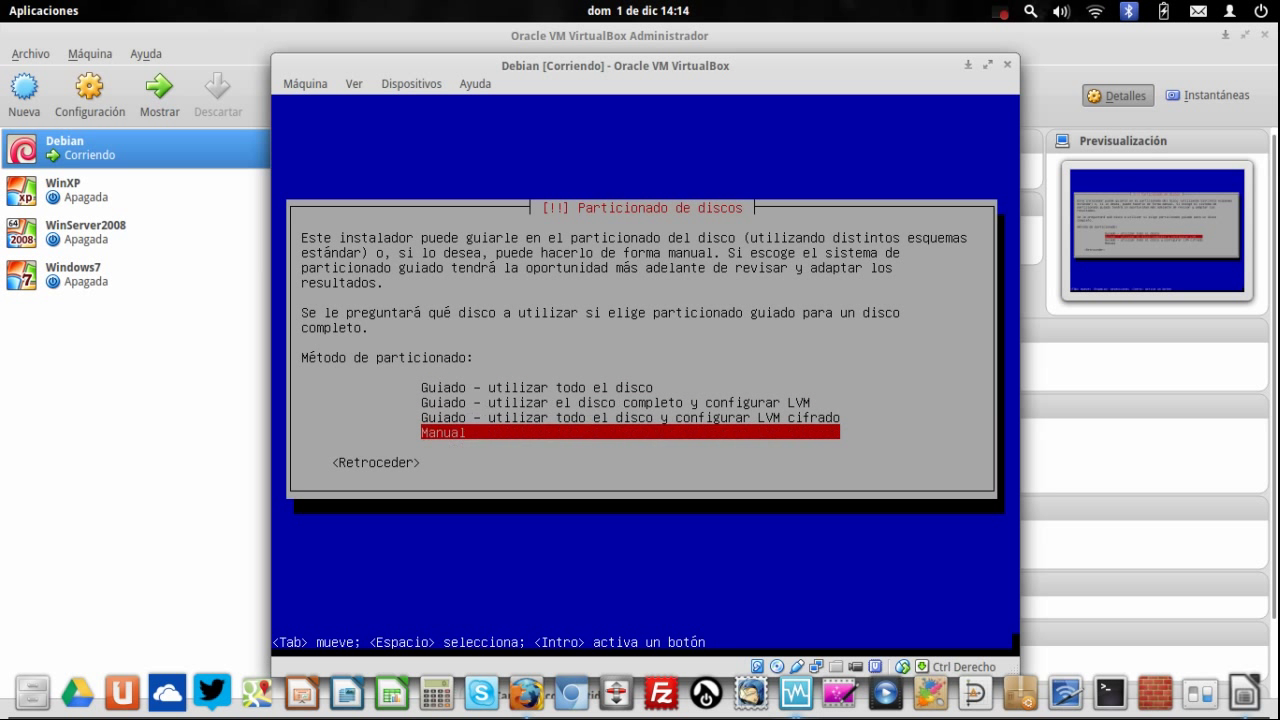
{"action": "key", "text": "Up"}
{"action": "key", "text": "Up"}
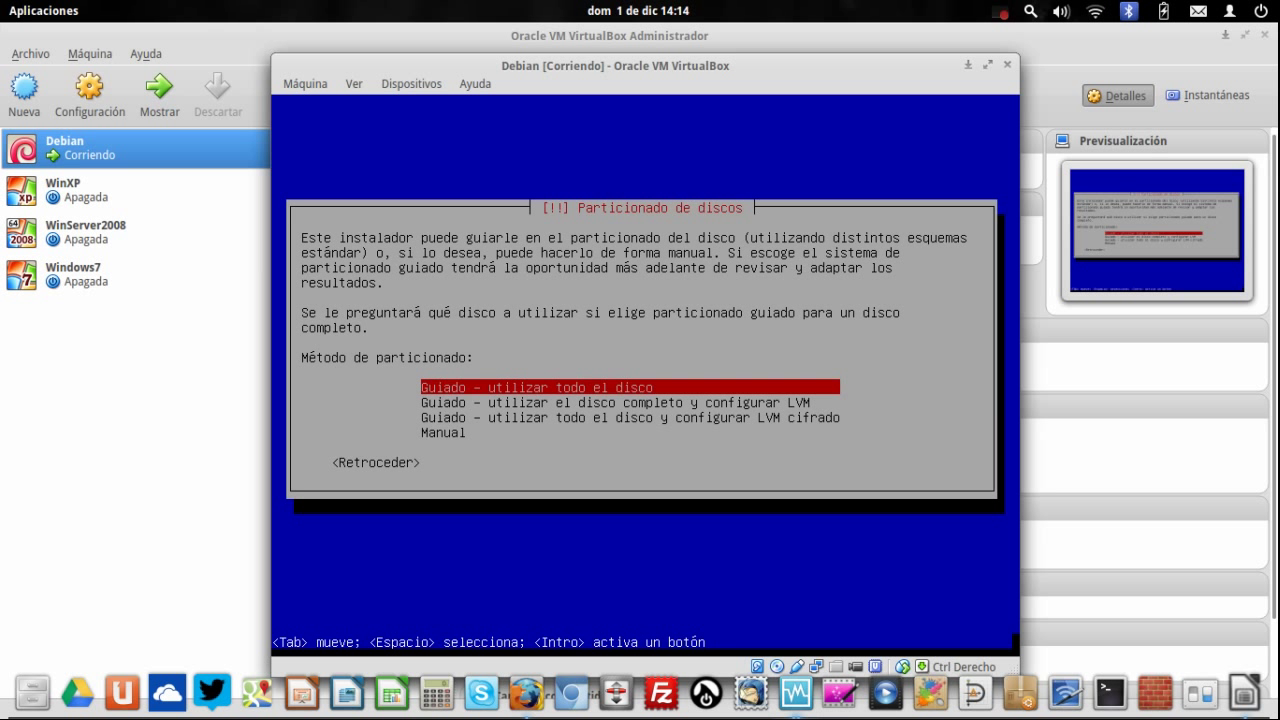
{"action": "key", "text": "Down"}
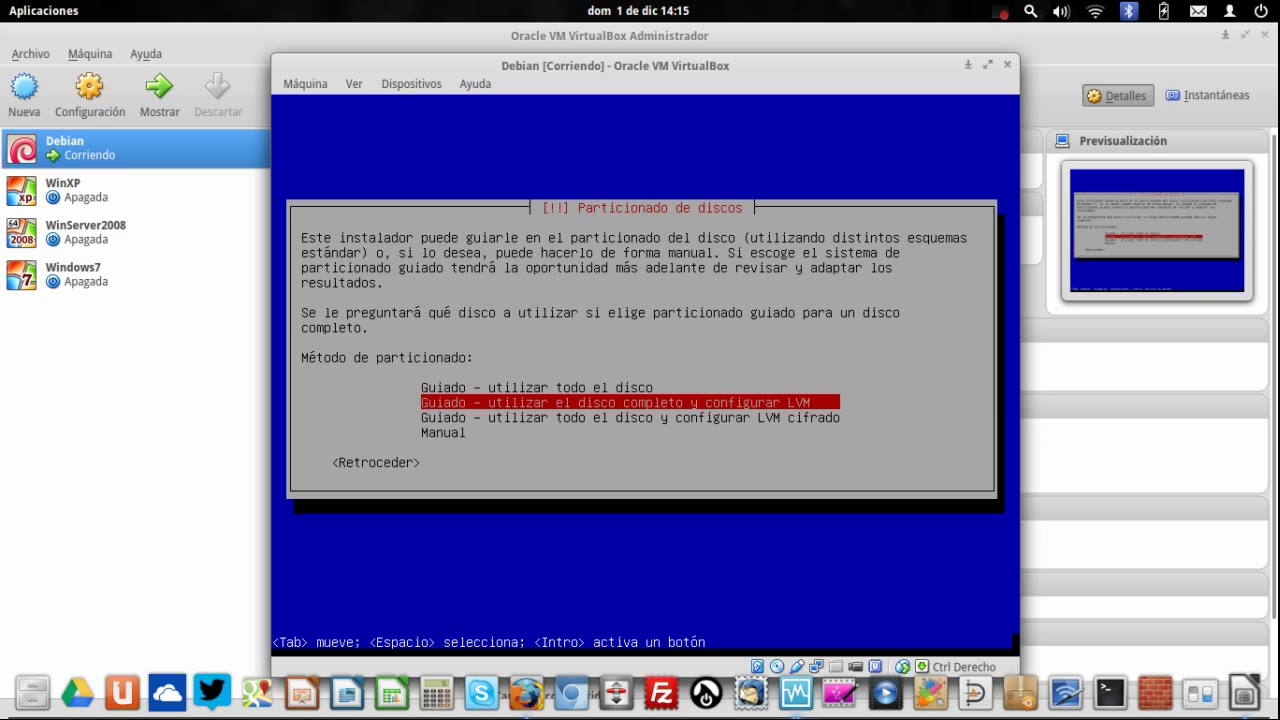
{"action": "key", "text": "Down"}
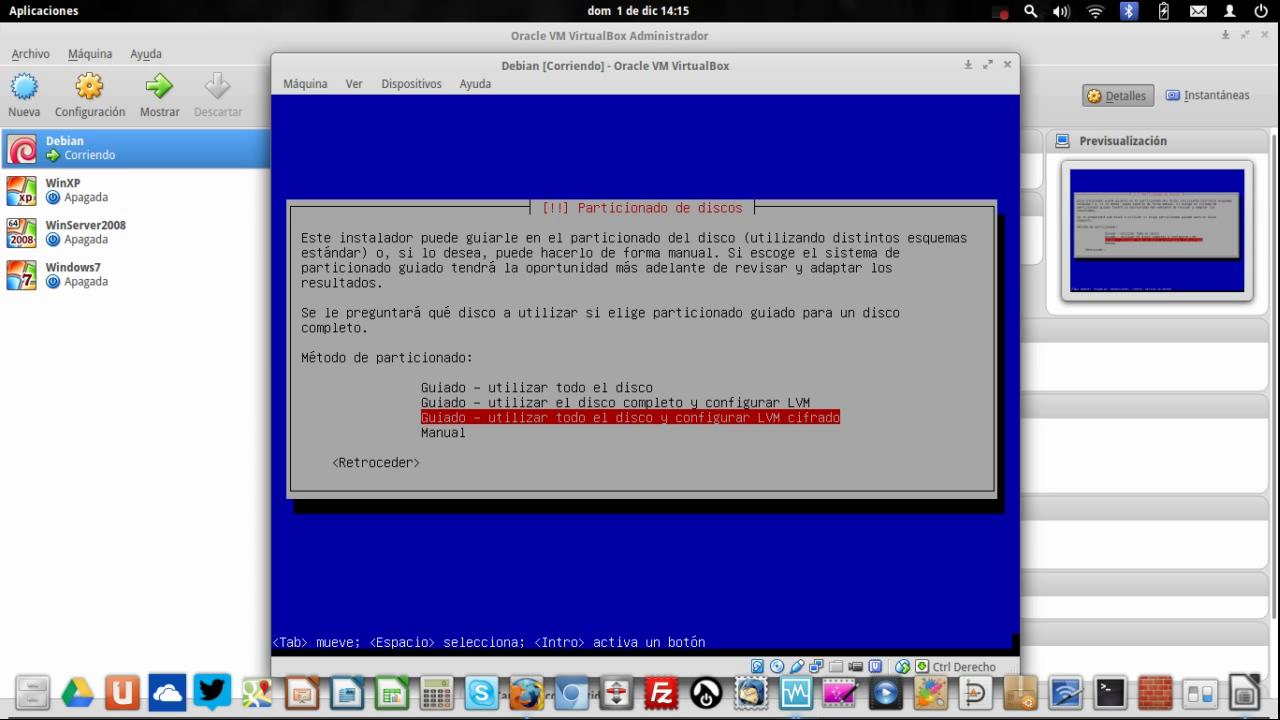
{"action": "key", "text": "Down"}
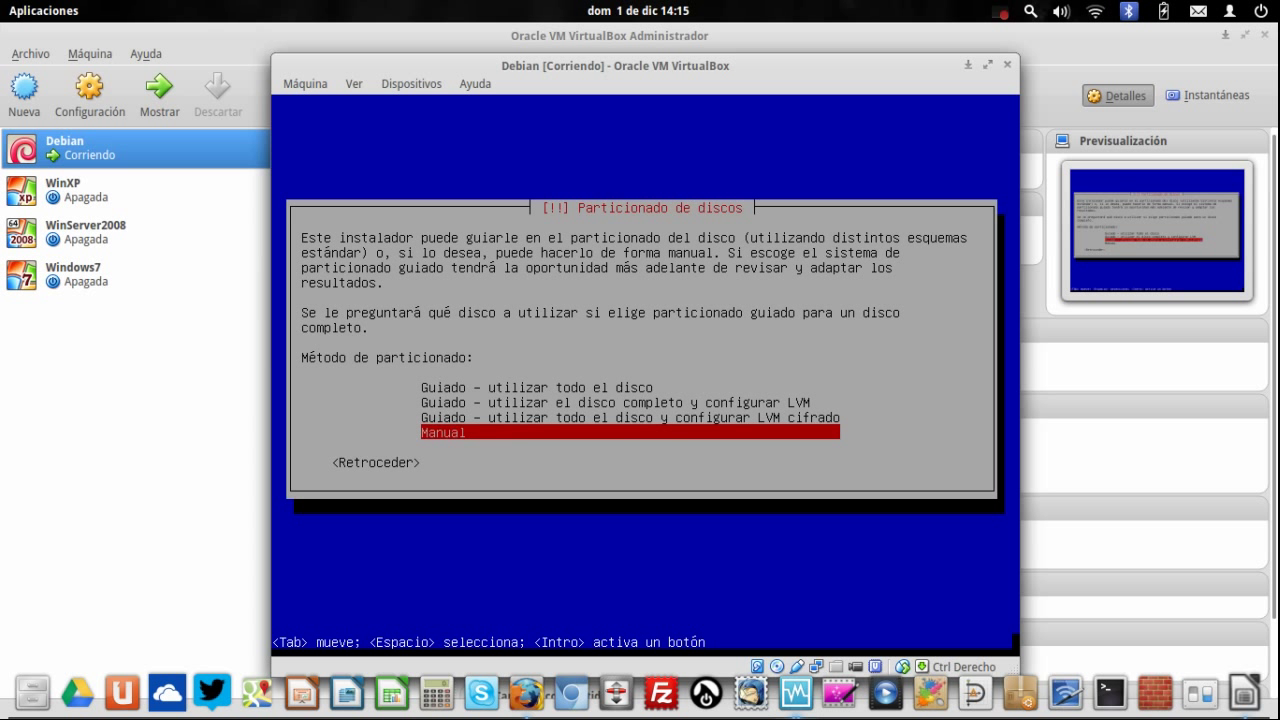
{"action": "key", "text": "Return"}
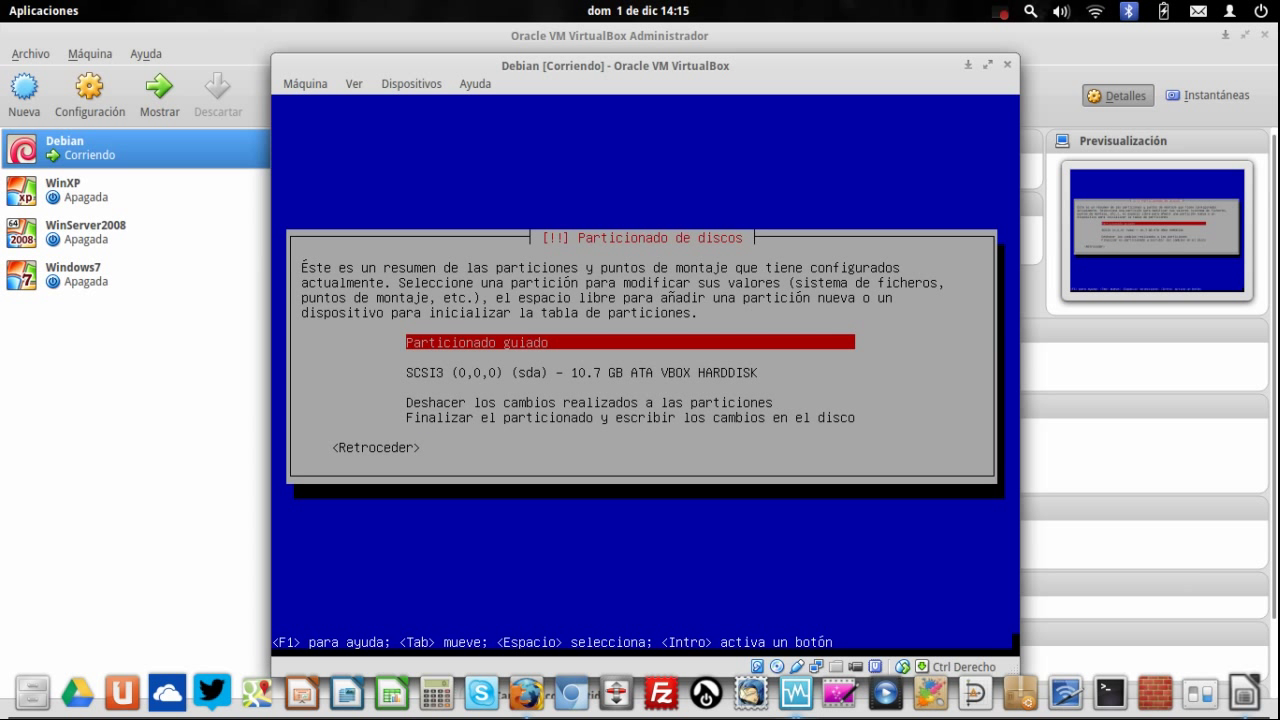
- Create a new empty partition table on the SCSI3 (sda) VBOX HARDDISK
{"action": "key", "text": "Down"}
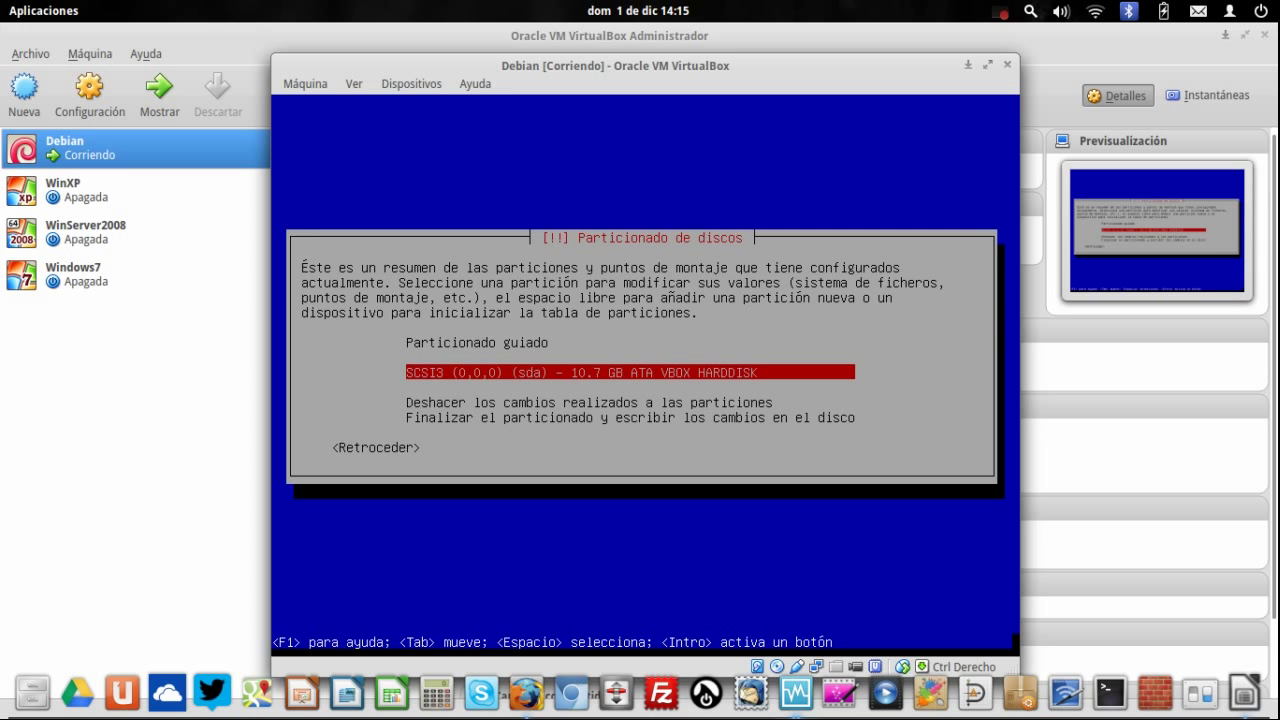
{"action": "key", "text": "Return"}
{"action": "key", "text": "Left"}
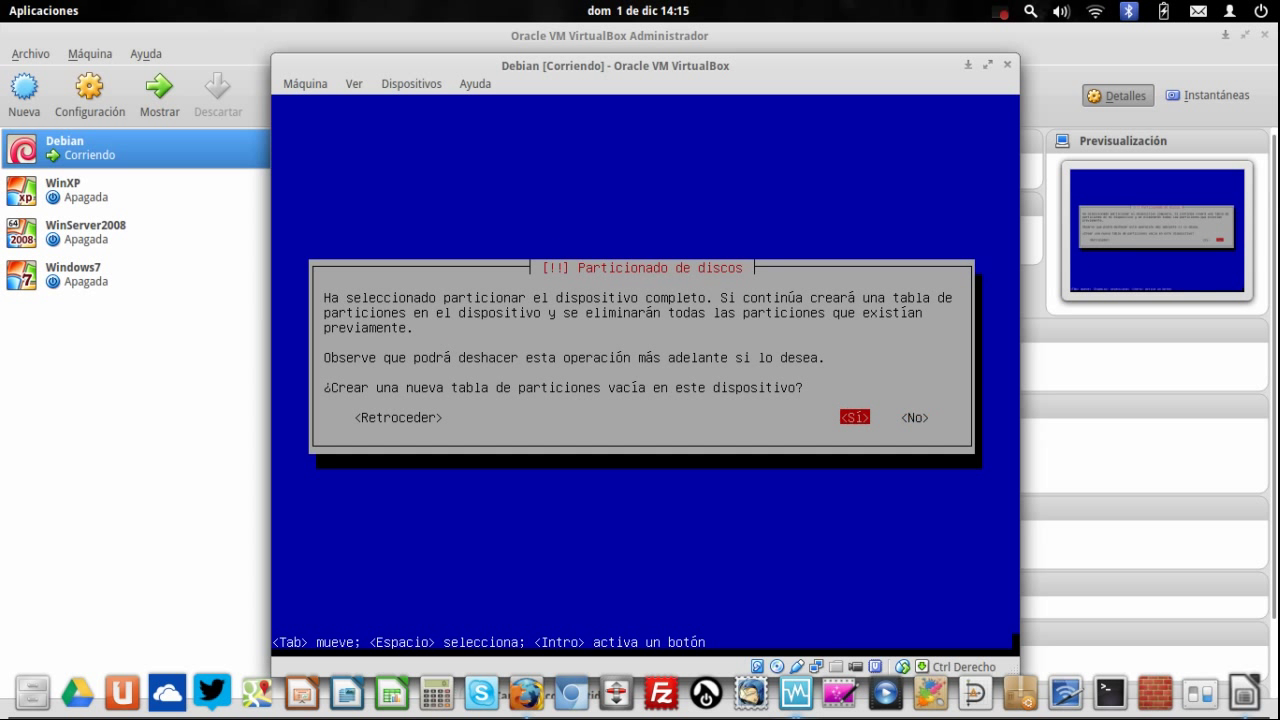
{"action": "key", "text": "Return"}
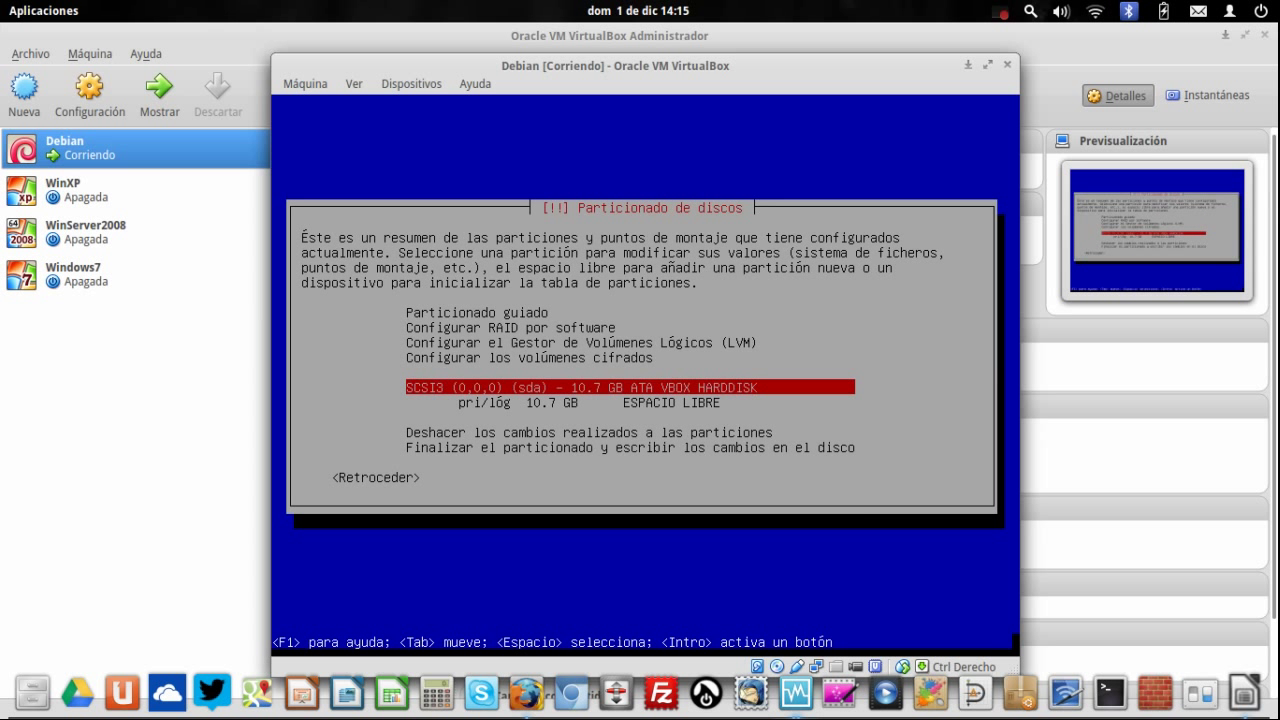
- Create a new 250 MB primary partition at the beginning of the disk's free space
{"action": "key", "text": "Down"}
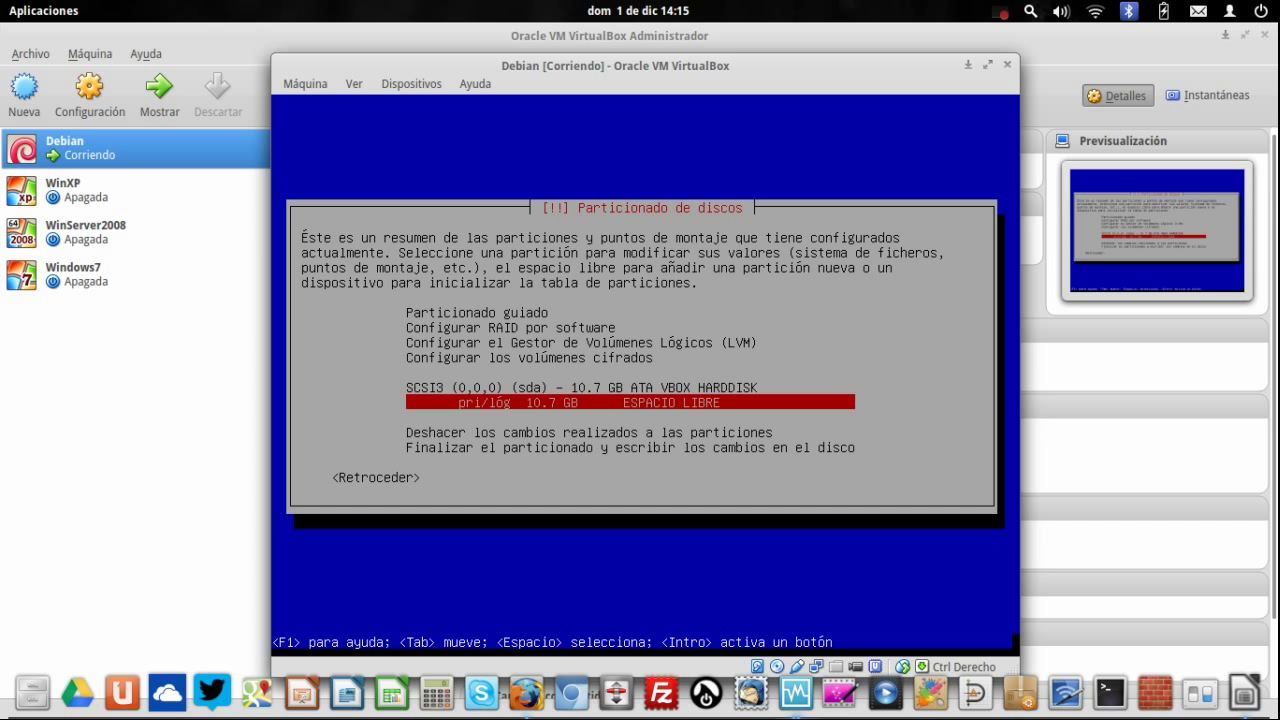
{"action": "key", "text": "Return"}
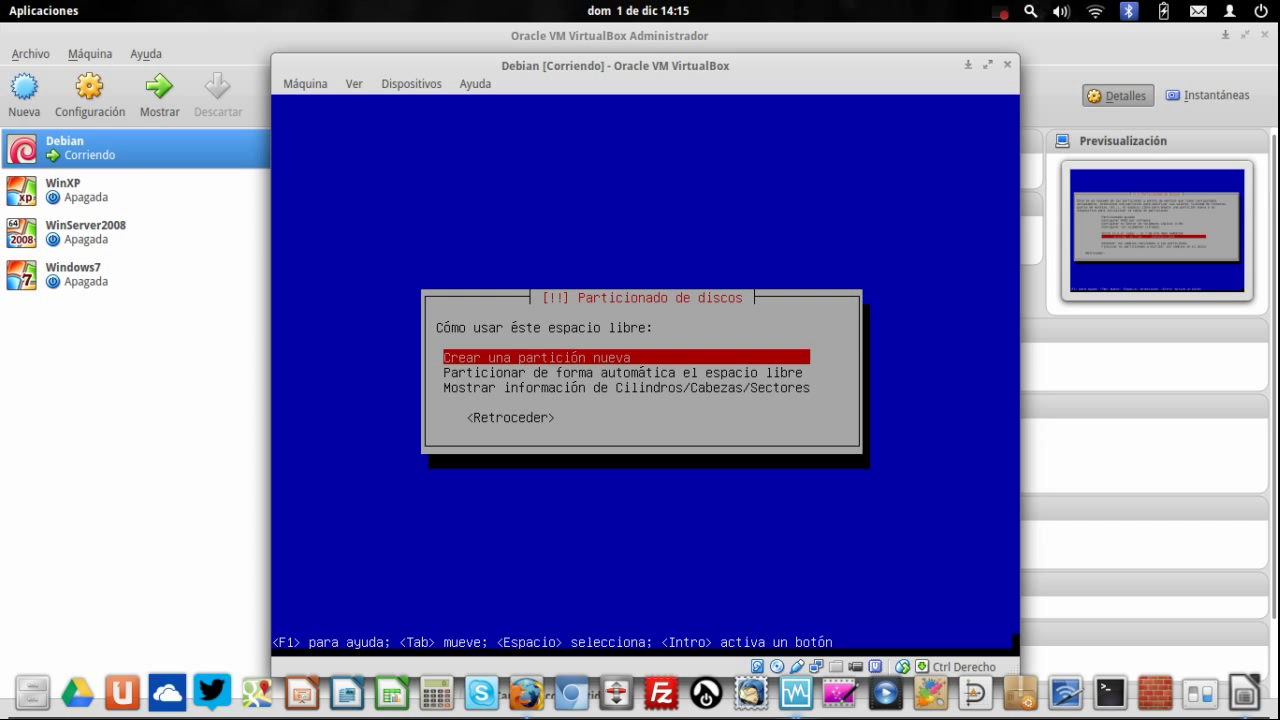
{"action": "key", "text": "Return"}
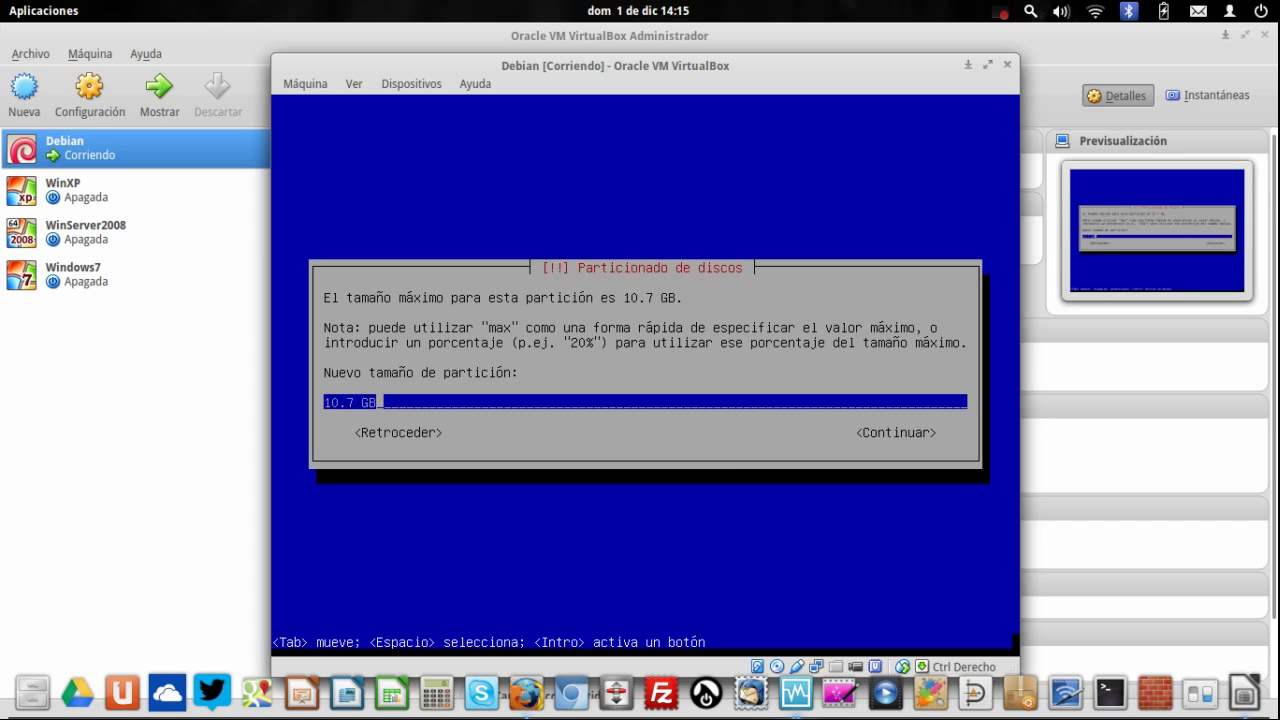
{"action": "key", "text": "BackSpace"}
{"action": "key", "text": "Left"}
{"action": "key", "text": "Left"}
{"action": "key", "text": "BackSpace"}
{"action": "key", "text": "BackSpace"}
{"action": "key", "text": "BackSpace"}
{"action": "key", "text": "BackSpace"}
{"action": "type", "text": "250"}
{"action": "key", "text": "Right"}
{"action": "key", "text": "Right"}
{"action": "key", "text": "Right"}
{"action": "key", "text": "BackSpace"}
{"action": "key", "text": "BackSpace"}
{"action": "type", "text": "MB"}
{"action": "key", "text": "Tab"}
{"action": "key", "text": "Return"}
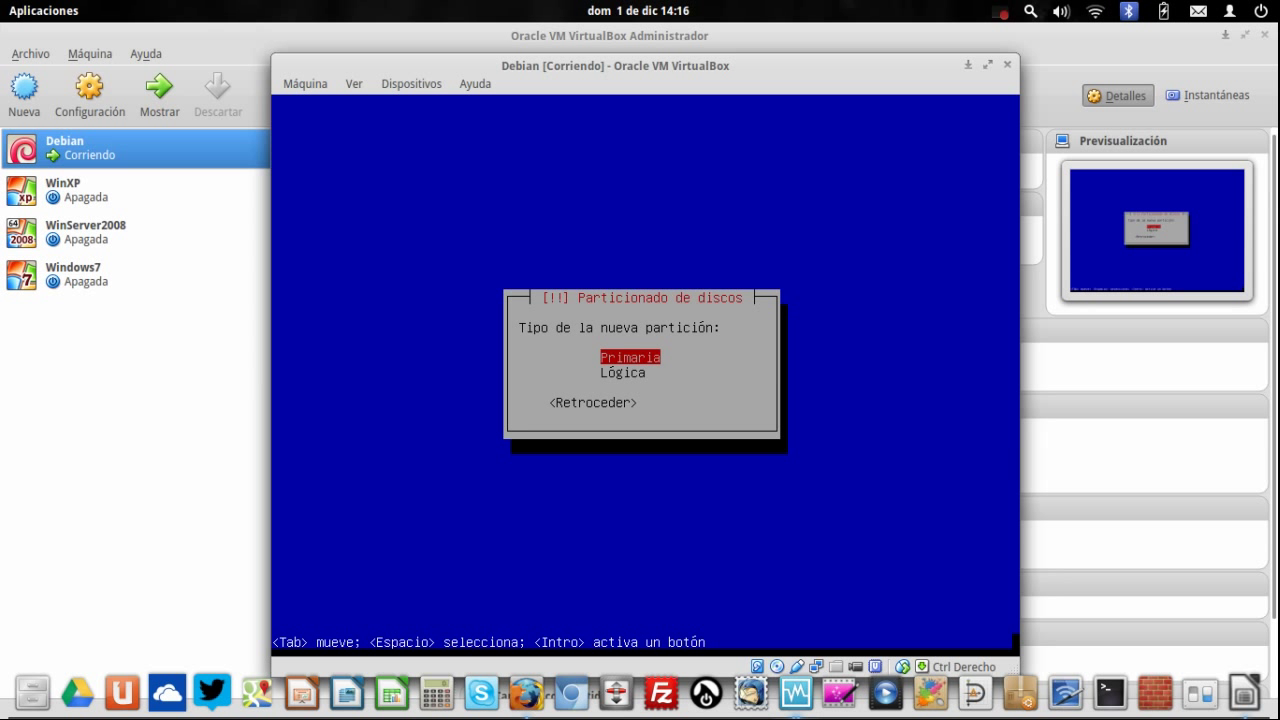
{"action": "key", "text": "Return"}
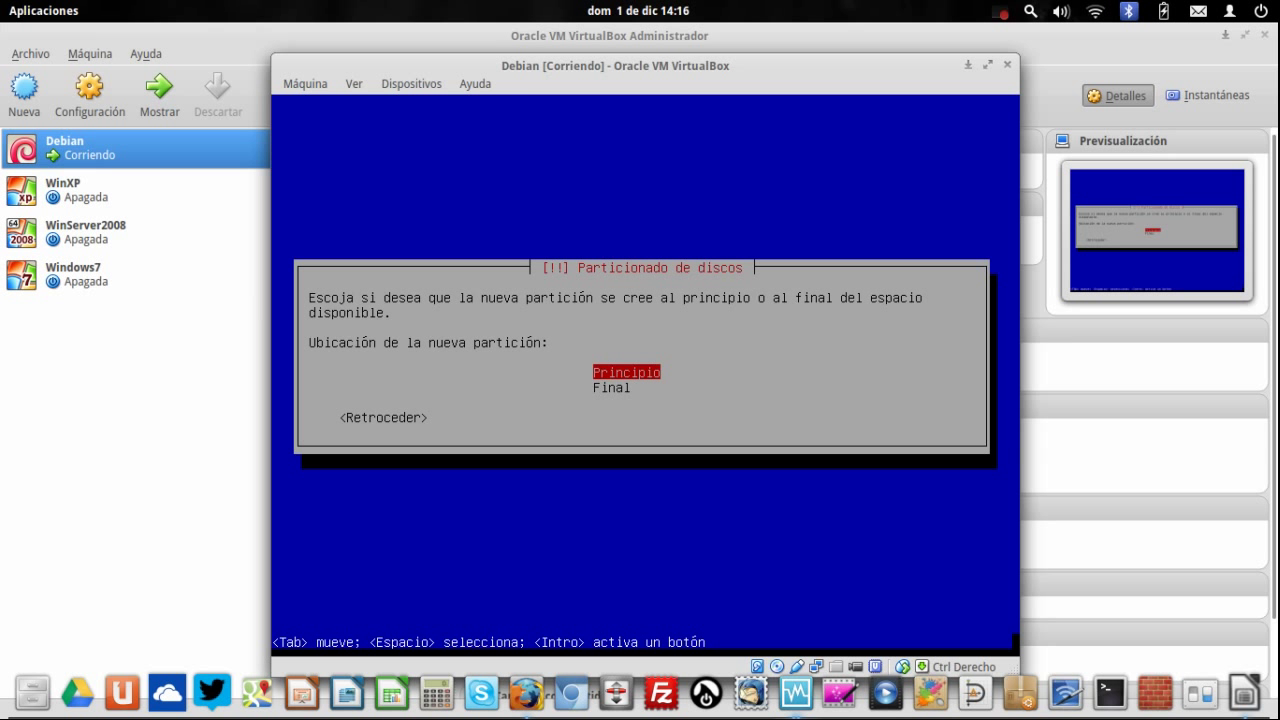
{"action": "key", "text": "Return"}
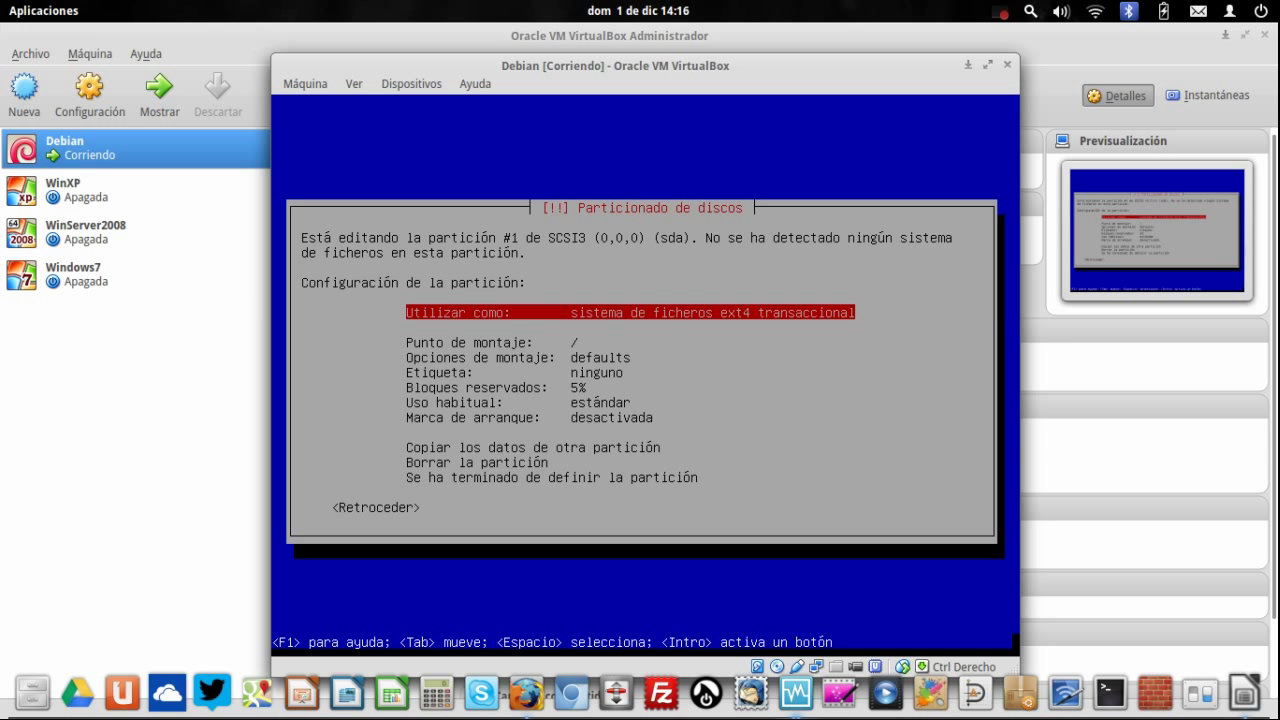
- Review the file system types for partition #1 and choose the ext4 journaling file system
{"action": "key", "text": "Return"}
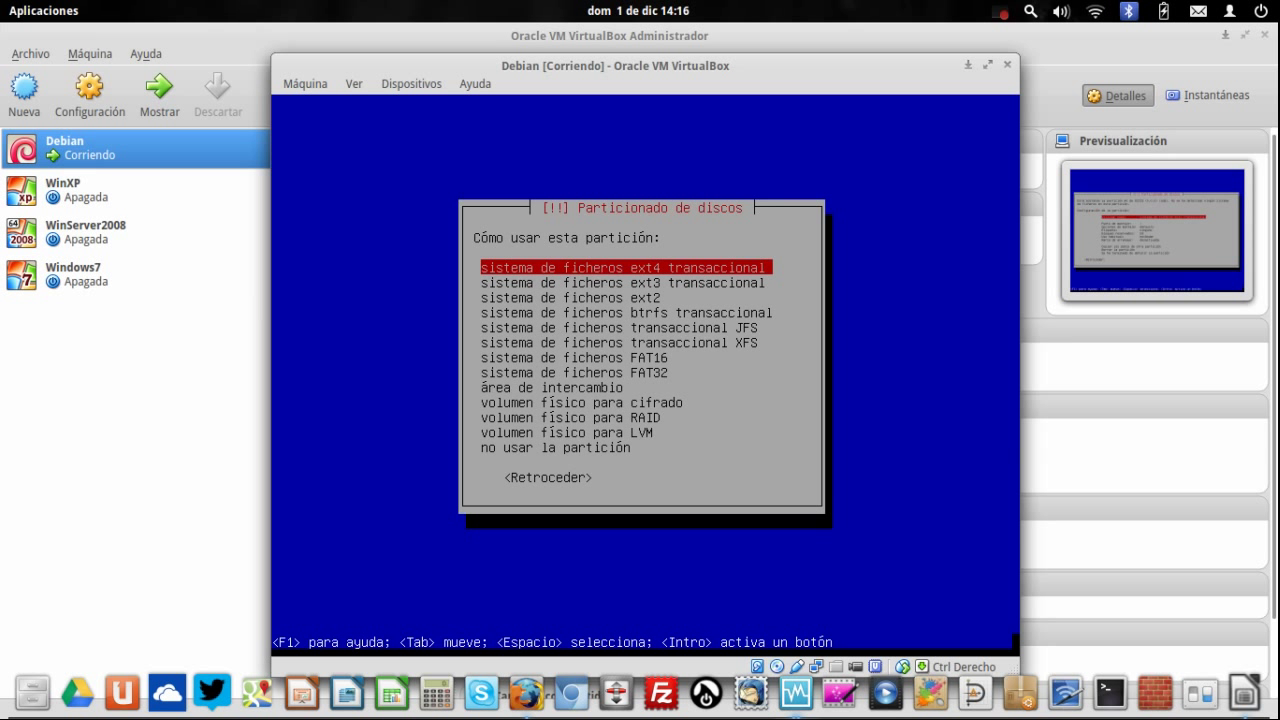
{"action": "key", "text": "Down"}
{"action": "key", "text": "Down"}
{"action": "key", "text": "Down"}
{"action": "key", "text": "Down"}
{"action": "key", "text": "Down"}
{"action": "key", "text": "Down"}
{"action": "key", "text": "Down"}
{"action": "key", "text": "Down"}
{"action": "key", "text": "Down"}
{"action": "key", "text": "Up"}
{"action": "key", "text": "Up"}
{"action": "key", "text": "Up"}
{"action": "key", "text": "Up"}
{"action": "key", "text": "Up"}
{"action": "key", "text": "Up"}
{"action": "key", "text": "Up"}
{"action": "key", "text": "Up"}
{"action": "key", "text": "Up"}
{"action": "key", "text": "Up"}
{"action": "key", "text": "Up"}
{"action": "key", "text": "Up"}
{"action": "key", "text": "Return"}
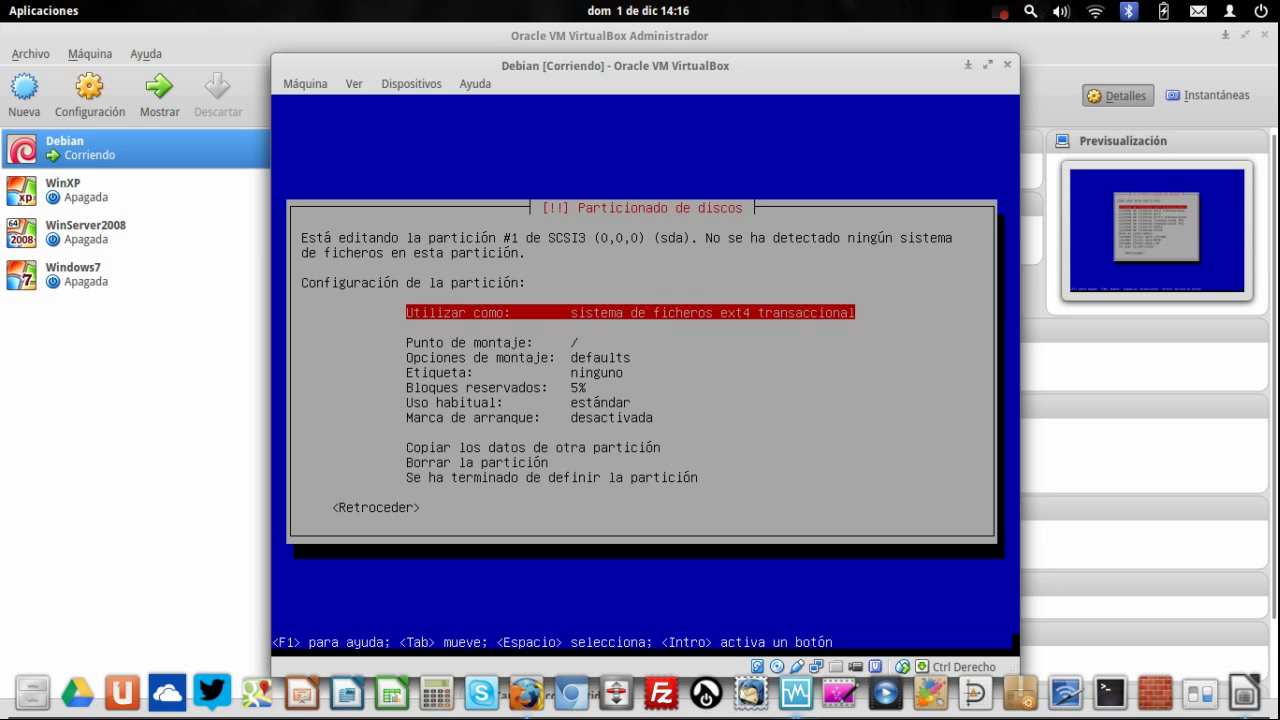
- Review the mount points for partition #1 and set it to /boot
{"action": "key", "text": "Down"}
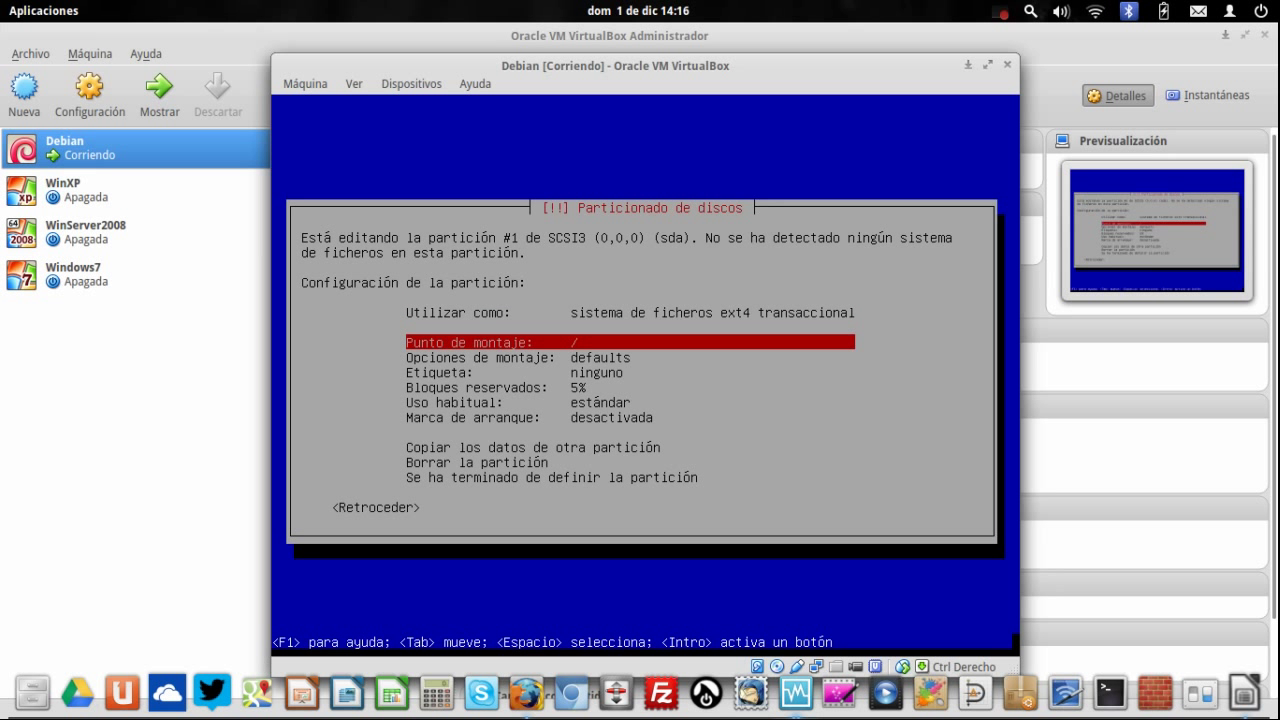
{"action": "key", "text": "Return"}
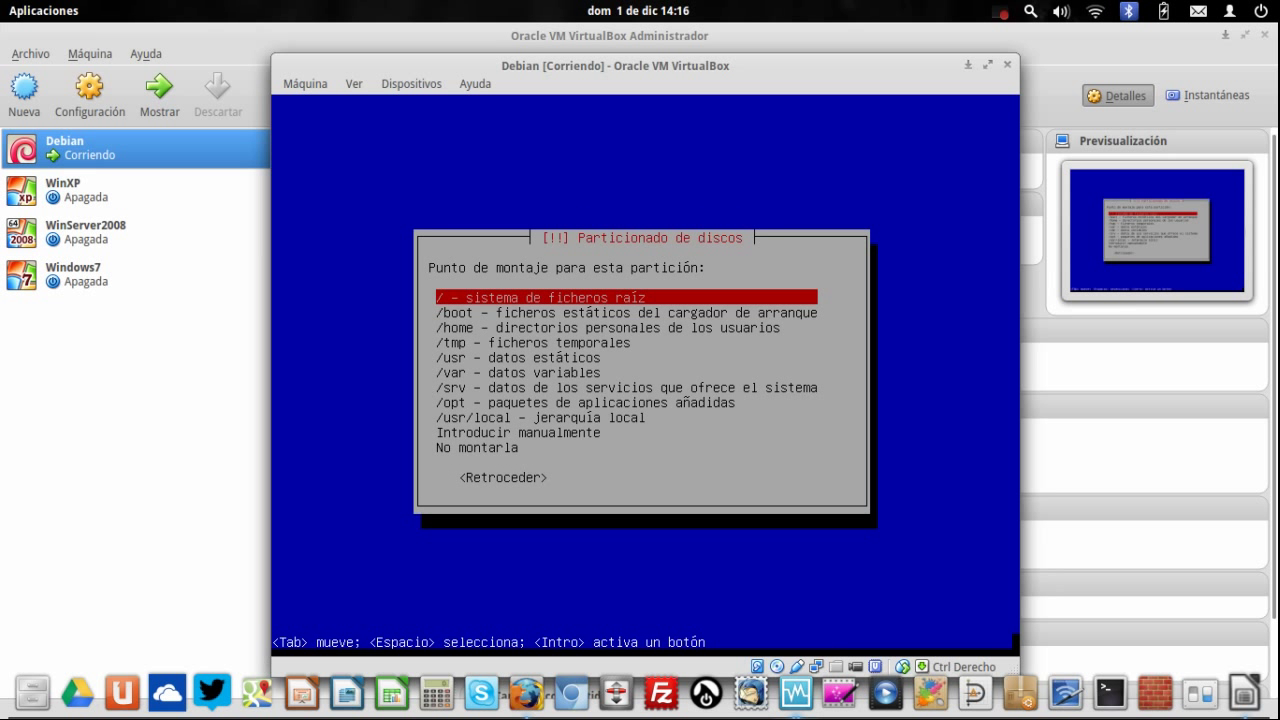
{"action": "key", "text": "Down"}
{"action": "key", "text": "Down"}
{"action": "key", "text": "Down"}
{"action": "key", "text": "Down"}
{"action": "key", "text": "Down"}
{"action": "key", "text": "Down"}
{"action": "key", "text": "Down"}
{"action": "key", "text": "Down"}
{"action": "key", "text": "Down"}
{"action": "key", "text": "Down"}
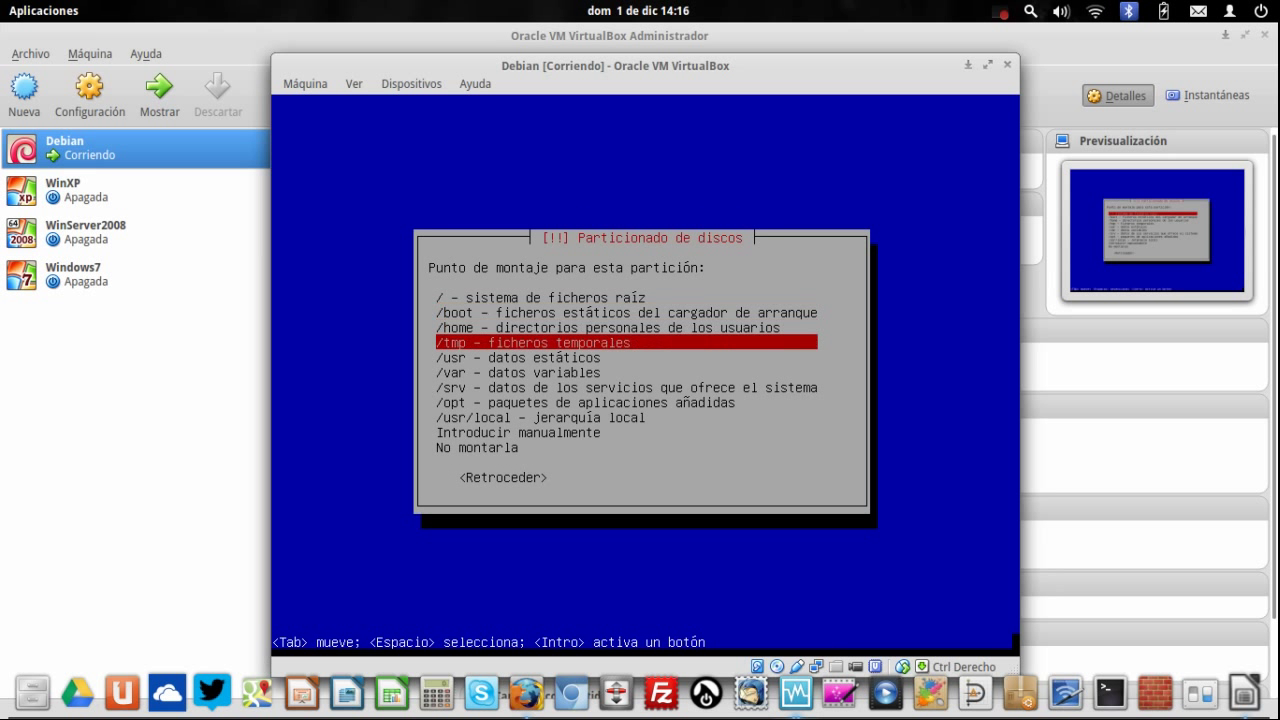
{"action": "key", "text": "Up"}
{"action": "key", "text": "Up"}
{"action": "key", "text": "Up"}
{"action": "key", "text": "Up"}
{"action": "key", "text": "Up"}
{"action": "key", "text": "Up"}
{"action": "key", "text": "Up"}
{"action": "key", "text": "Up"}
{"action": "key", "text": "Up"}
{"action": "key", "text": "Up"}
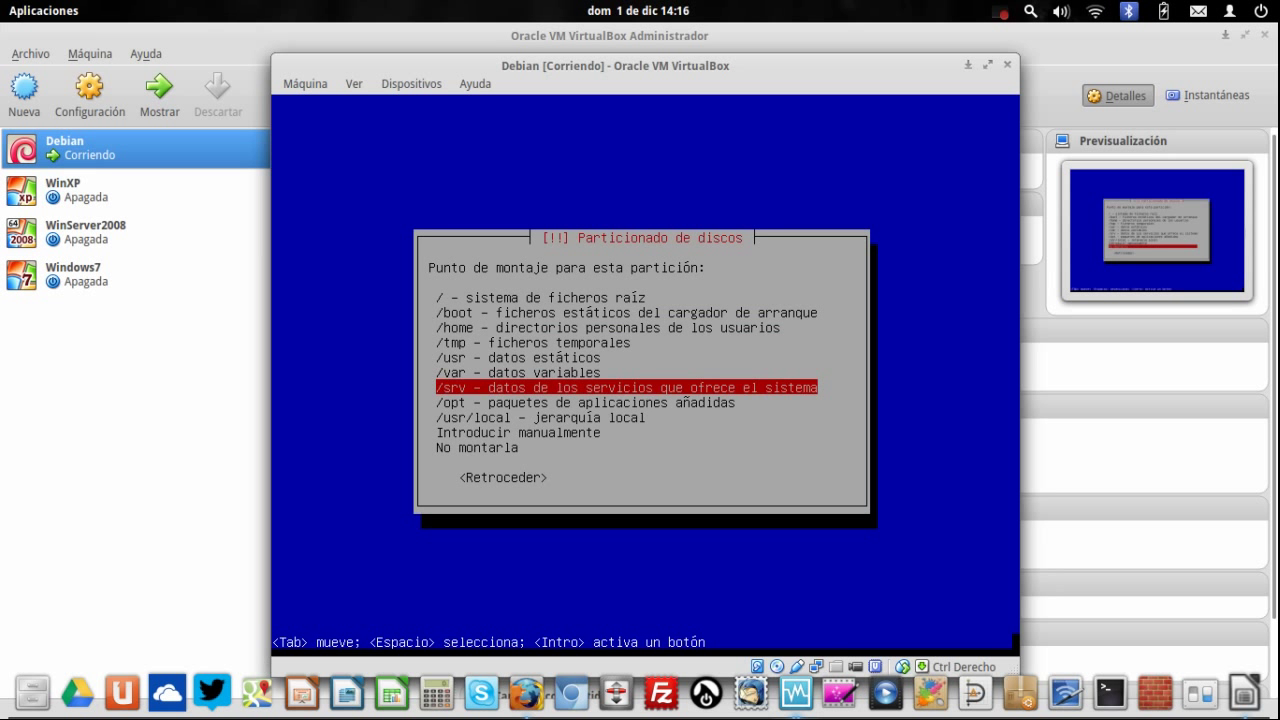
{"action": "key", "text": "Down"}
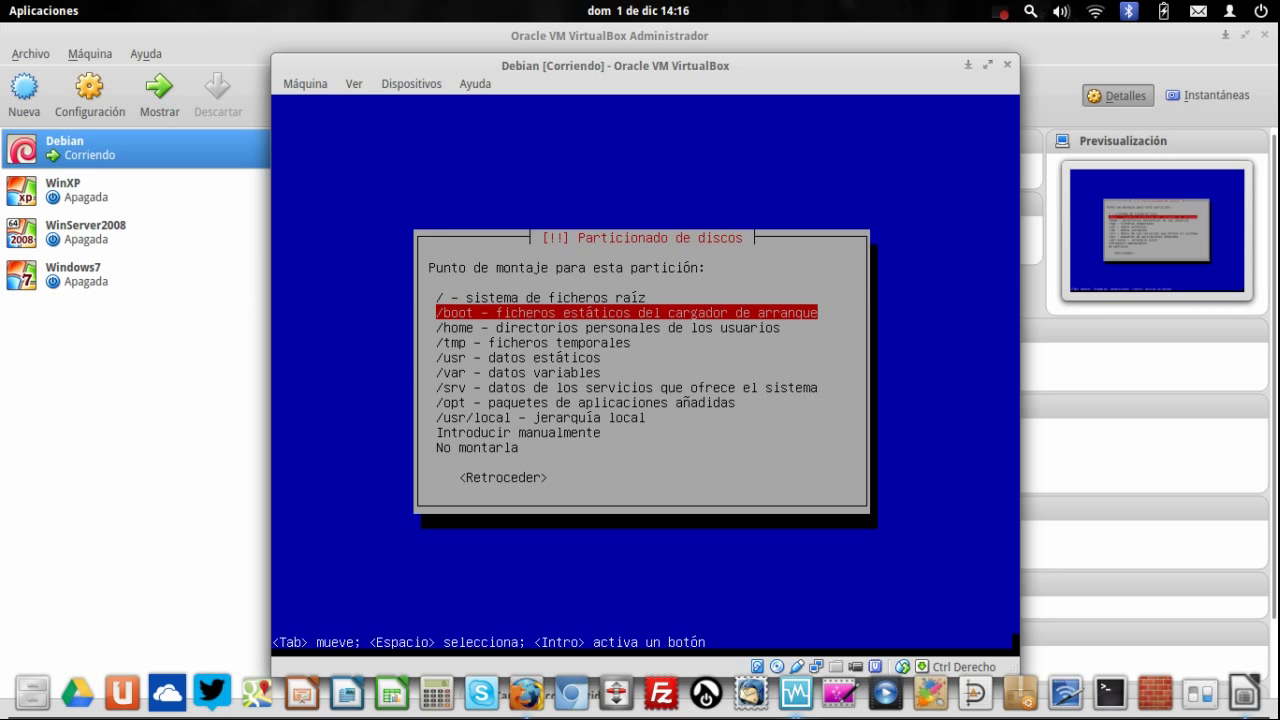
{"action": "key", "text": "Return"}
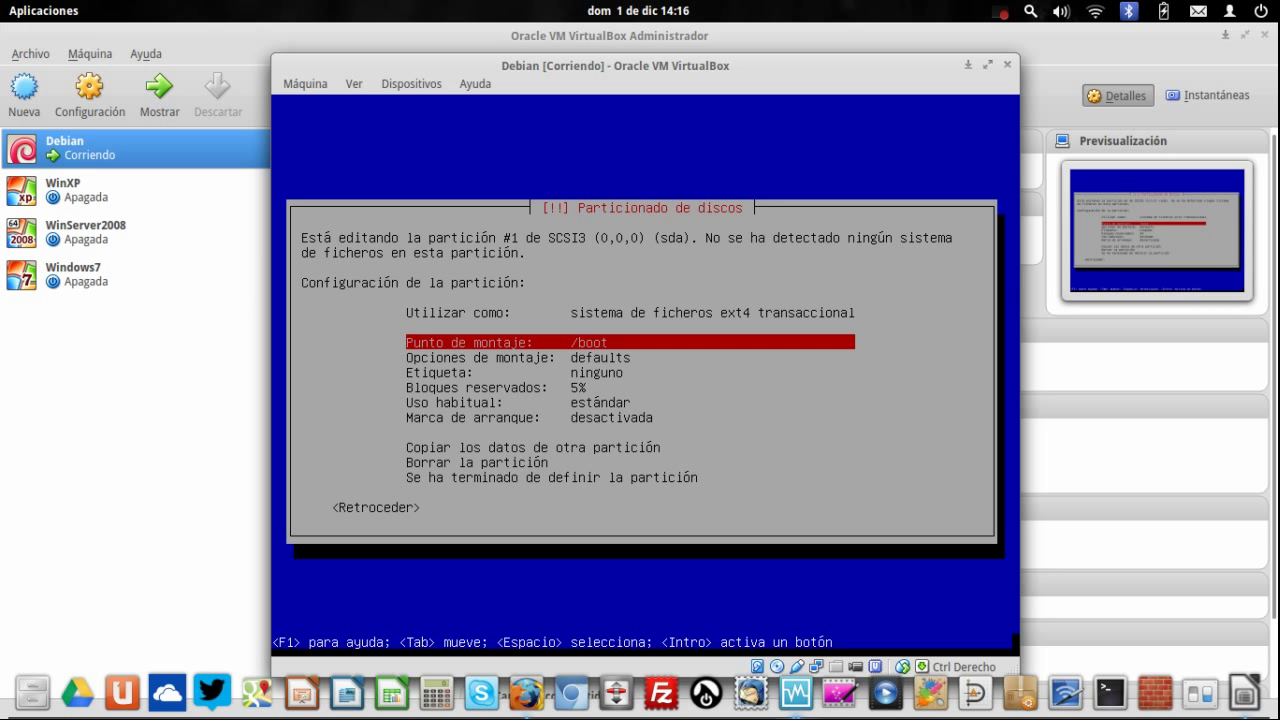
- Turn on the boot flag (Marca de arranque) for the /boot partition
{"action": "key", "text": "Down"}
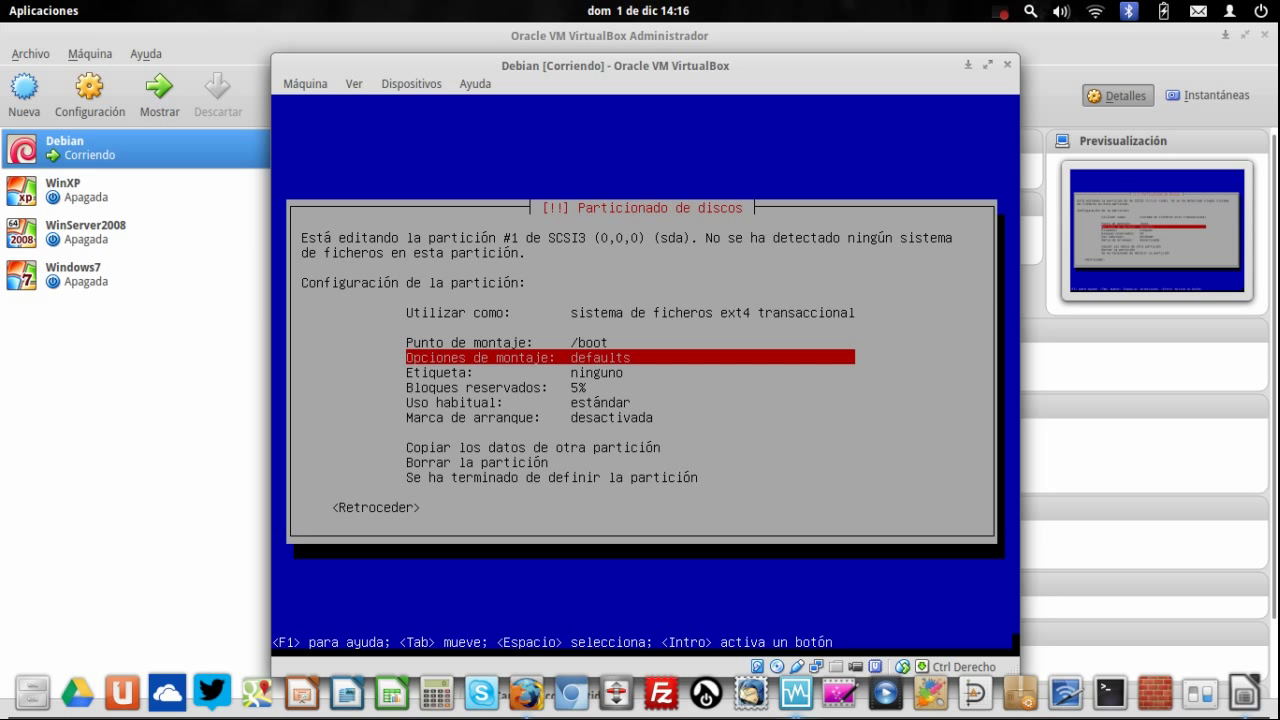
{"action": "key", "text": "Tab"}
{"action": "key", "text": "Tab"}
{"action": "key", "text": "Down"}
{"action": "key", "text": "Down"}
{"action": "key", "text": "Down"}
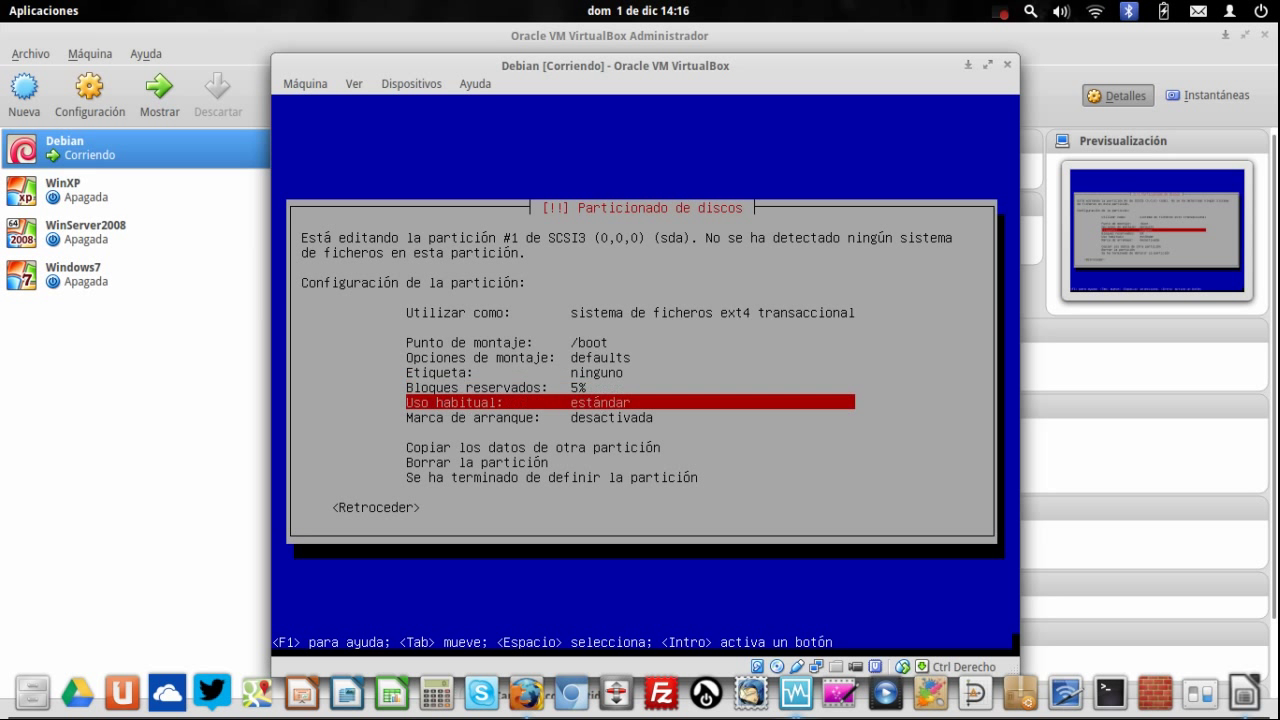
{"action": "key", "text": "Down"}
{"action": "key", "text": "Return"}
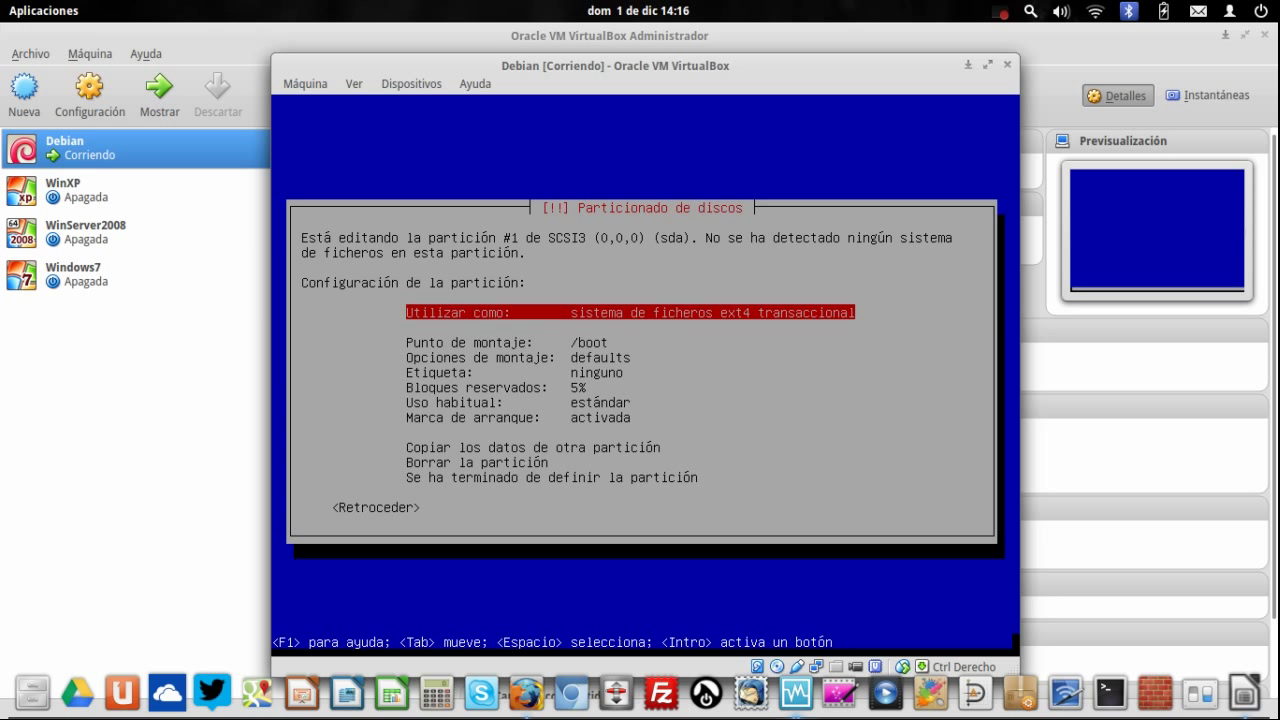
- Finish defining the /boot partition and return to the partition summary
{"action": "key", "text": "Down"}
{"action": "key", "text": "Down"}
{"action": "key", "text": "Down"}
{"action": "key", "text": "Down"}
{"action": "key", "text": "Down"}
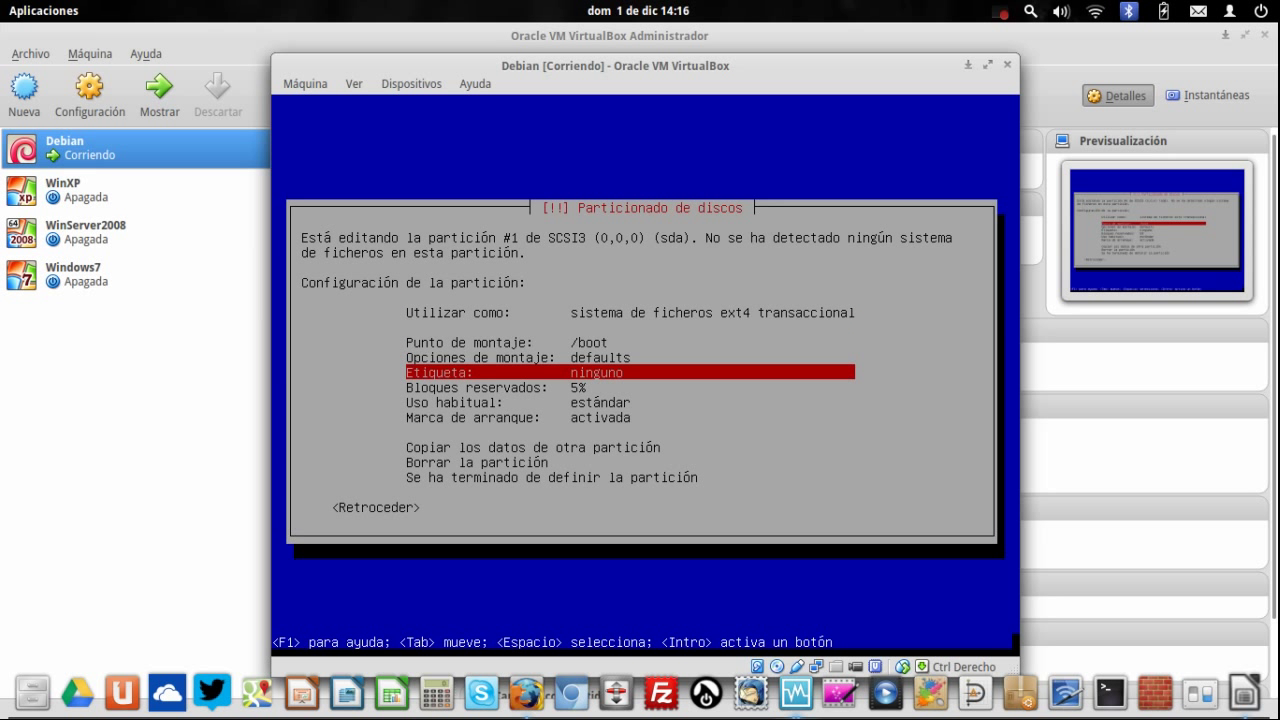
{"action": "key", "text": "Down"}
{"action": "key", "text": "Down"}
{"action": "key", "text": "Down"}
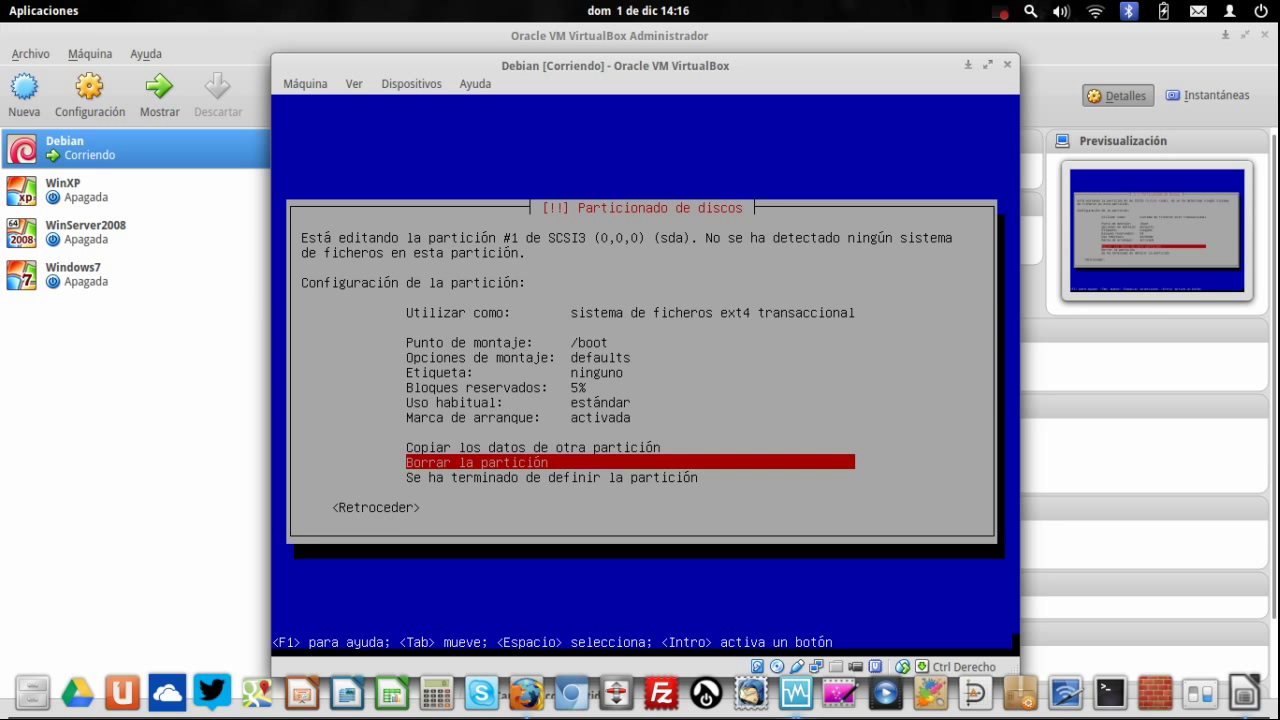
{"action": "key", "text": "Down"}
{"action": "key", "text": "Return"}
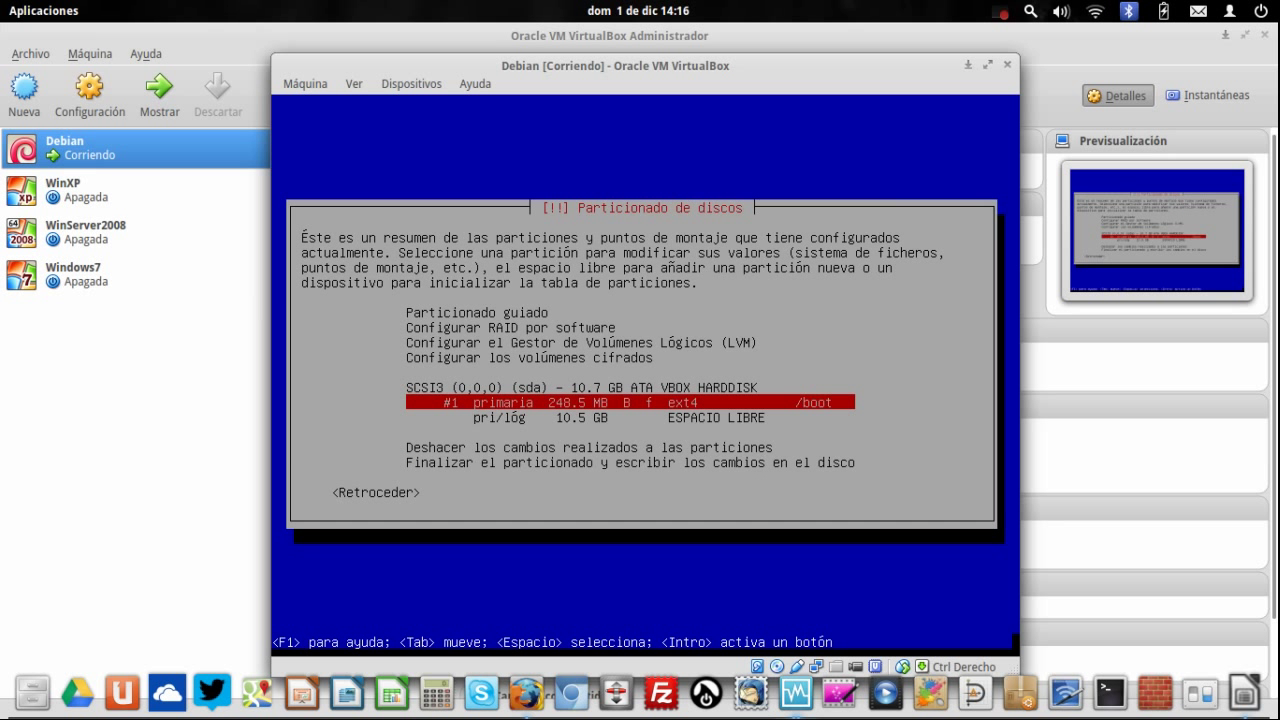
- Create a 2 GB primary partition at the beginning of the remaining free space
{"action": "key", "text": "Down"}
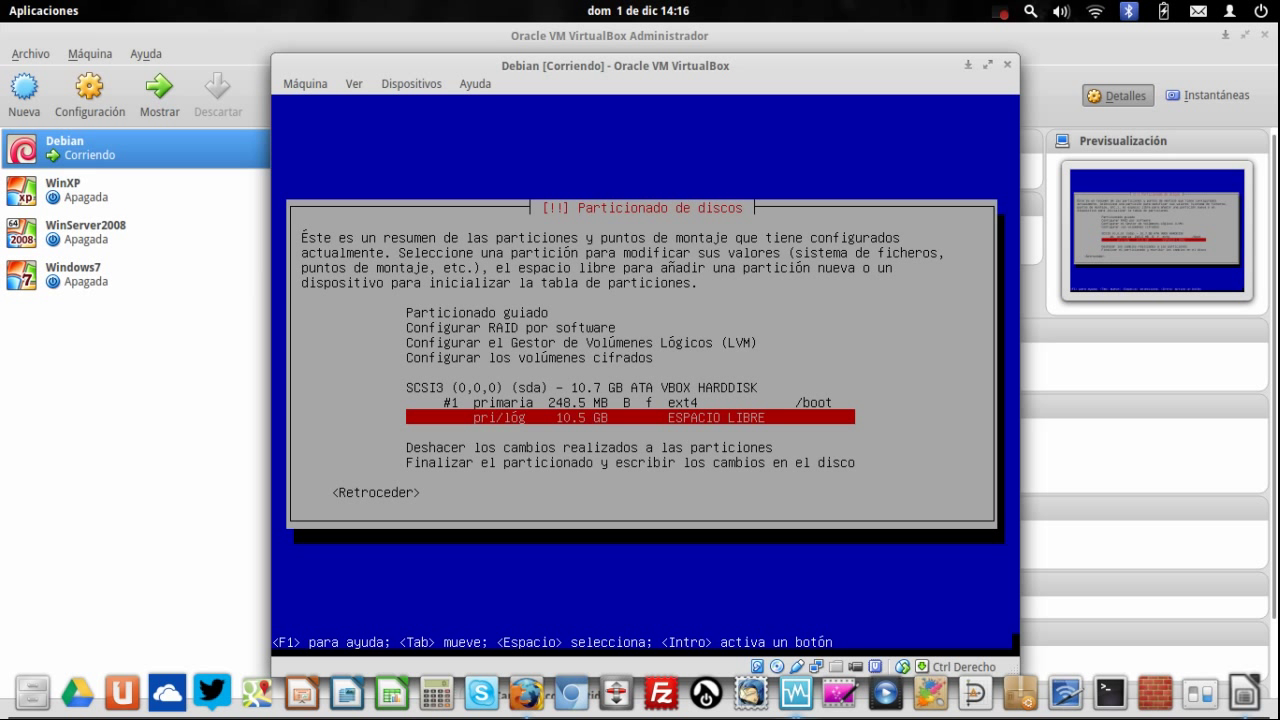
{"action": "key", "text": "Return"}
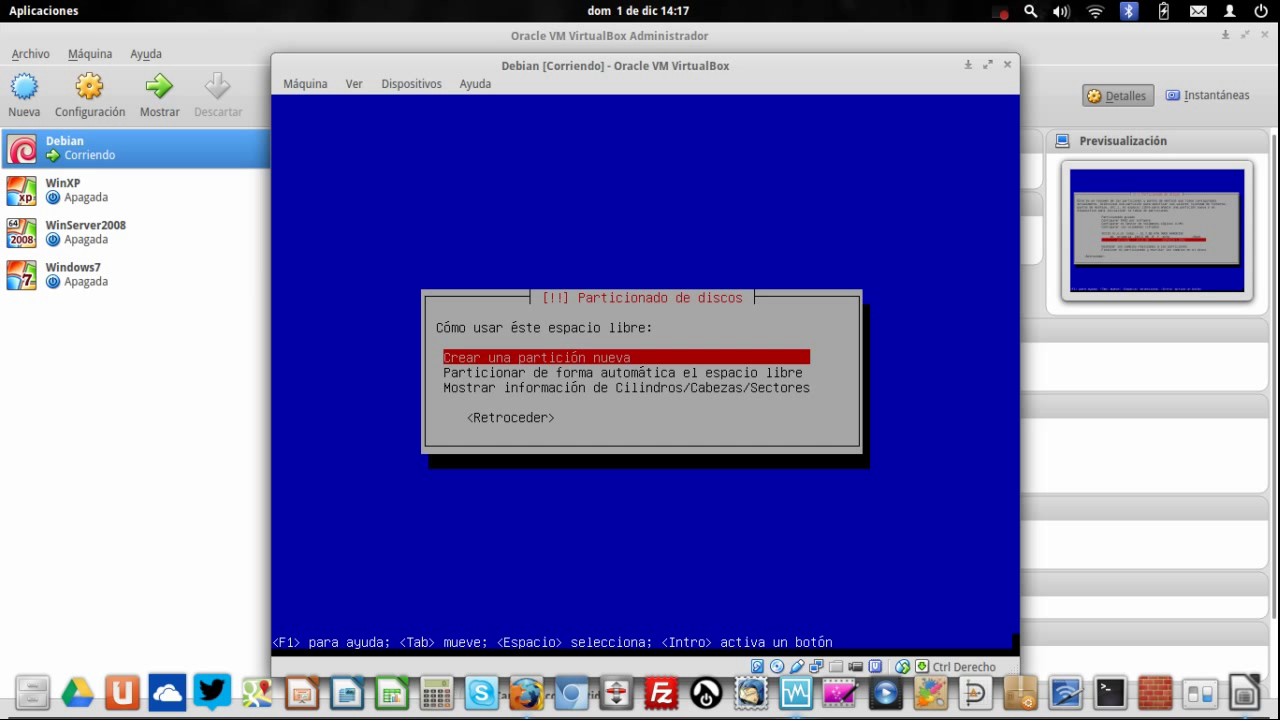
{"action": "key", "text": "Return"}
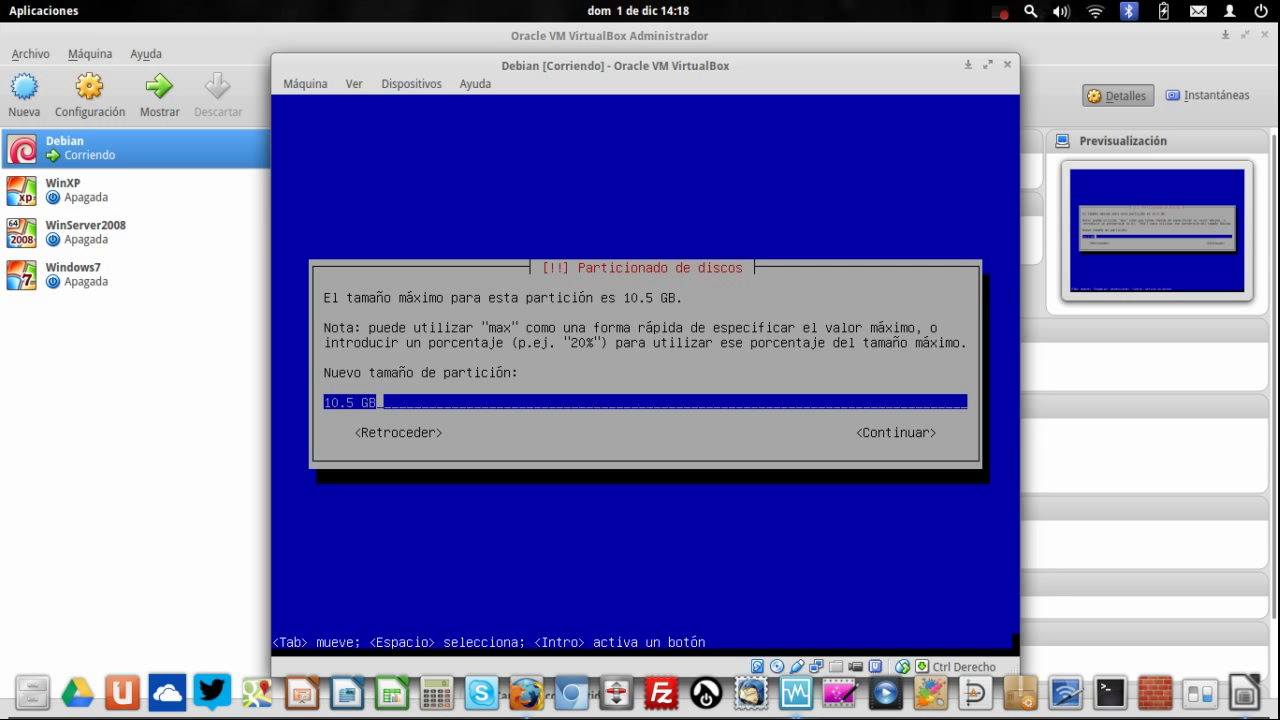
{"action": "key", "text": "Left"}
{"action": "key", "text": "Left"}
{"action": "key", "text": "Left"}
{"action": "key", "text": "BackSpace"}
{"action": "key", "text": "BackSpace"}
{"action": "key", "text": "BackSpace"}
{"action": "key", "text": "BackSpace"}
{"action": "type", "text": "2"}
{"action": "key", "text": "Tab"}
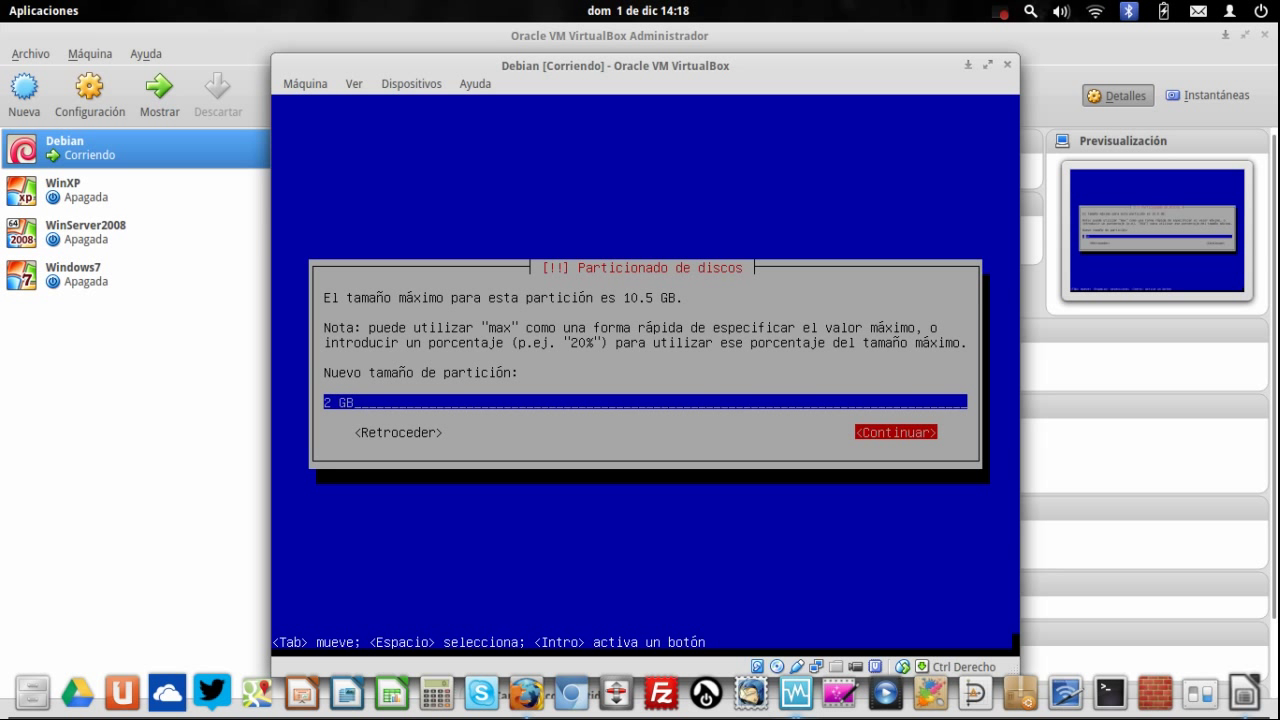
{"action": "key", "text": "Return"}
{"action": "key", "text": "Up"}
{"action": "key", "text": "Return"}
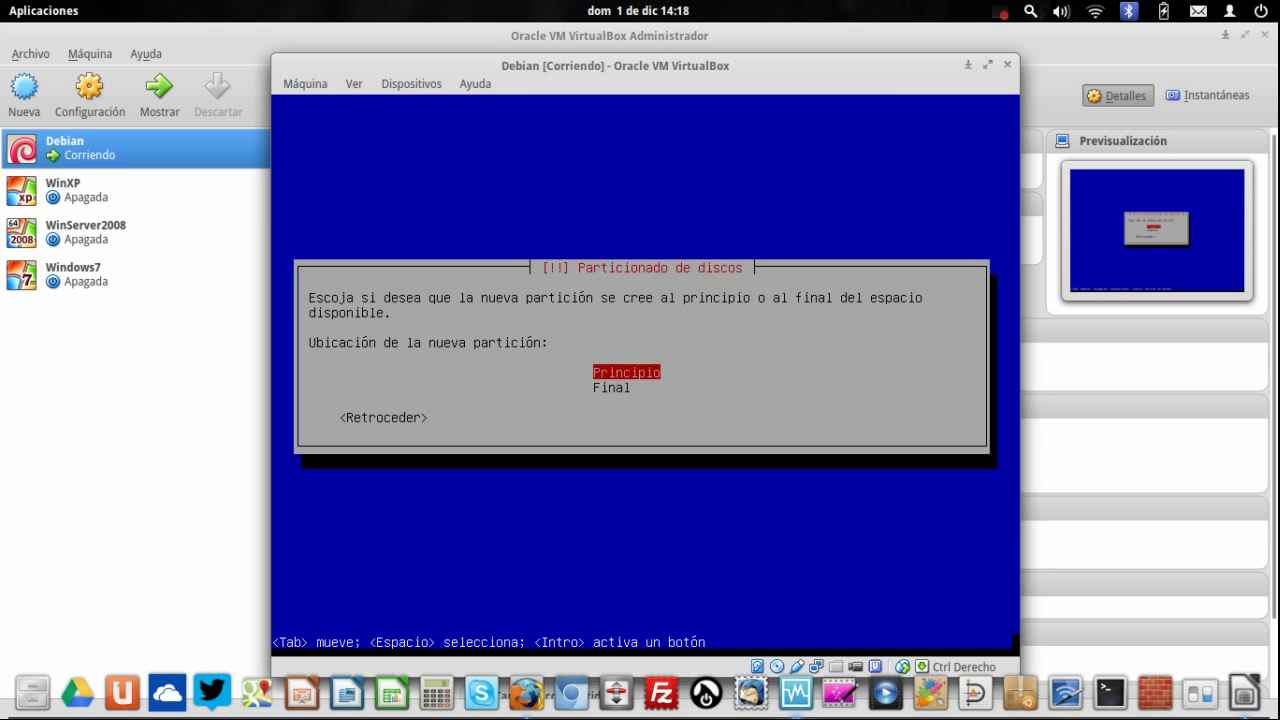
{"action": "key", "text": "Return"}
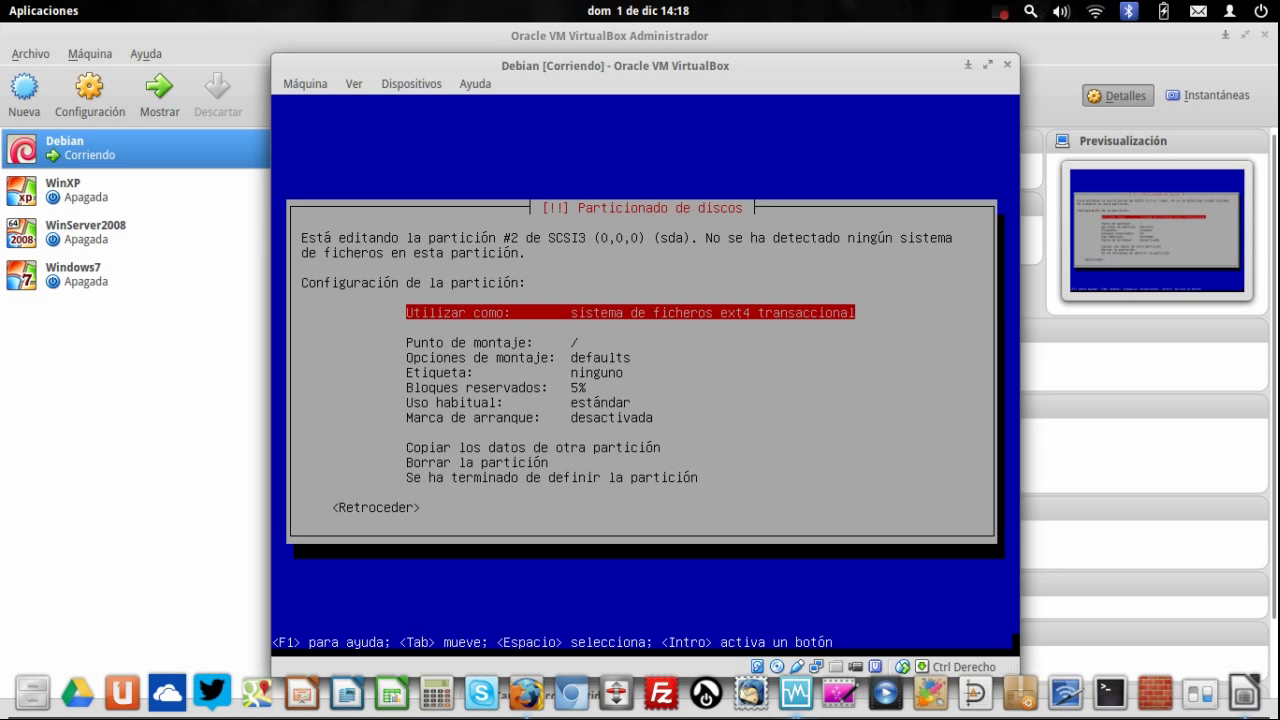
- Examine the mount points available for partition #2 and go back to the partition summary
{"action": "key", "text": "Down"}
{"action": "key", "text": "Return"}
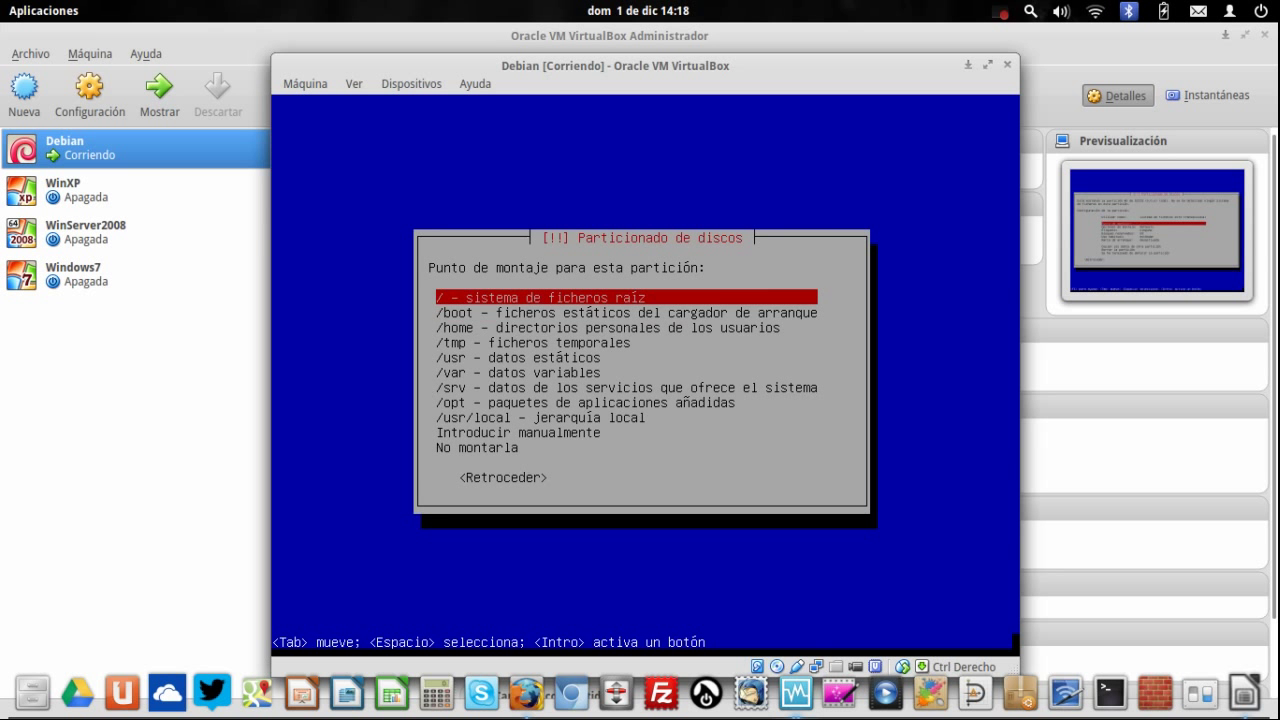
{"action": "key", "text": "Down"}
{"action": "key", "text": "Down"}
{"action": "key", "text": "Down"}
{"action": "key", "text": "Down"}
{"action": "key", "text": "Down"}
{"action": "key", "text": "Down"}
{"action": "key", "text": "Down"}
{"action": "key", "text": "Down"}
{"action": "key", "text": "Down"}
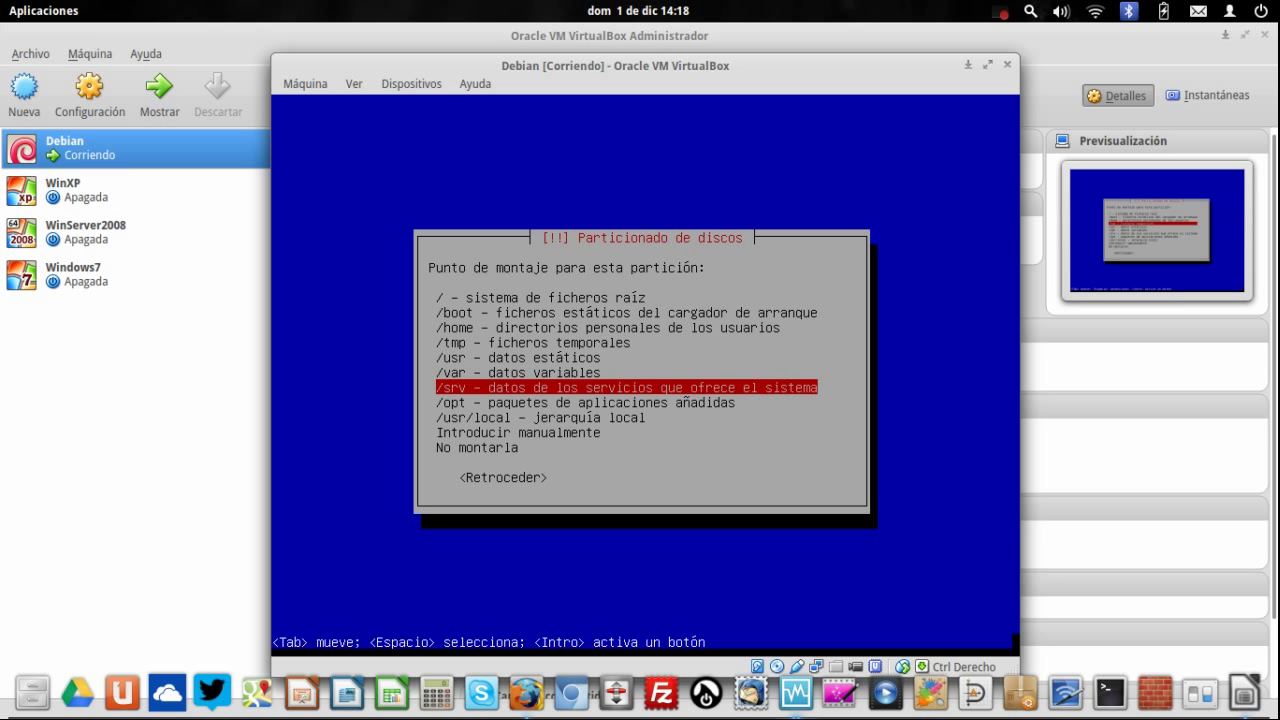
{"action": "key", "text": "Down"}
{"action": "key", "text": "Up"}
{"action": "key", "text": "Up"}
{"action": "key", "text": "Up"}
{"action": "key", "text": "Up"}
{"action": "key", "text": "Up"}
{"action": "key", "text": "Up"}
{"action": "key", "text": "Up"}
{"action": "key", "text": "Up"}
{"action": "key", "text": "Up"}
{"action": "key", "text": "Up"}
{"action": "key", "text": "Down"}
{"action": "key", "text": "Down"}
{"action": "key", "text": "Down"}
{"action": "key", "text": "Down"}
{"action": "key", "text": "Down"}
{"action": "key", "text": "Down"}
{"action": "key", "text": "Down"}
{"action": "key", "text": "Down"}
{"action": "key", "text": "Down"}
{"action": "key", "text": "Down"}
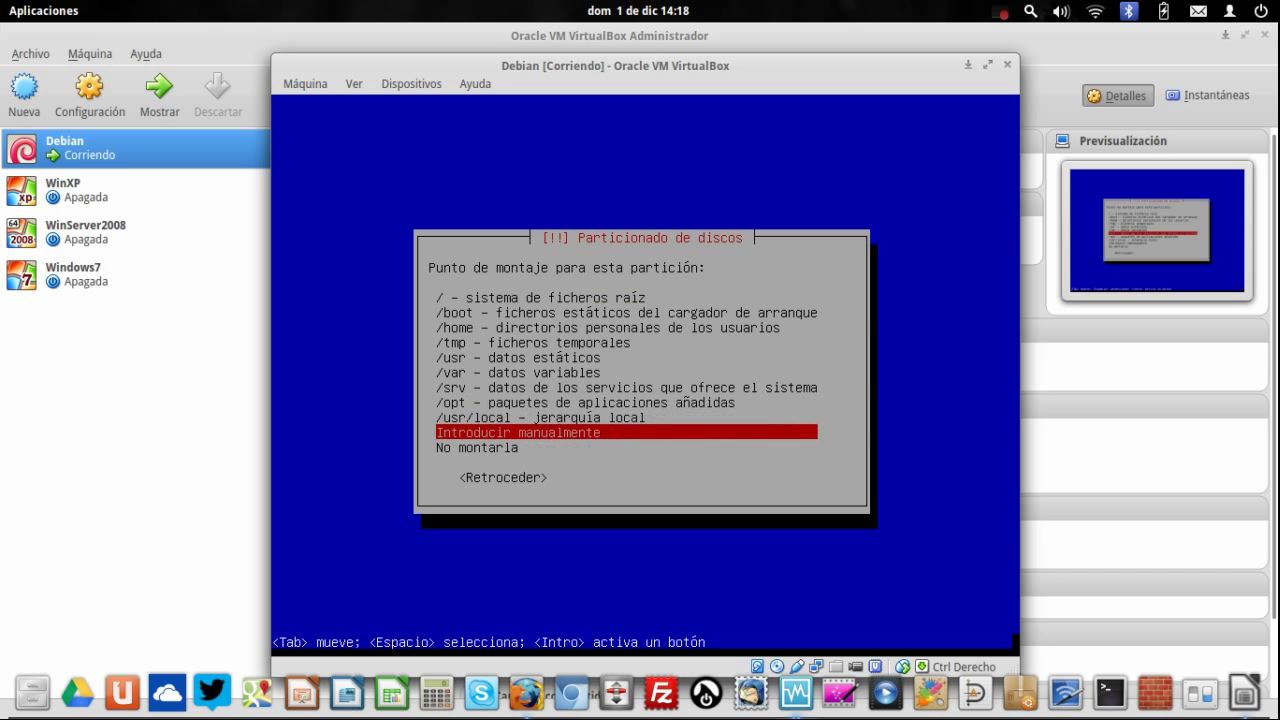
{"action": "key", "text": "Up"}
{"action": "key", "text": "Up"}
{"action": "key", "text": "Up"}
{"action": "key", "text": "Up"}
{"action": "key", "text": "Up"}
{"action": "key", "text": "Up"}
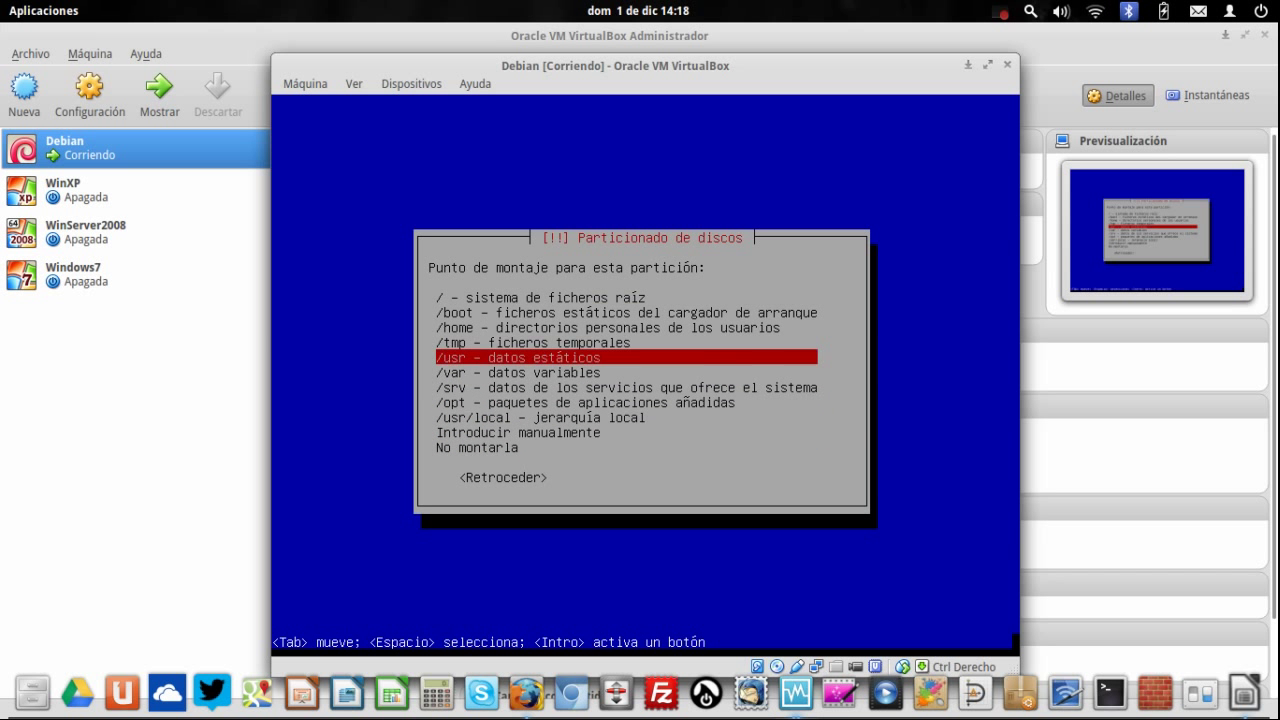
{"action": "key", "text": "Escape"}
{"action": "key", "text": "Escape"}
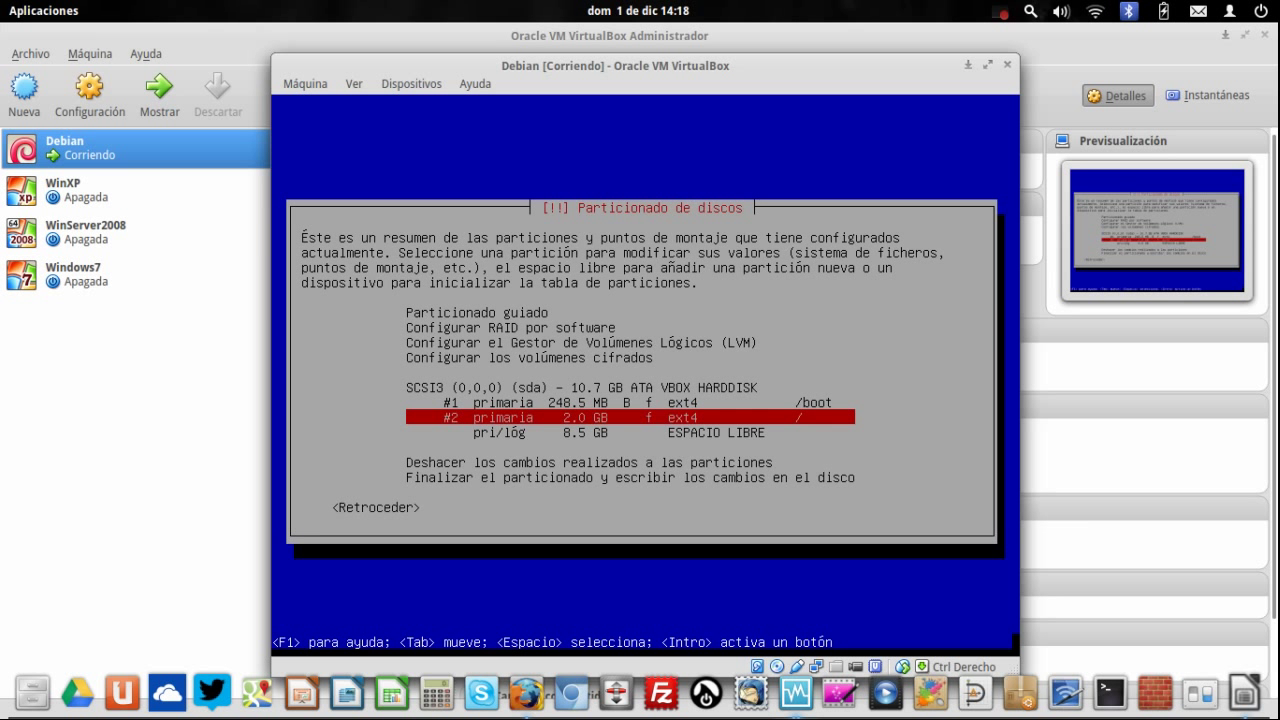
- Delete the 2 GB primary partition #2 from the disk
{"action": "key", "text": "Return"}
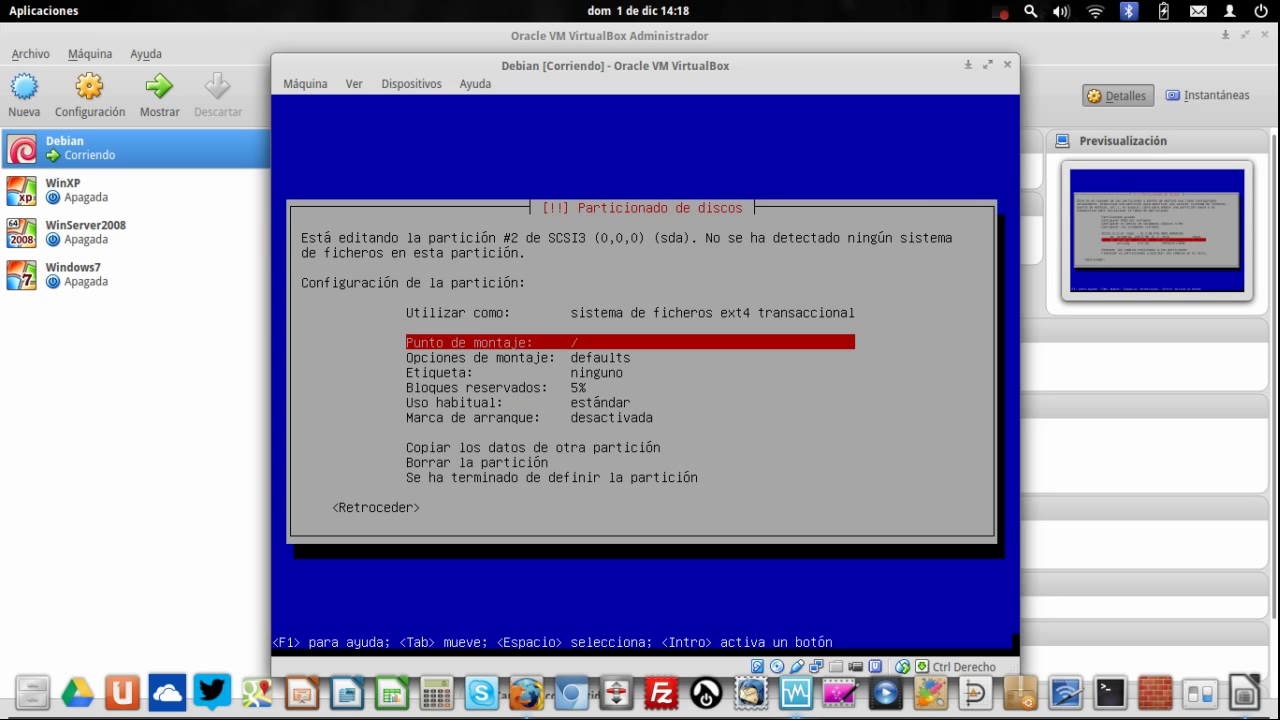
{"action": "key", "text": "Down"}
{"action": "key", "text": "Down"}
{"action": "key", "text": "Down"}
{"action": "key", "text": "Down"}
{"action": "key", "text": "Down"}
{"action": "key", "text": "Down"}
{"action": "key", "text": "Down"}
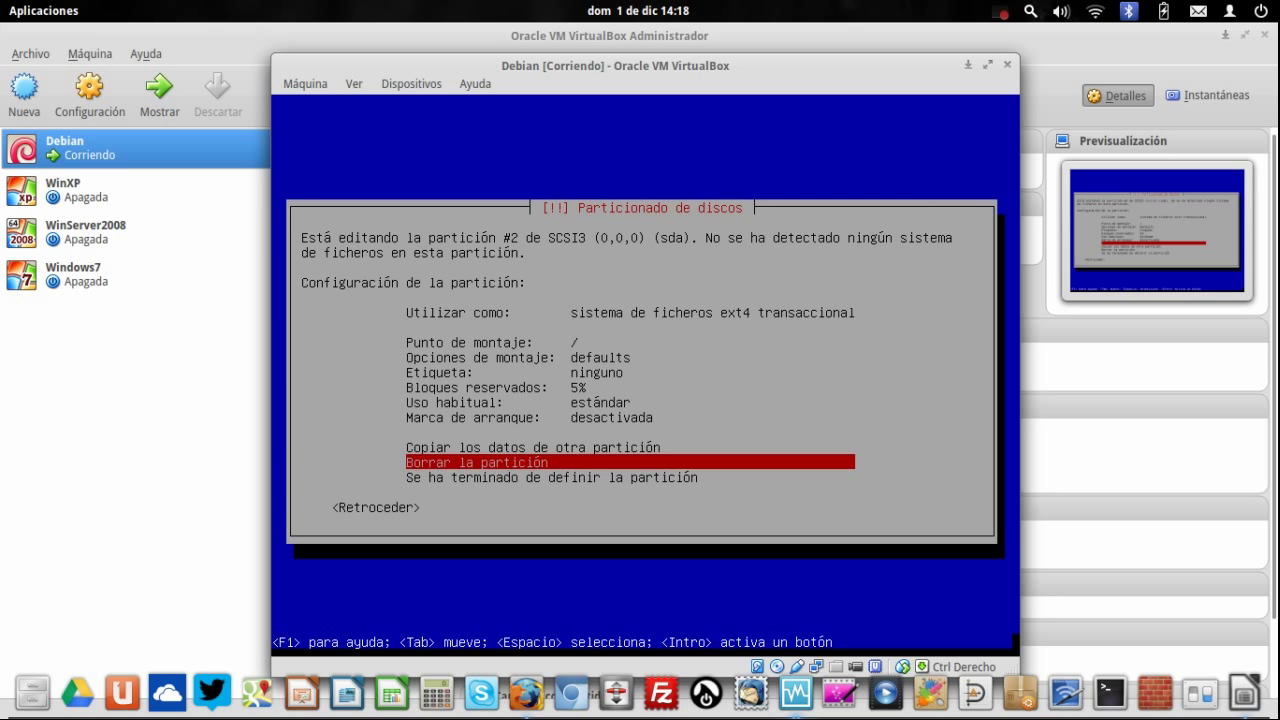
{"action": "key", "text": "Return"}
{"action": "key", "text": "Down"}
{"action": "key", "text": "Down"}
{"action": "key", "text": "Down"}
{"action": "key", "text": "Down"}
{"action": "key", "text": "Down"}
{"action": "key", "text": "Down"}
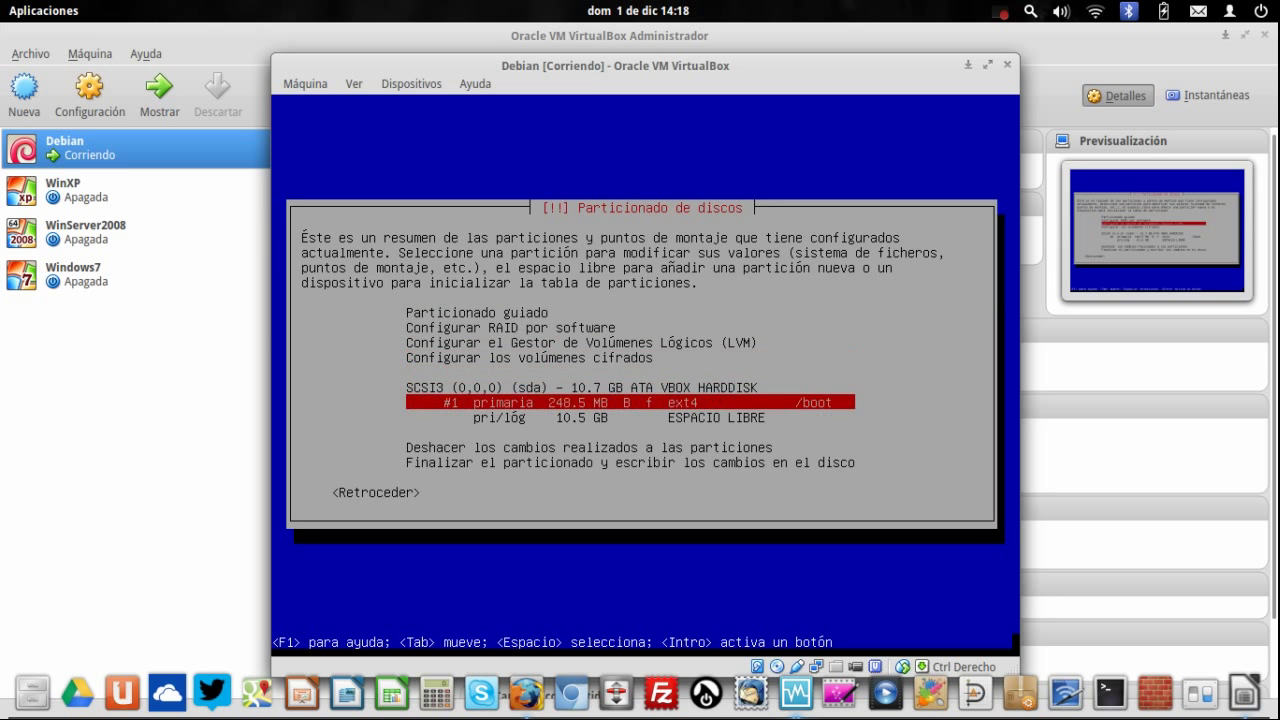
- Create a 5 GB primary partition at the beginning of the free space after /boot
{"action": "key", "text": "Return"}
{"action": "key", "text": "Return"}
{"action": "key", "text": "Left"}
{"action": "key", "text": "Left"}
{"action": "key", "text": "BackSpace"}
{"action": "key", "text": "BackSpace"}
{"action": "key", "text": "BackSpace"}
{"action": "key", "text": "BackSpace"}
{"action": "key", "text": "BackSpace"}
{"action": "type", "text": "5"}
{"action": "key", "text": "Tab"}
{"action": "key", "text": "Tab"}
{"action": "key", "text": "Tab"}
{"action": "key", "text": "Tab"}
{"action": "key", "text": "Return"}
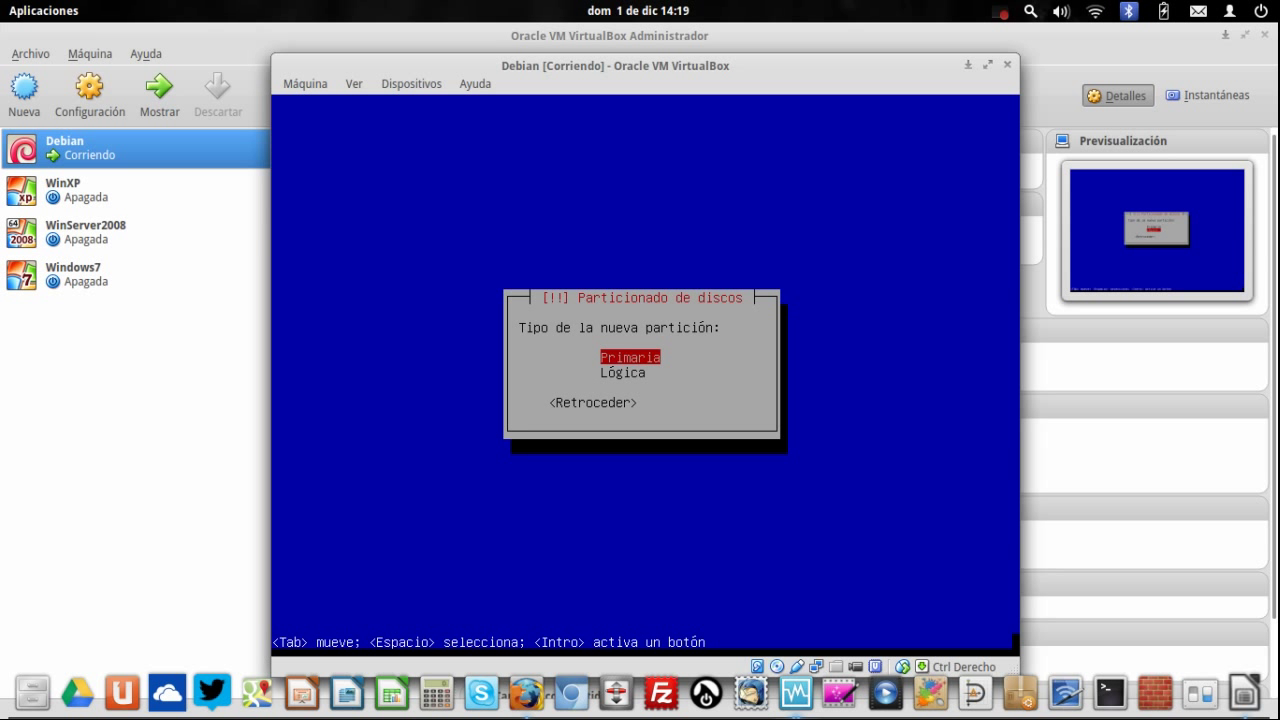
{"action": "key", "text": "Return"}
{"action": "key", "text": "Return"}
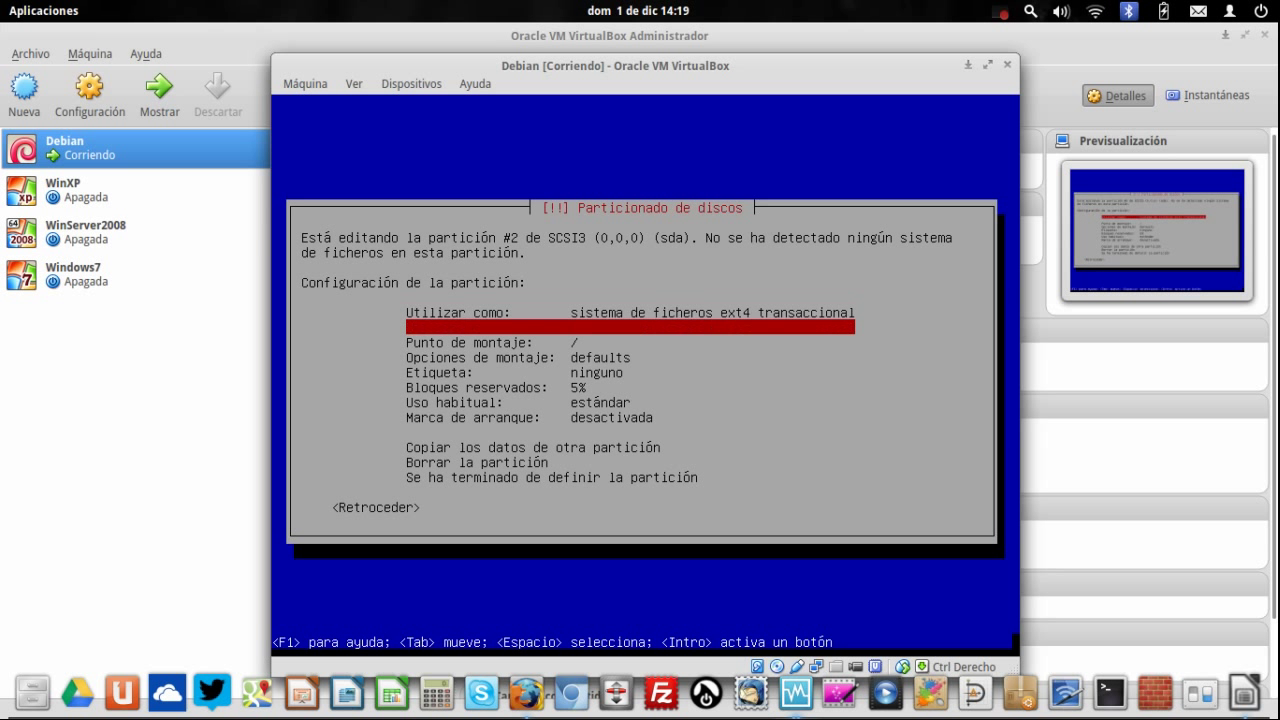
- Finish defining partition #2 with the default ext4 file system and / mount point, returning to the partition summary
{"action": "key", "text": "Down"}
{"action": "key", "text": "Down"}
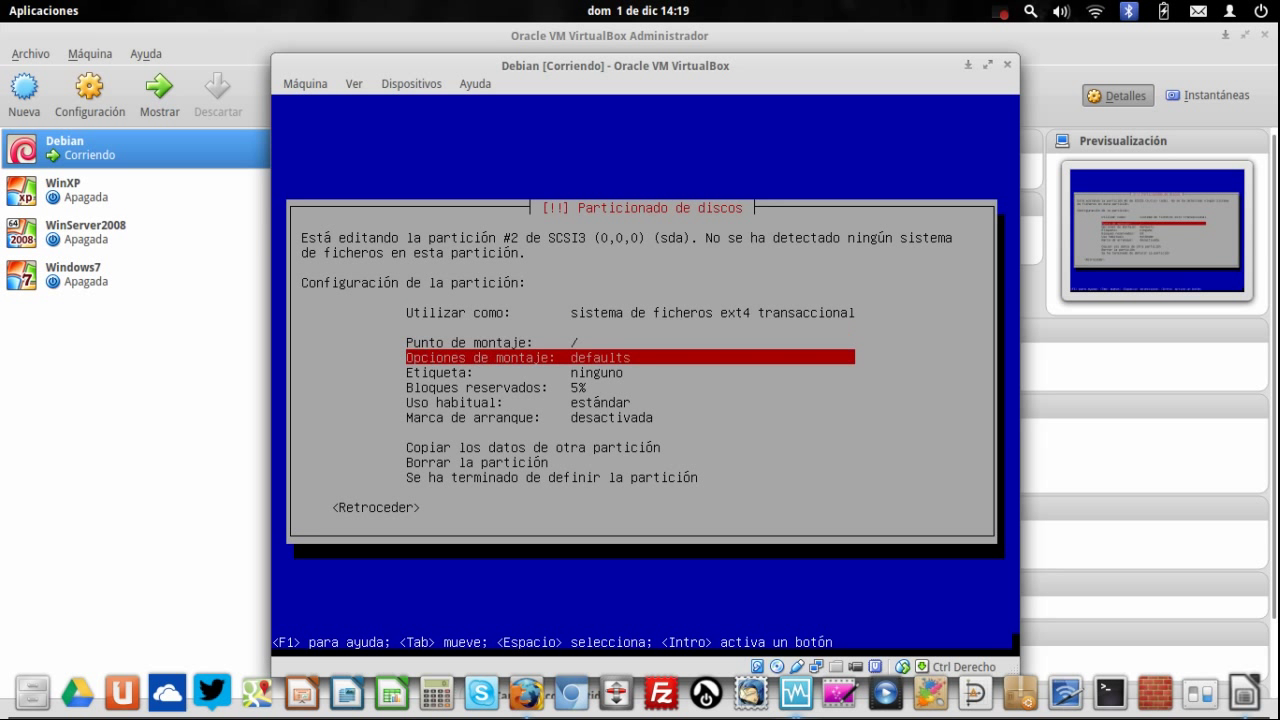
{"action": "key", "text": "Down"}
{"action": "key", "text": "Down"}
{"action": "key", "text": "Down"}
{"action": "key", "text": "Down"}
{"action": "key", "text": "Down"}
{"action": "key", "text": "Down"}
{"action": "key", "text": "Return"}
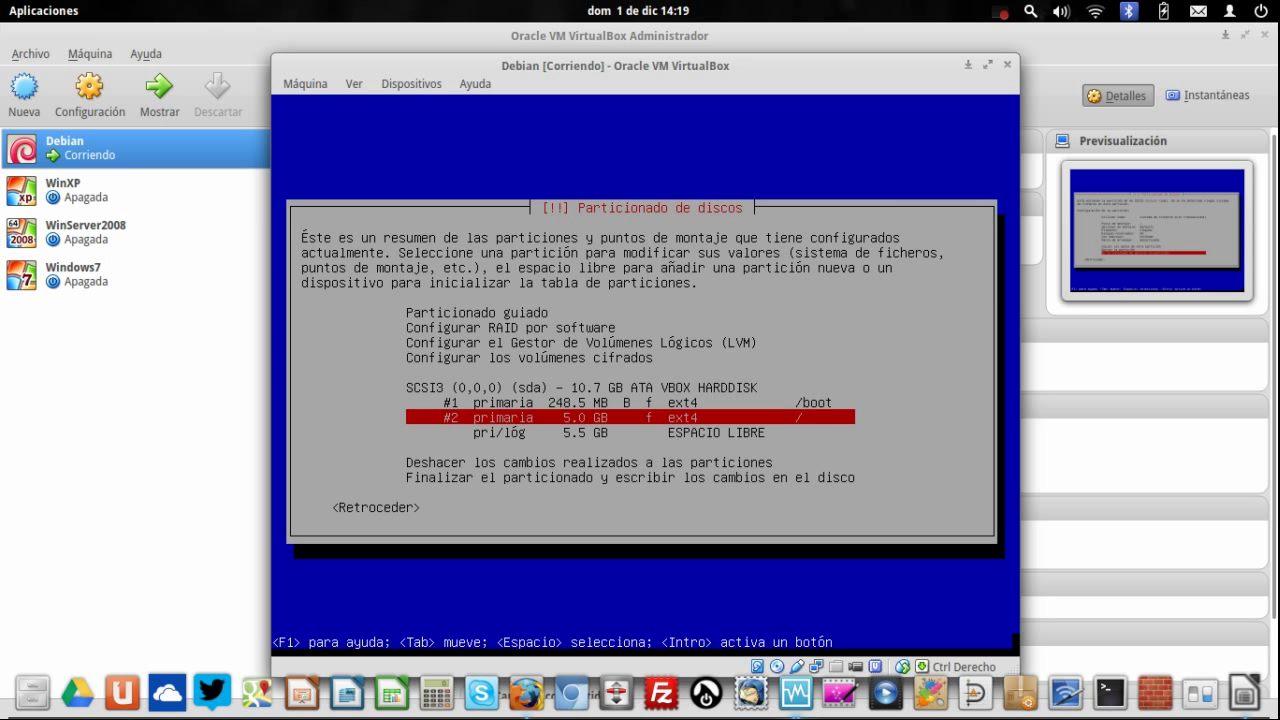
- Create a primary partition that uses all of the remaining 5.5 GB of free space
{"action": "key", "text": "Down"}
{"action": "key", "text": "Return"}
{"action": "key", "text": "Return"}
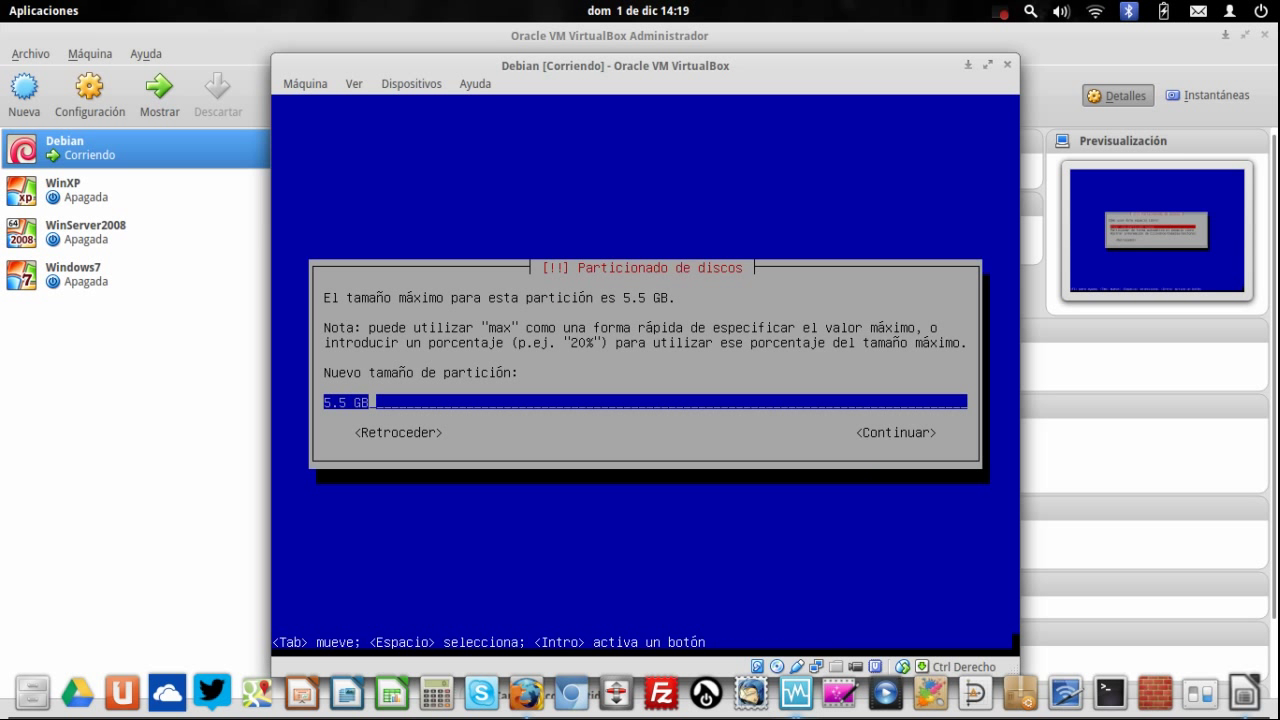
{"action": "key", "text": "Return"}
{"action": "key", "text": "Up"}
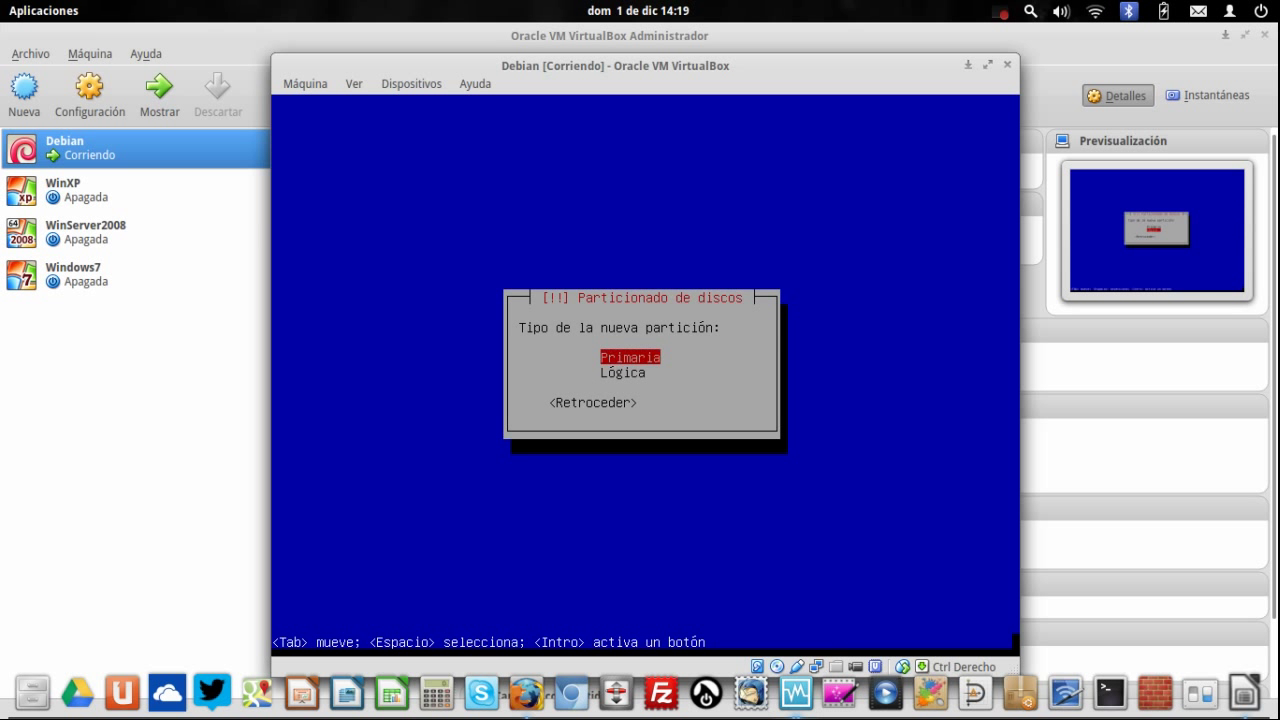
{"action": "key", "text": "Return"}
{"action": "key", "text": "Down"}
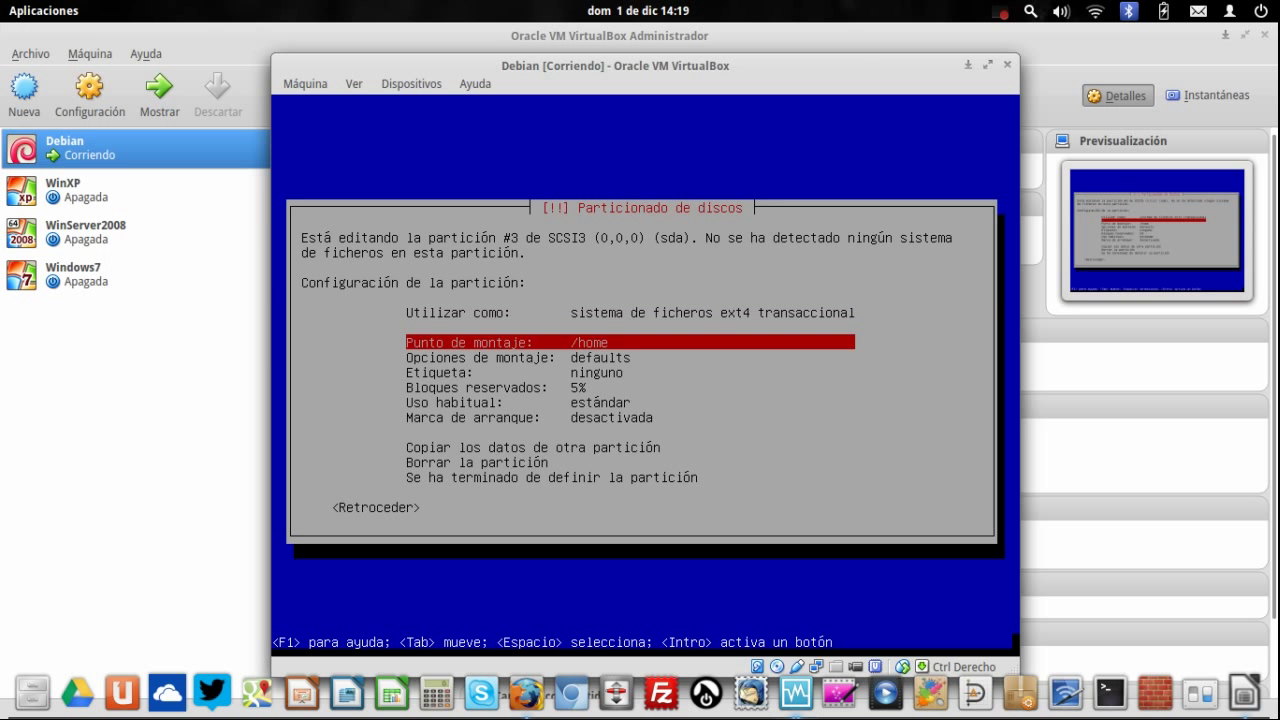
- Finish defining partition #3 with its default ext4 and /home settings, returning to the partition summary
{"action": "key", "text": "Down"}
{"action": "key", "text": "Down"}
{"action": "key", "text": "Down"}
{"action": "key", "text": "Down"}
{"action": "key", "text": "Down"}
{"action": "key", "text": "Down"}
{"action": "key", "text": "Down"}
{"action": "key", "text": "Down"}
{"action": "key", "text": "Down"}
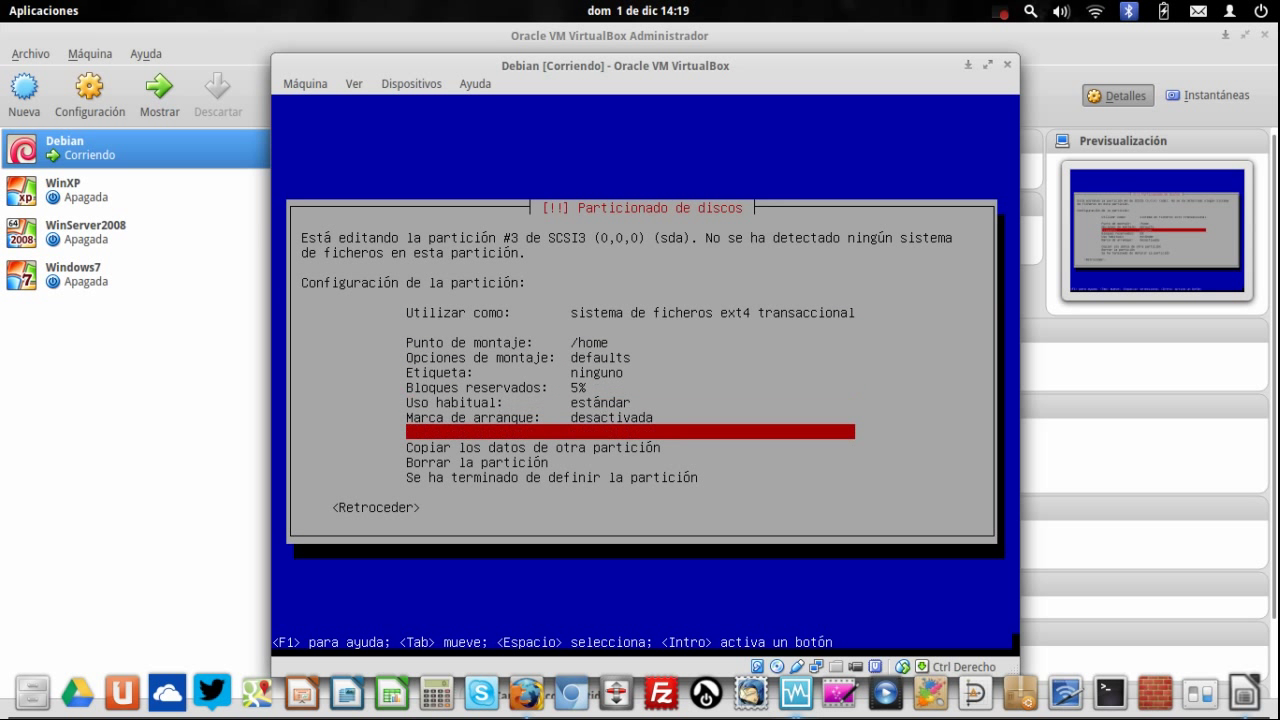
{"action": "key", "text": "Return"}
- Review the /boot, / and /home entries in the partition summary
{"action": "key", "text": "Up"}
{"action": "key", "text": "Up"}
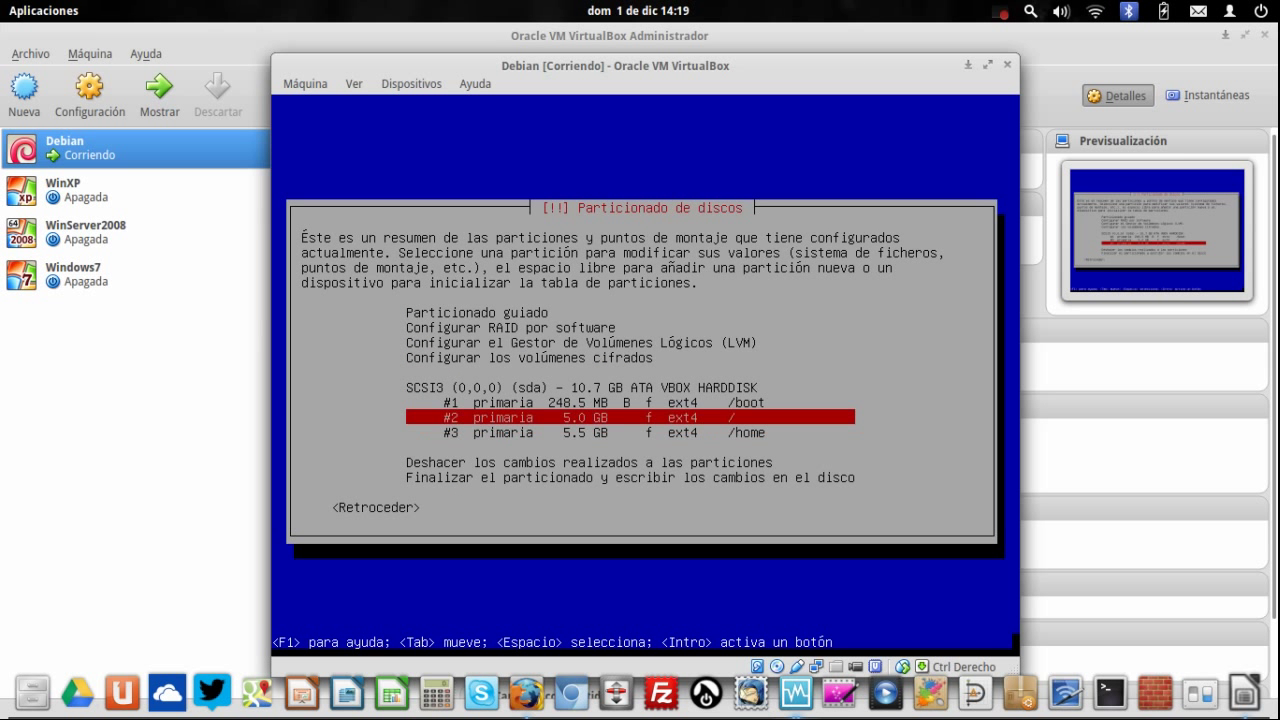
{"action": "key", "text": "Down"}
{"action": "key", "text": "Down"}
{"action": "key", "text": "Up"}
{"action": "key", "text": "Up"}
{"action": "key", "text": "Down"}
{"action": "key", "text": "Down"}
{"action": "key", "text": "Up"}
{"action": "key", "text": "Up"}
- Finalize the partitioning without a swap partition and write the changes to the disk
{"action": "key", "text": "Down"}
{"action": "key", "text": "Down"}
{"action": "key", "text": "Down"}
{"action": "key", "text": "Down"}
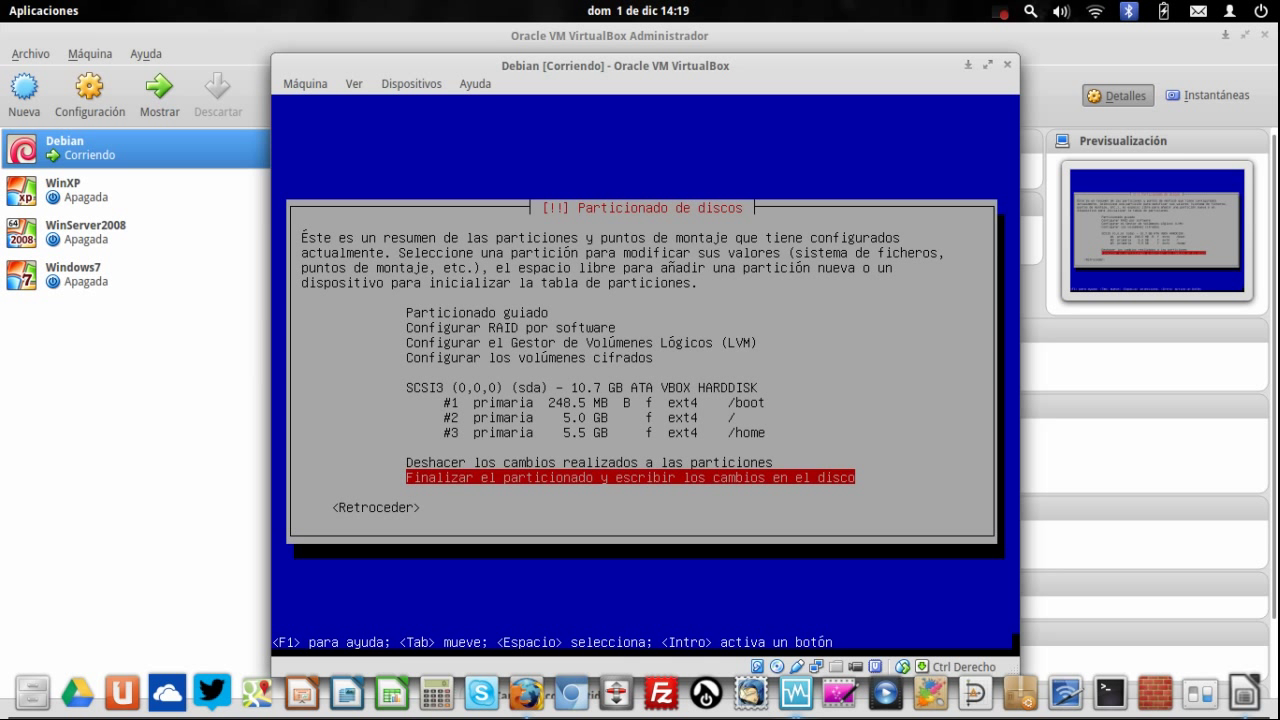
{"action": "key", "text": "Return"}
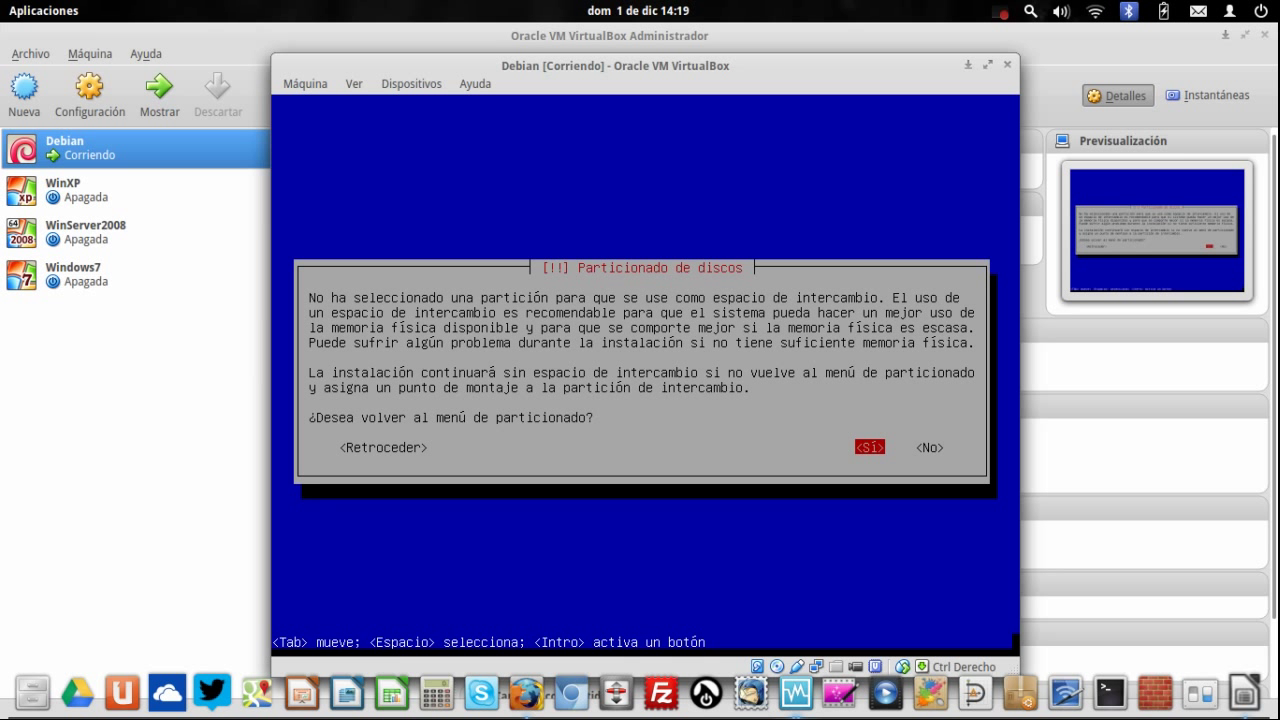
{"action": "key", "text": "Tab"}
{"action": "key", "text": "Return"}
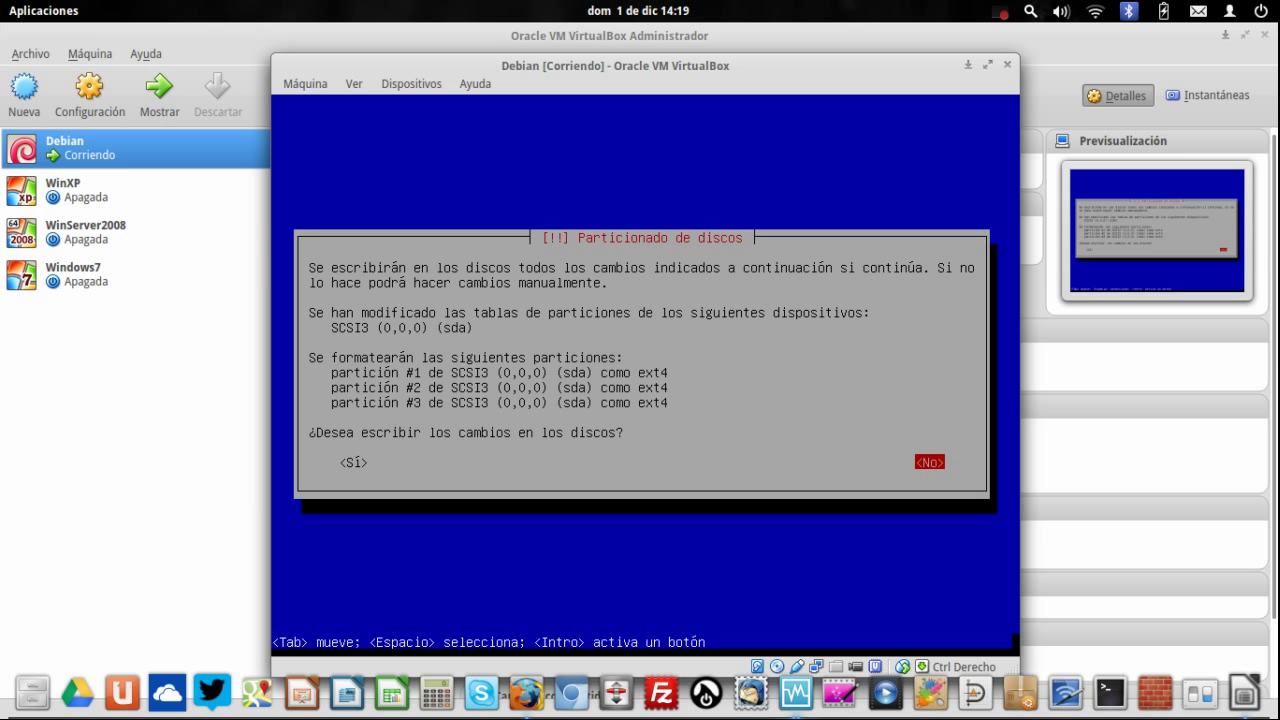
{"action": "key", "text": "Tab"}
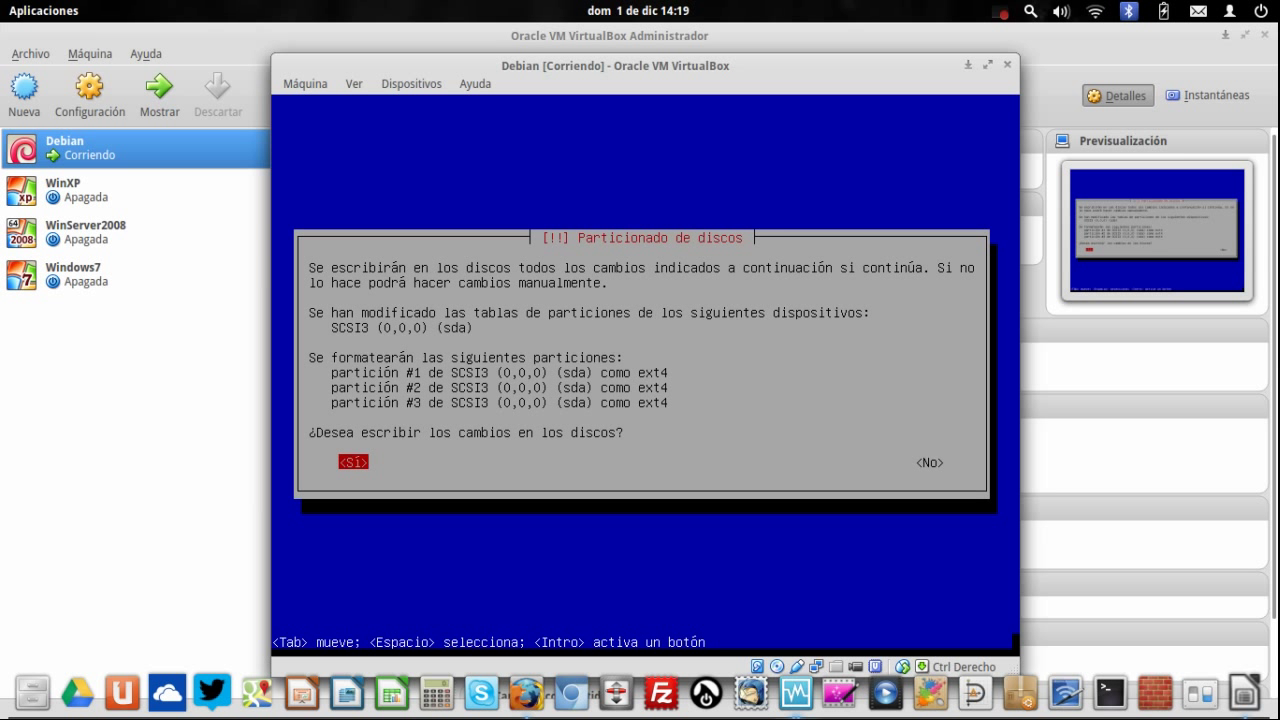
{"action": "key", "text": "Return"}
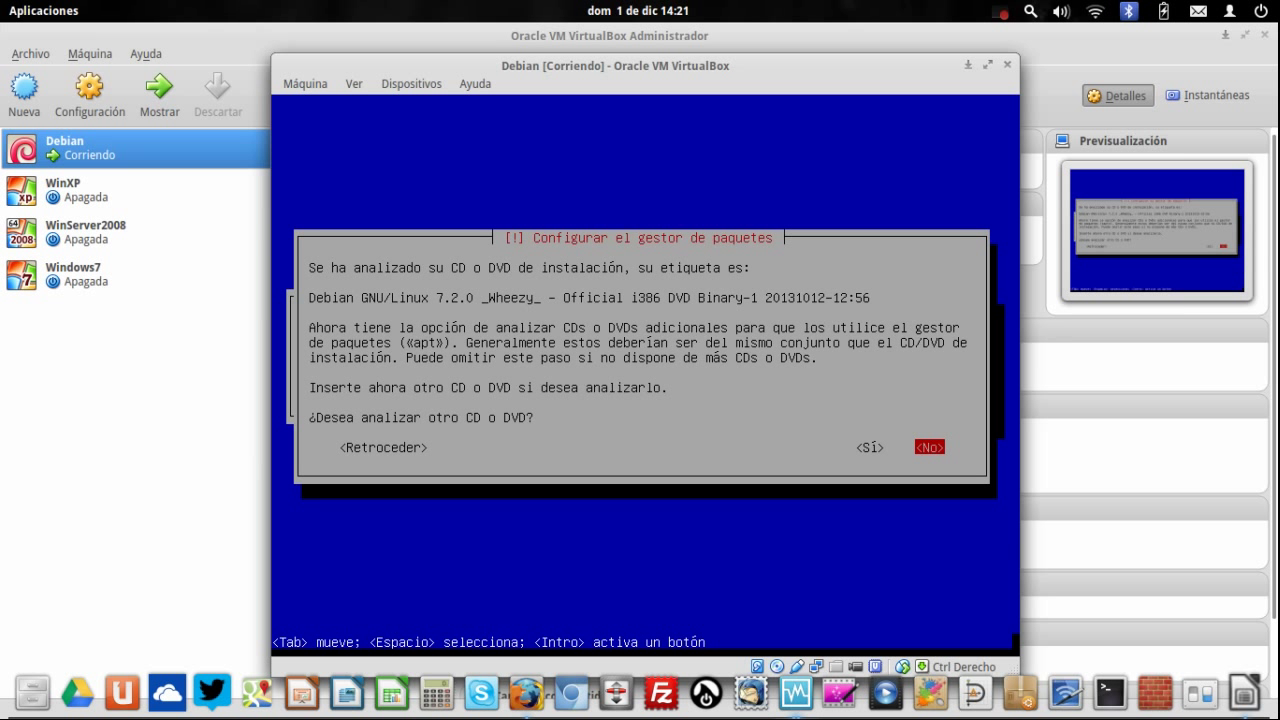
- Decline scanning another CD or DVD and choose to use a network mirror for packages
{"action": "key", "text": "Return"}
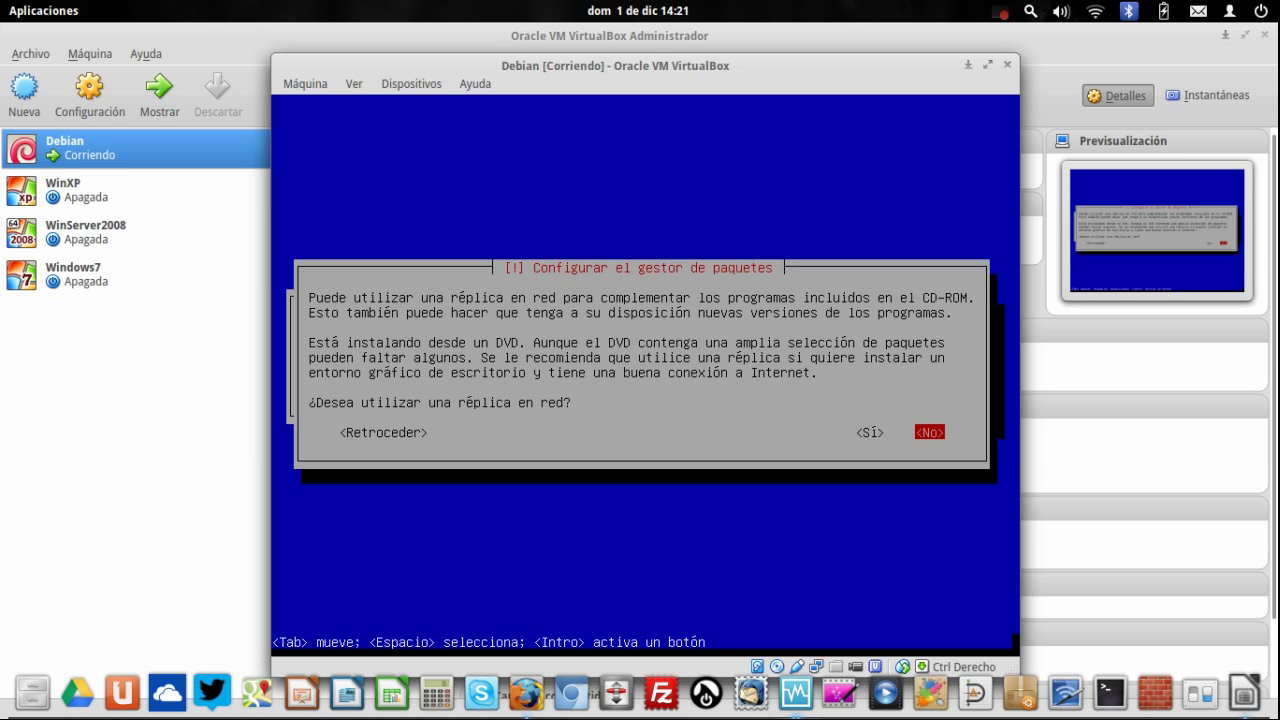
{"action": "key", "text": "Left"}
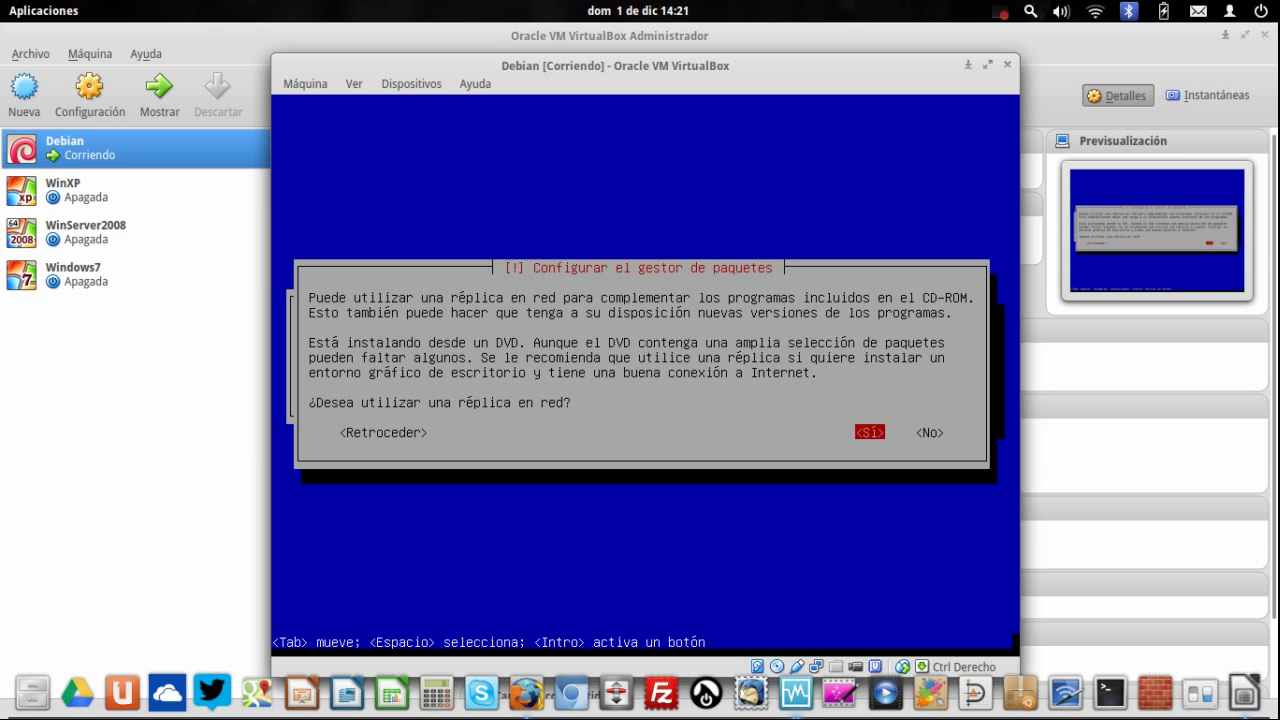
{"action": "key", "text": "Return"}
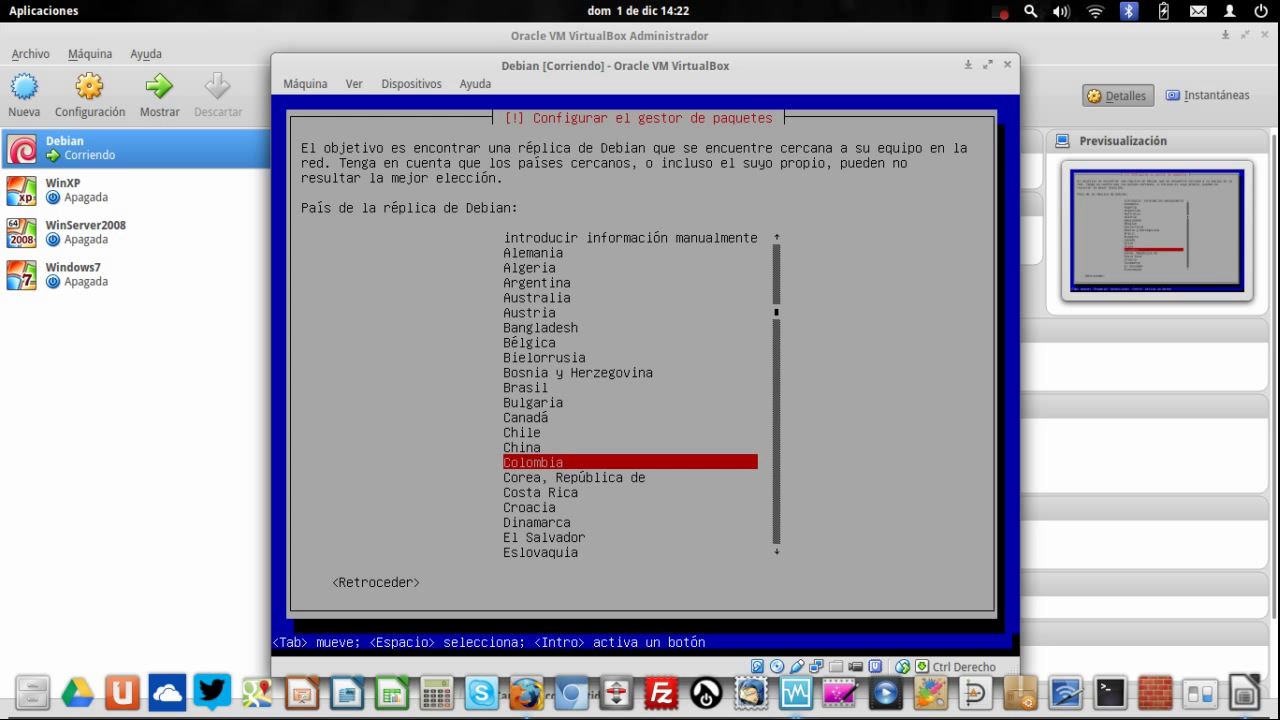
- Choose Estados Unidos as the country of the Debian mirror
{"action": "key", "text": "Up"}
{"action": "key", "text": "Up"}
{"action": "key", "text": "Up"}
{"action": "key", "text": "Up"}
{"action": "key", "text": "Up"}
{"action": "key", "text": "Up"}
{"action": "key", "text": "Up"}
{"action": "key", "text": "Up"}
{"action": "key", "text": "Up"}
{"action": "key", "text": "Up"}
{"action": "key", "text": "Up"}
{"action": "key", "text": "Up"}
{"action": "key", "text": "Up"}
{"action": "key", "text": "Up"}
{"action": "key", "text": "Up"}
{"action": "key", "text": "Down"}
{"action": "key", "text": "Down"}
{"action": "key", "text": "Down"}
{"action": "key", "text": "Down"}
{"action": "key", "text": "Down"}
{"action": "key", "text": "Down"}
{"action": "key", "text": "Down"}
{"action": "key", "text": "Down"}
{"action": "key", "text": "Down"}
{"action": "key", "text": "Down"}
{"action": "key", "text": "Down"}
{"action": "key", "text": "Down"}
{"action": "key", "text": "Down"}
{"action": "key", "text": "Down"}
{"action": "key", "text": "Down"}
{"action": "key", "text": "Down"}
{"action": "key", "text": "Down"}
{"action": "key", "text": "Down"}
{"action": "key", "text": "Down"}
{"action": "key", "text": "Down"}
{"action": "key", "text": "Down"}
{"action": "key", "text": "Down"}
{"action": "key", "text": "Down"}
{"action": "key", "text": "Down"}
{"action": "key", "text": "Down"}
{"action": "key", "text": "Down"}
{"action": "key", "text": "Down"}
{"action": "key", "text": "Down"}
{"action": "key", "text": "Down"}
{"action": "key", "text": "Down"}
{"action": "key", "text": "Down"}
{"action": "key", "text": "Down"}
{"action": "key", "text": "Down"}
{"action": "key", "text": "Down"}
{"action": "key", "text": "Down"}
{"action": "key", "text": "Down"}
{"action": "key", "text": "Down"}
{"action": "key", "text": "Up"}
{"action": "key", "text": "Up"}
{"action": "key", "text": "Up"}
{"action": "key", "text": "Up"}
{"action": "key", "text": "Up"}
{"action": "key", "text": "Up"}
{"action": "key", "text": "Up"}
{"action": "key", "text": "Up"}
{"action": "key", "text": "Up"}
{"action": "key", "text": "Up"}
{"action": "key", "text": "Up"}
{"action": "key", "text": "Up"}
{"action": "key", "text": "Up"}
{"action": "key", "text": "Up"}
{"action": "key", "text": "Up"}
{"action": "key", "text": "Up"}
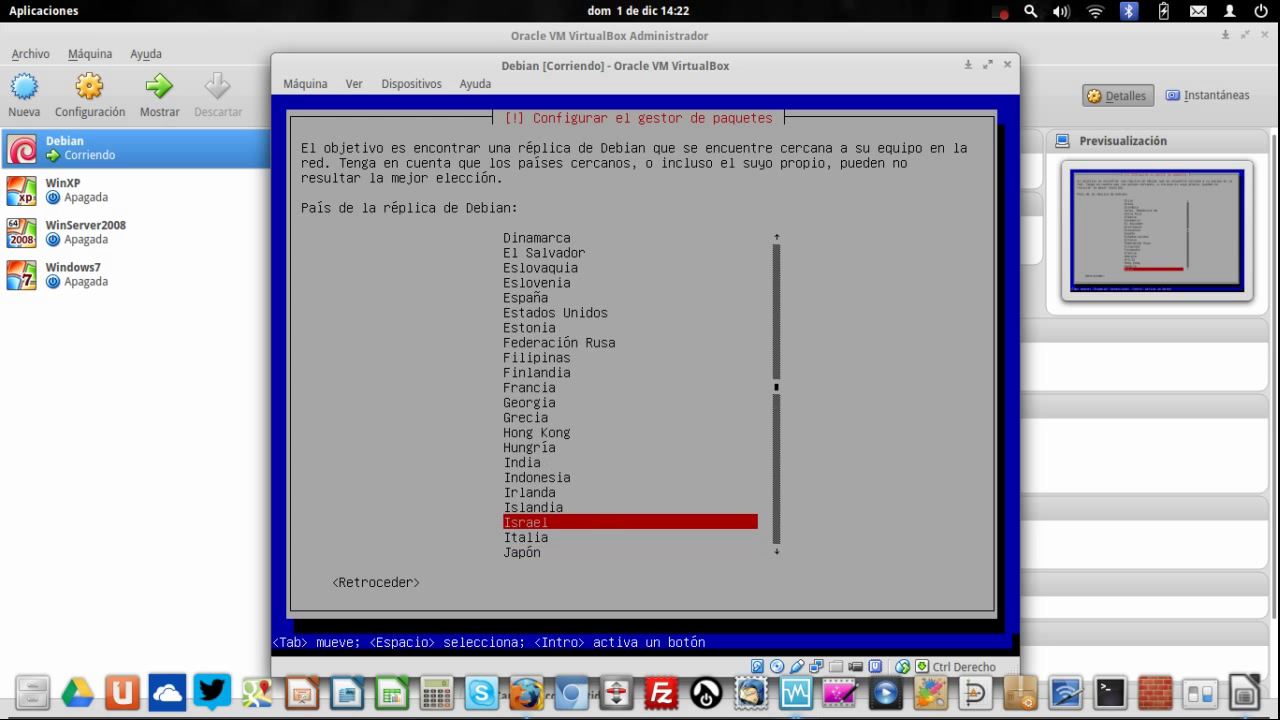
{"action": "key", "text": "Return"}
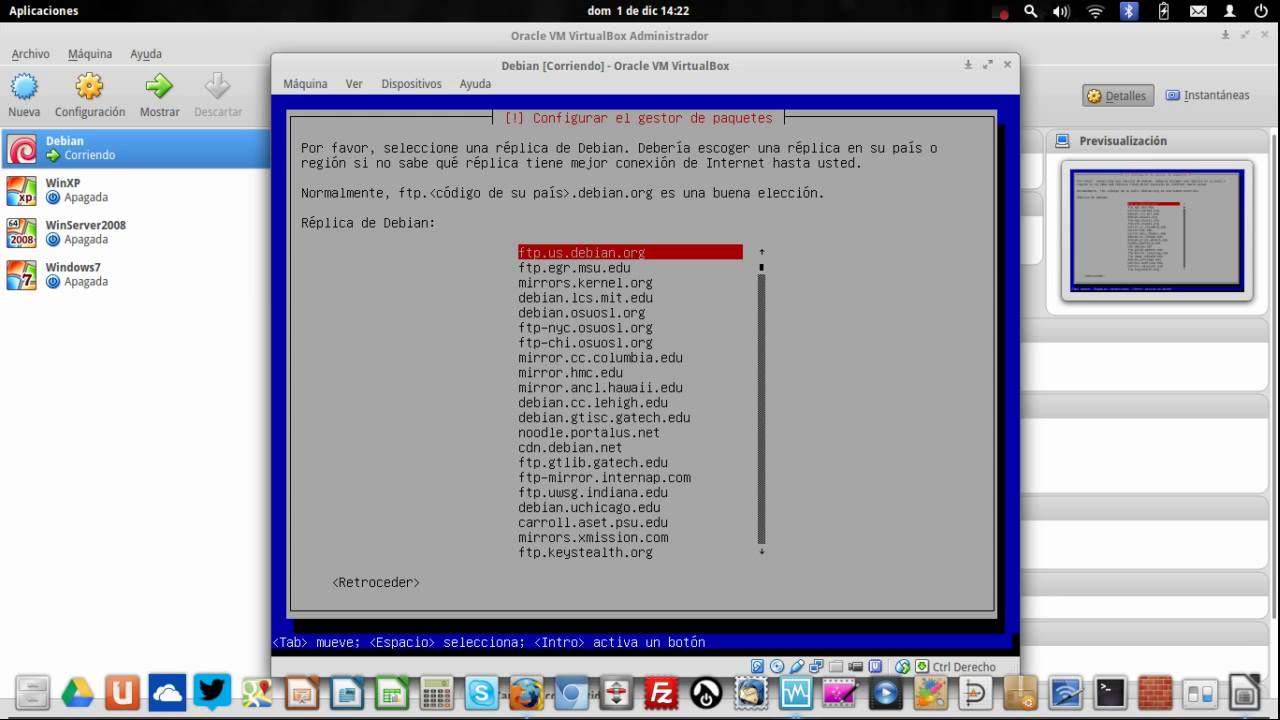
- Select the ftp.us.debian.org mirror and continue with the HTTP proxy left blank
{"action": "key", "text": "Return"}
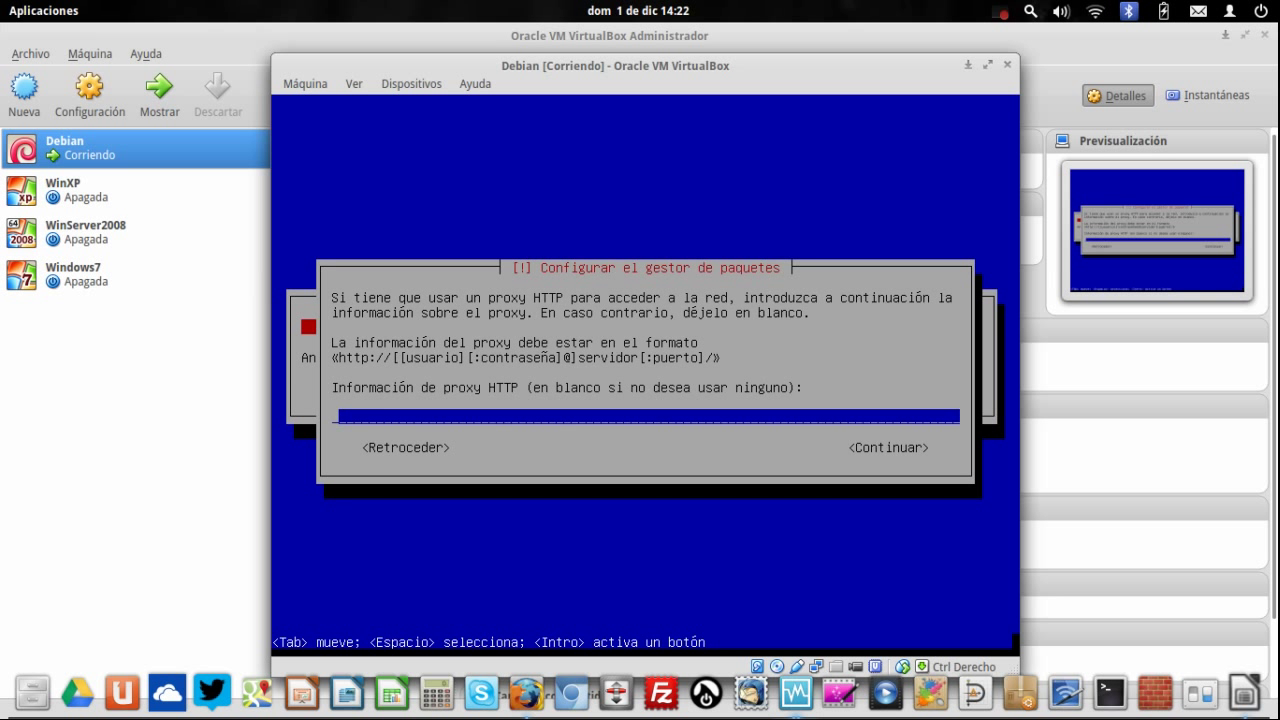
{"action": "key", "text": "Tab"}
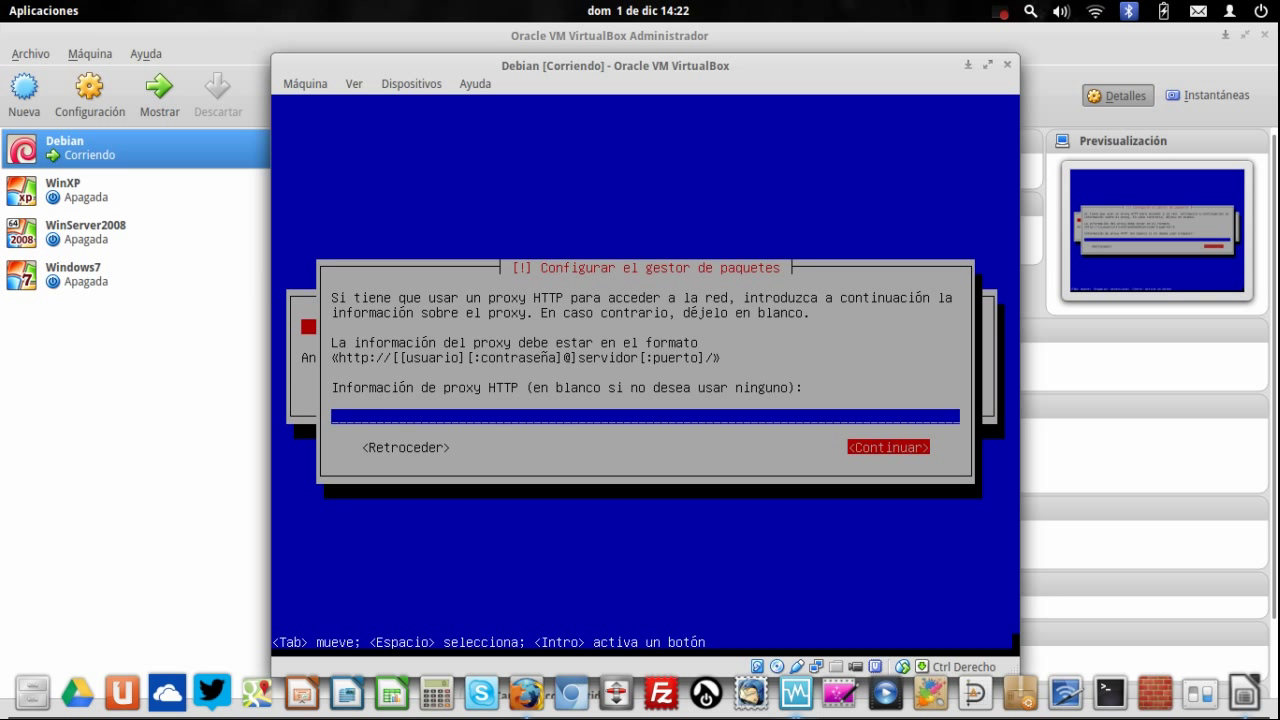
{"action": "key", "text": "Return"}
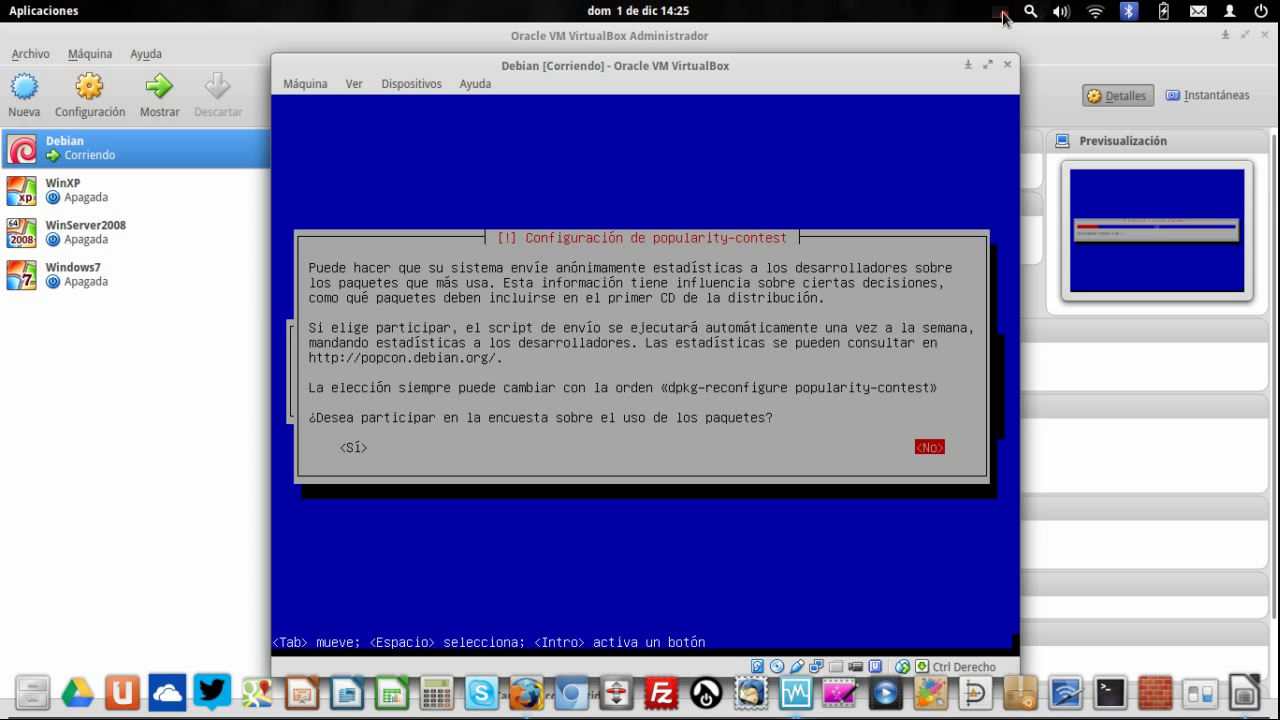
- Decline participation in the package usage survey of popularity-contest
{"action": "key", "text": "Tab"}
{"action": "key", "text": "Tab"}
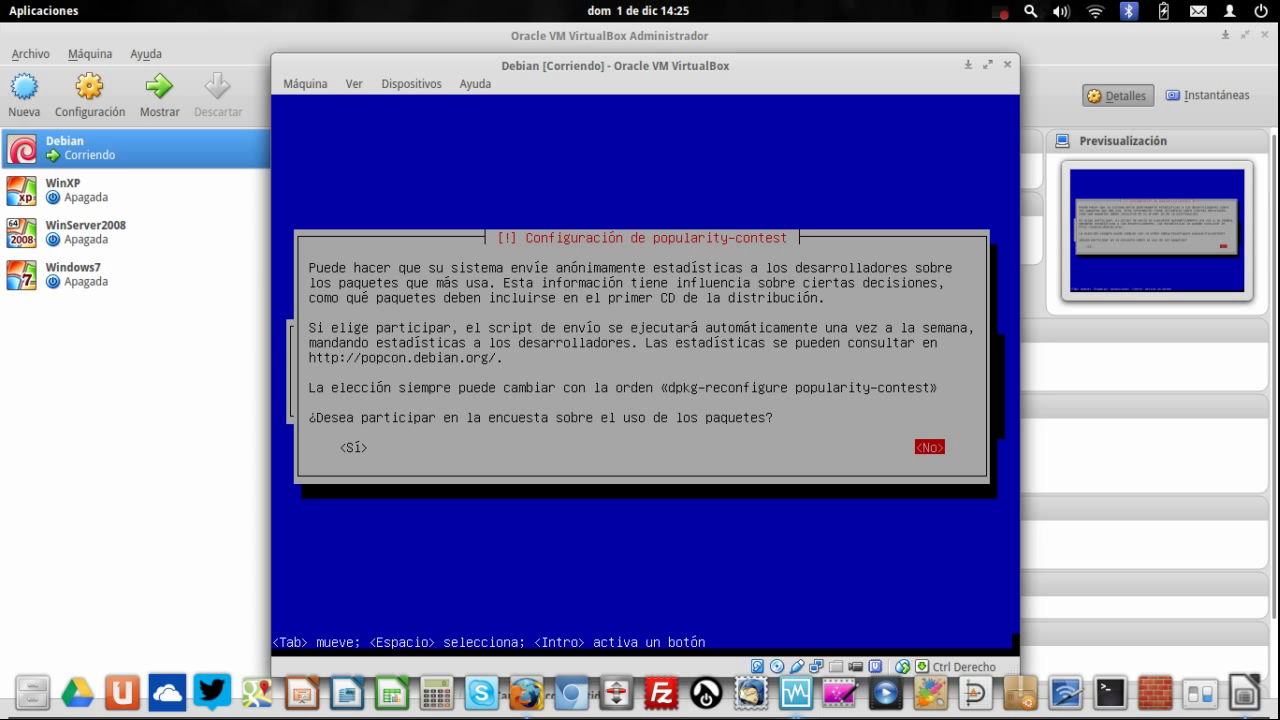
{"action": "key", "text": "Left"}
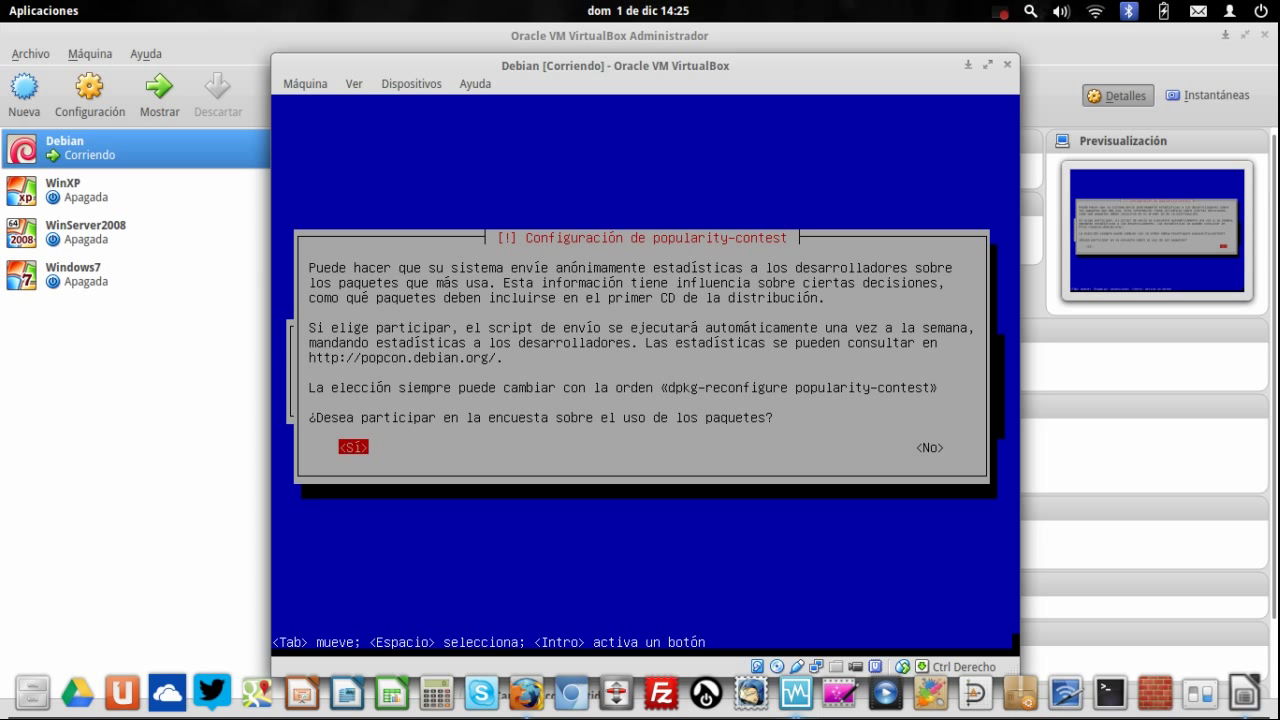
{"action": "key", "text": "Right"}
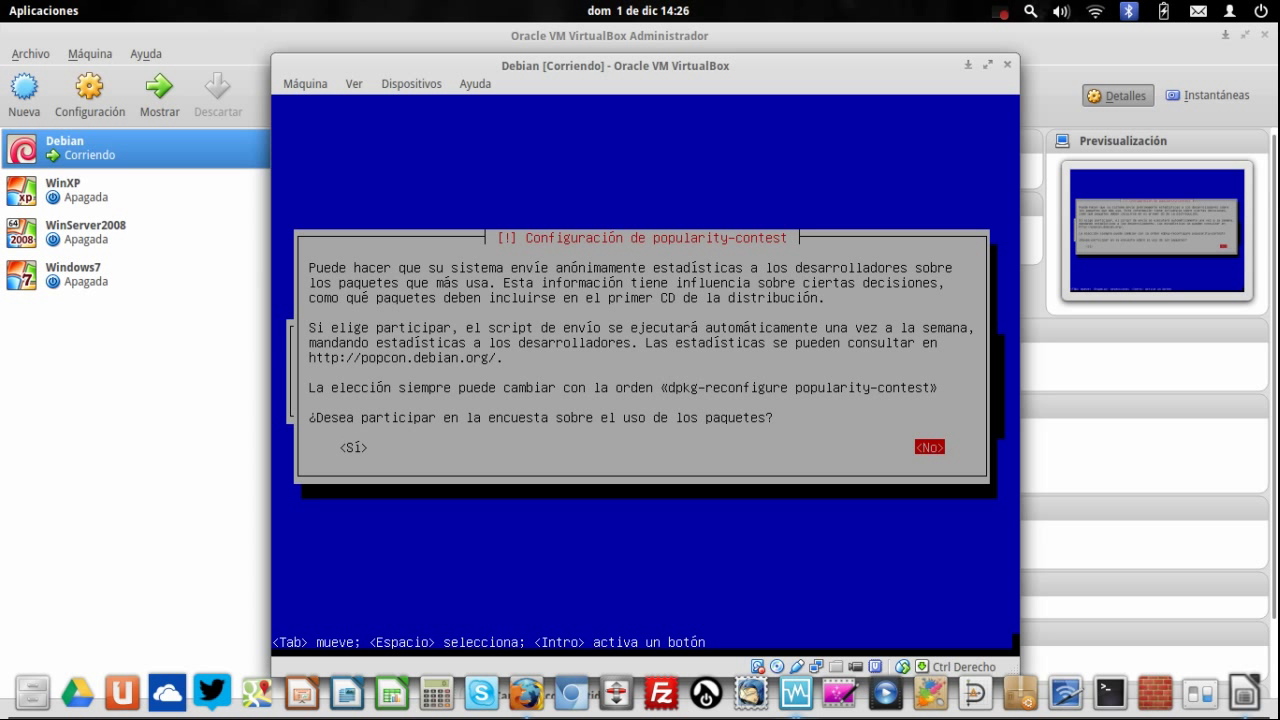
{"action": "key", "text": "Return"}
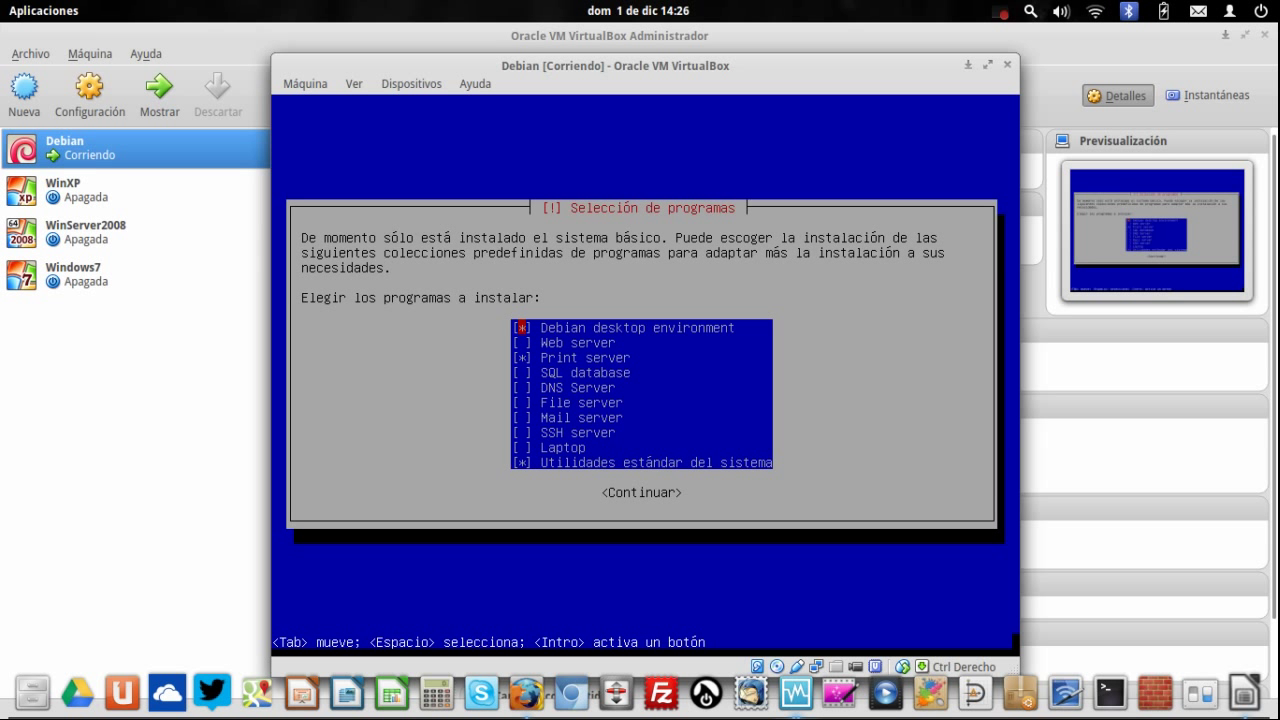
- Deselect Debian desktop environment and Print server, select SSH server, keep Utilidades estándar del sistema, and continue with the program installation
{"action": "key", "text": "Down"}
{"action": "key", "text": "Down"}
{"action": "key", "text": "Down"}
{"action": "key", "text": "Down"}
{"action": "key", "text": "Up"}
{"action": "key", "text": "Up"}
{"action": "key", "text": "Up"}
{"action": "key", "text": "Up"}
{"action": "key", "text": "Down"}
{"action": "key", "text": "Down"}
{"action": "key", "text": "Up"}
{"action": "key", "text": "Down"}
{"action": "key", "text": "Down"}
{"action": "key", "text": "Down"}
{"action": "key", "text": "Down"}
{"action": "key", "text": "Down"}
{"action": "key", "text": "Down"}
{"action": "key", "text": "Down"}
{"action": "key", "text": "Down"}
{"action": "key", "text": "Up"}
{"action": "key", "text": "Up"}
{"action": "key", "text": "Tab"}
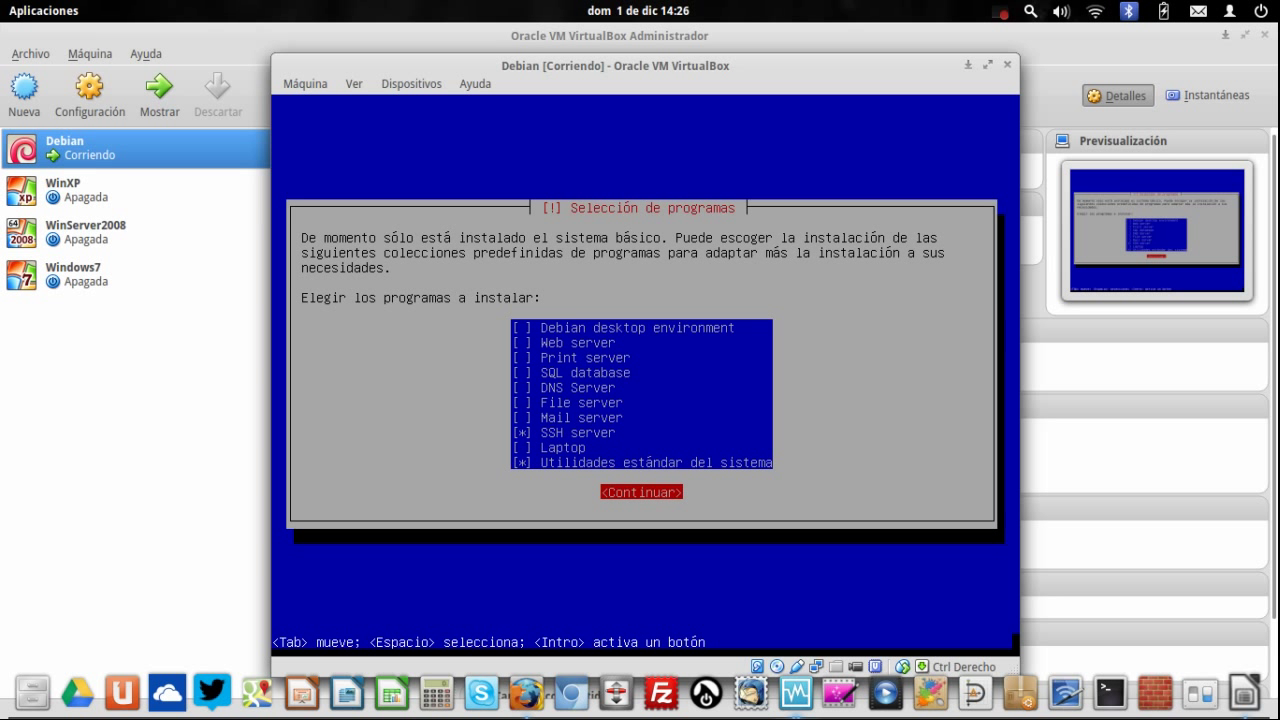
{"action": "key", "text": "Return"}
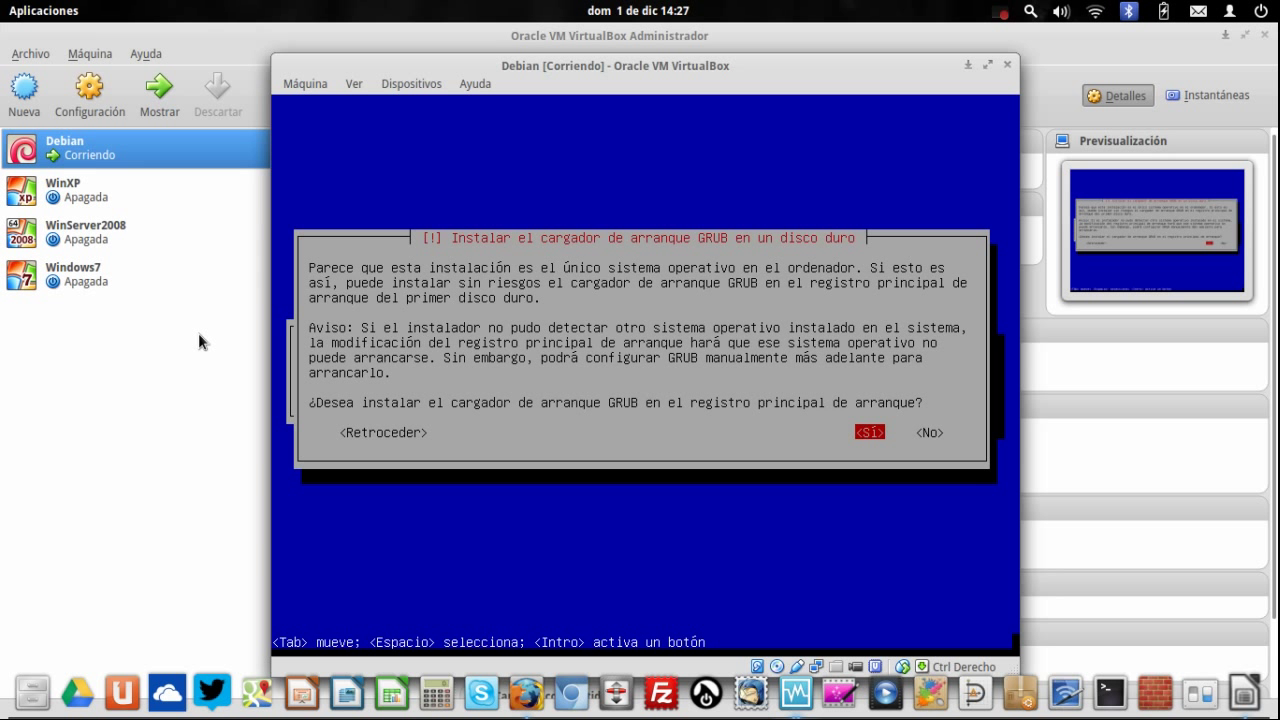
- Install the GRUB boot loader in the master boot record and finish the installation to restart the machine
{"action": "key", "text": "Return"}
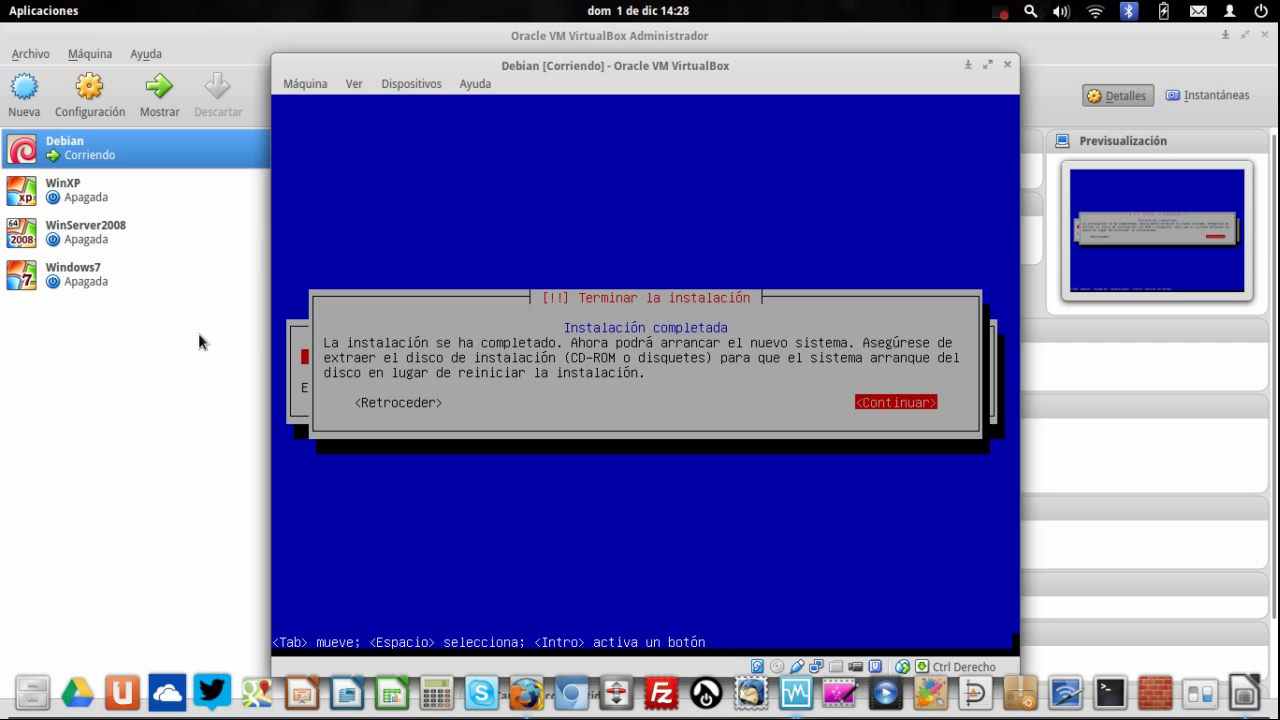
{"action": "key", "text": "Tab"}
{"action": "key", "text": "Tab"}
{"action": "key", "text": "Return"}
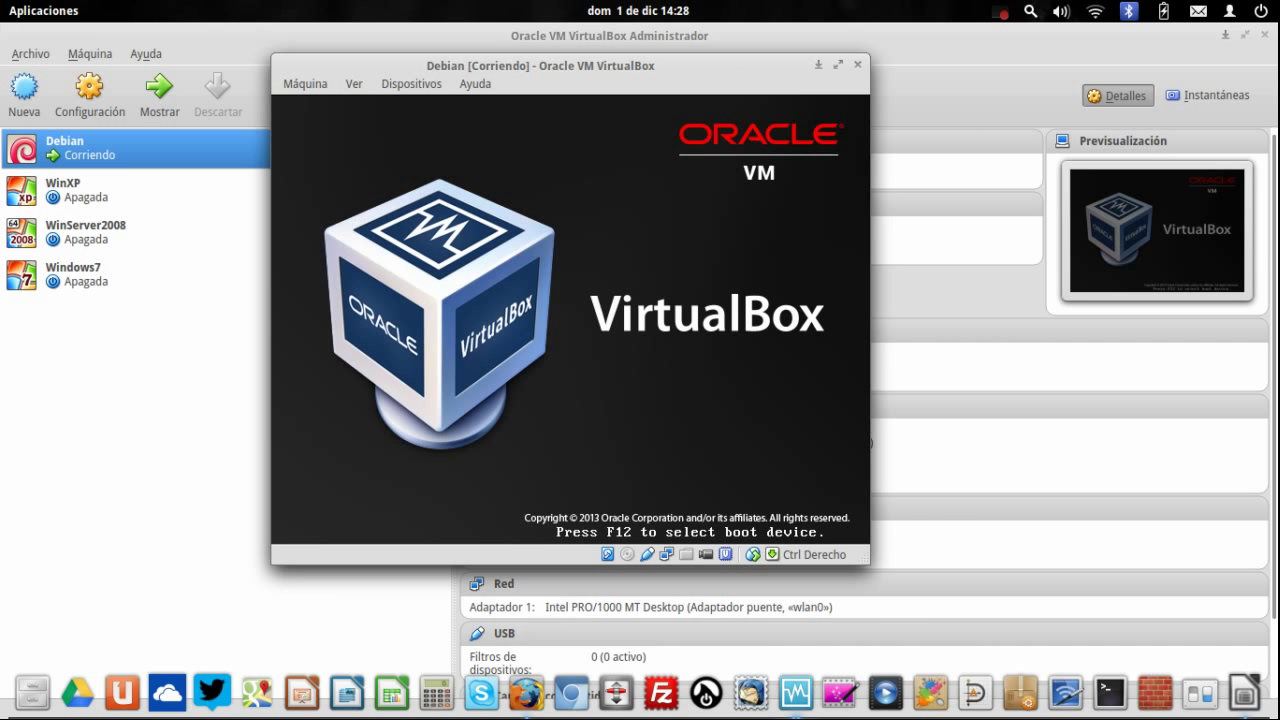
- Check the virtual machine's CD/DVD devices to see whether the installation disc is still mounted
{"action": "left_click", "coordinate": [435, 88]}
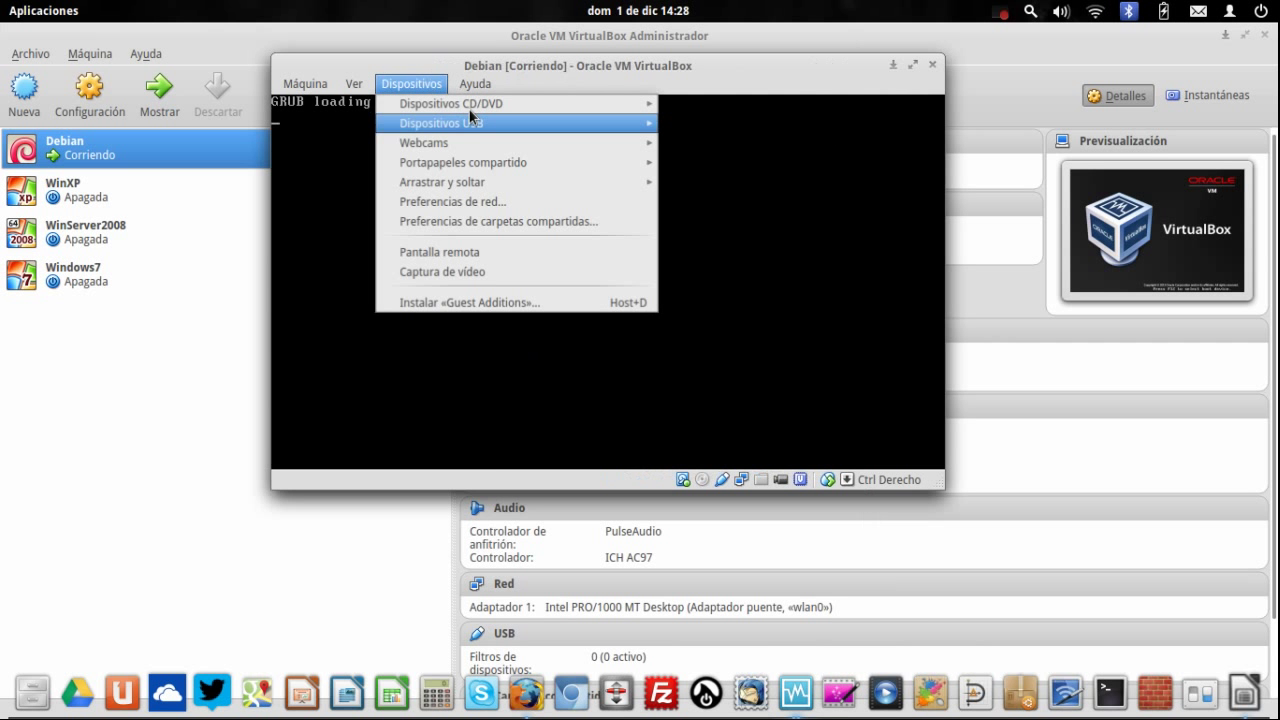
{"action": "mouse_move", "coordinate": [480, 100]}
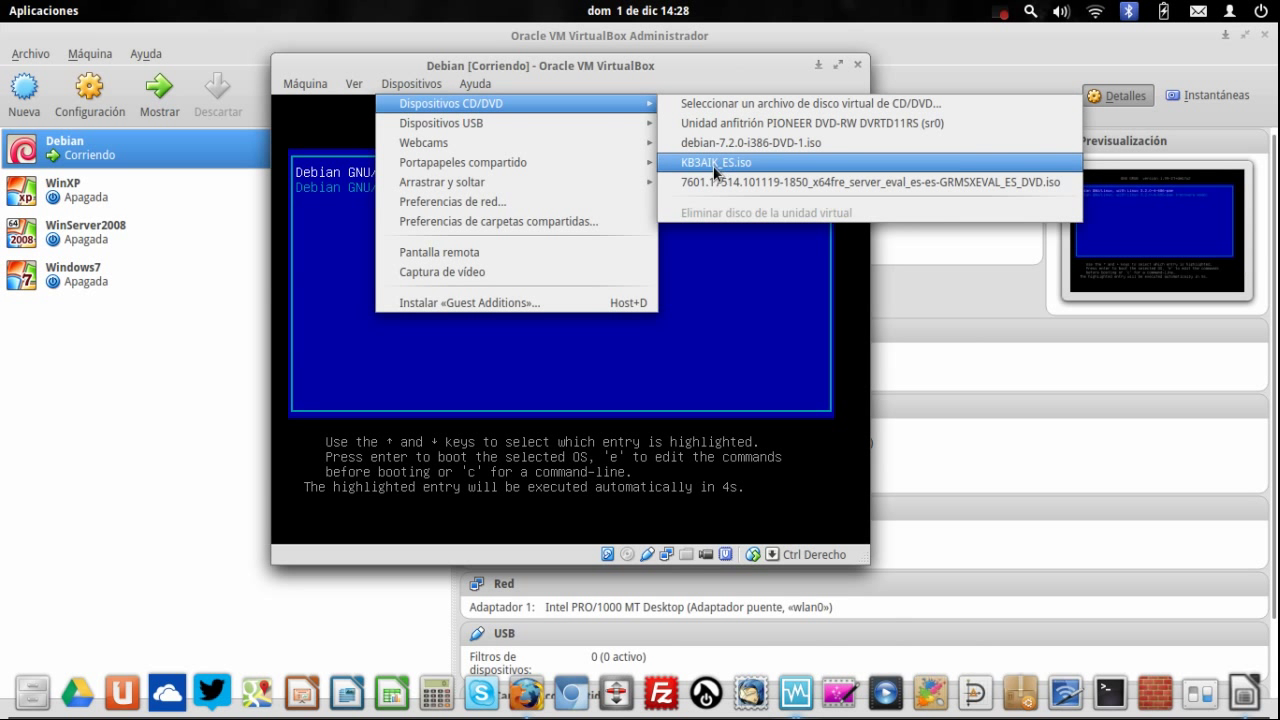
{"action": "left_click", "coordinate": [675, 66]}
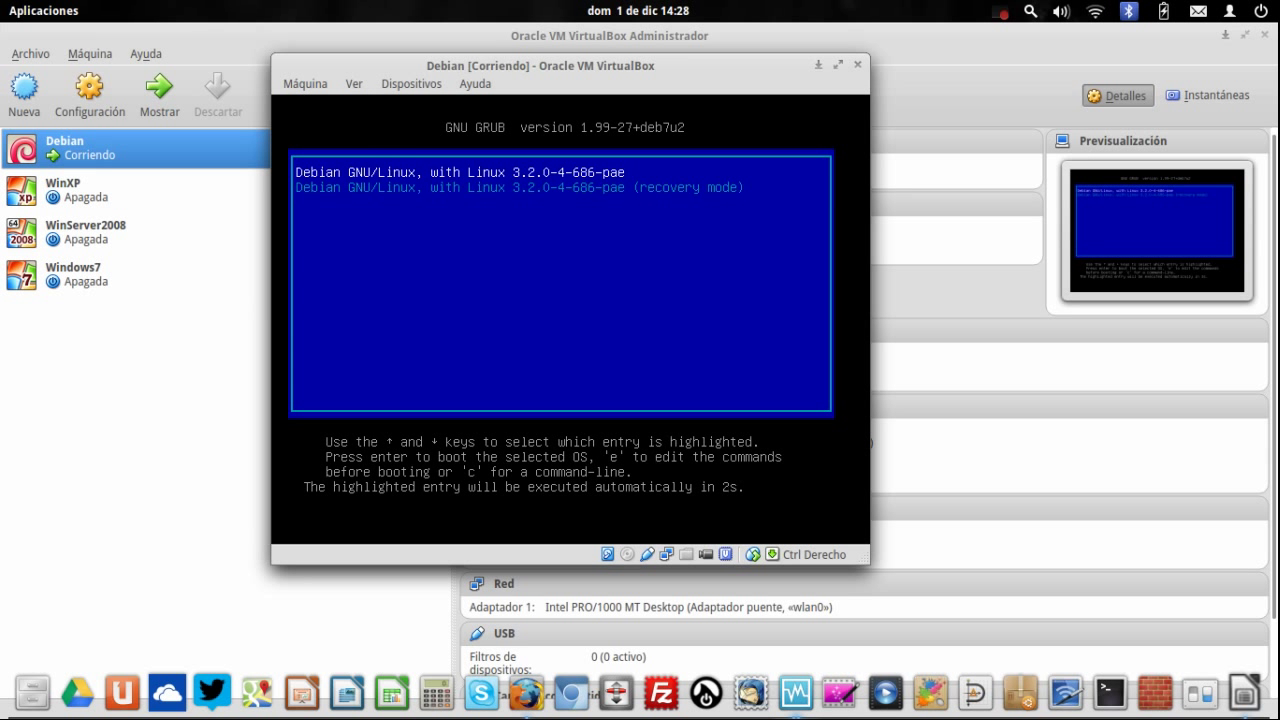
- Boot the normal GRUB entry, Debian GNU/Linux, with Linux 3.2.0-4-686-pae, rather than recovery mode
{"action": "key", "text": "Down"}
{"action": "key", "text": "Up"}
{"action": "key", "text": "Down"}
{"action": "key", "text": "Up"}
{"action": "key", "text": "Down"}
{"action": "key", "text": "Up"}
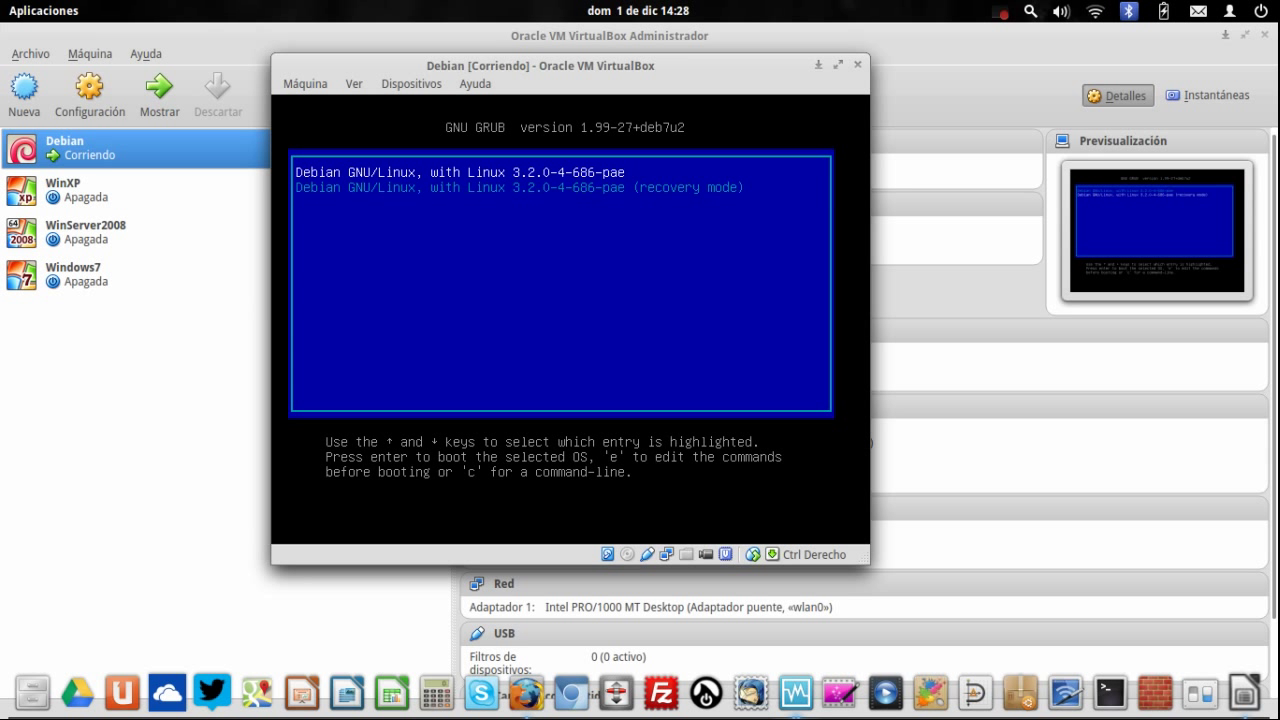
{"action": "key", "text": "Return"}
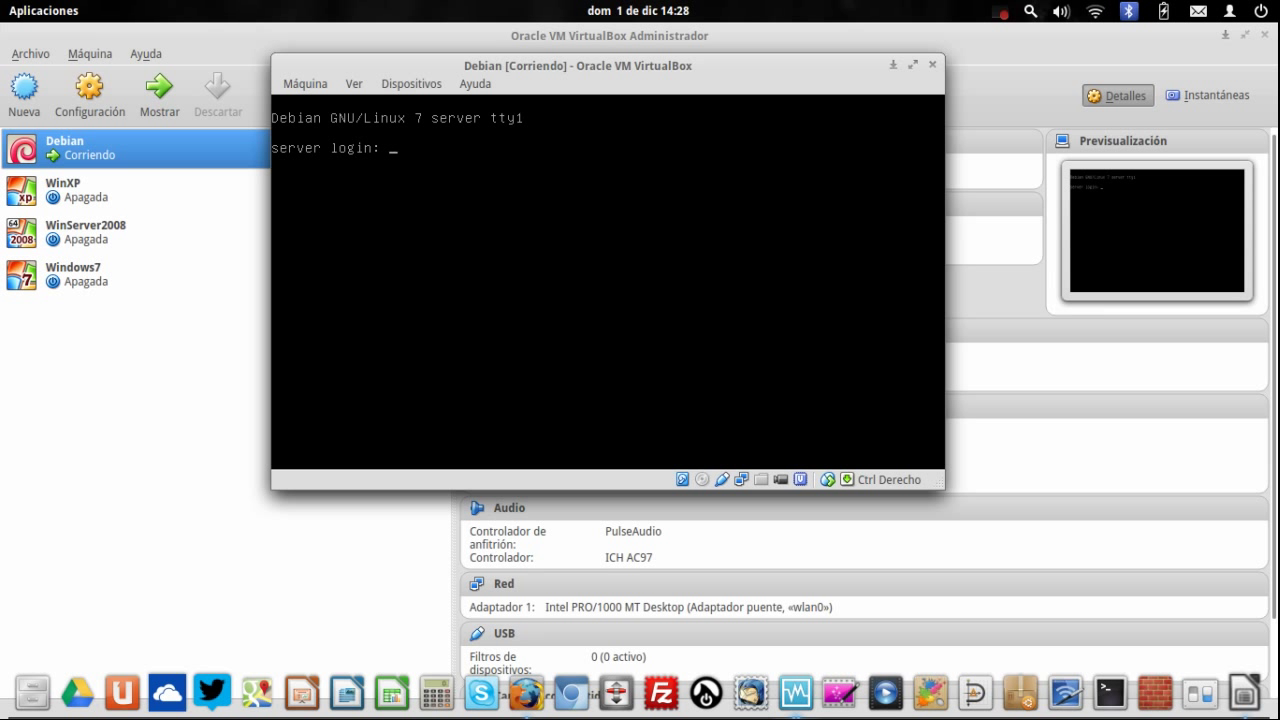
- Log in to the Debian console as soporte with the account password
{"action": "type", "text": "soporte"}
{"action": "key", "text": "Return"}
{"action": "key", "text": "Return"}
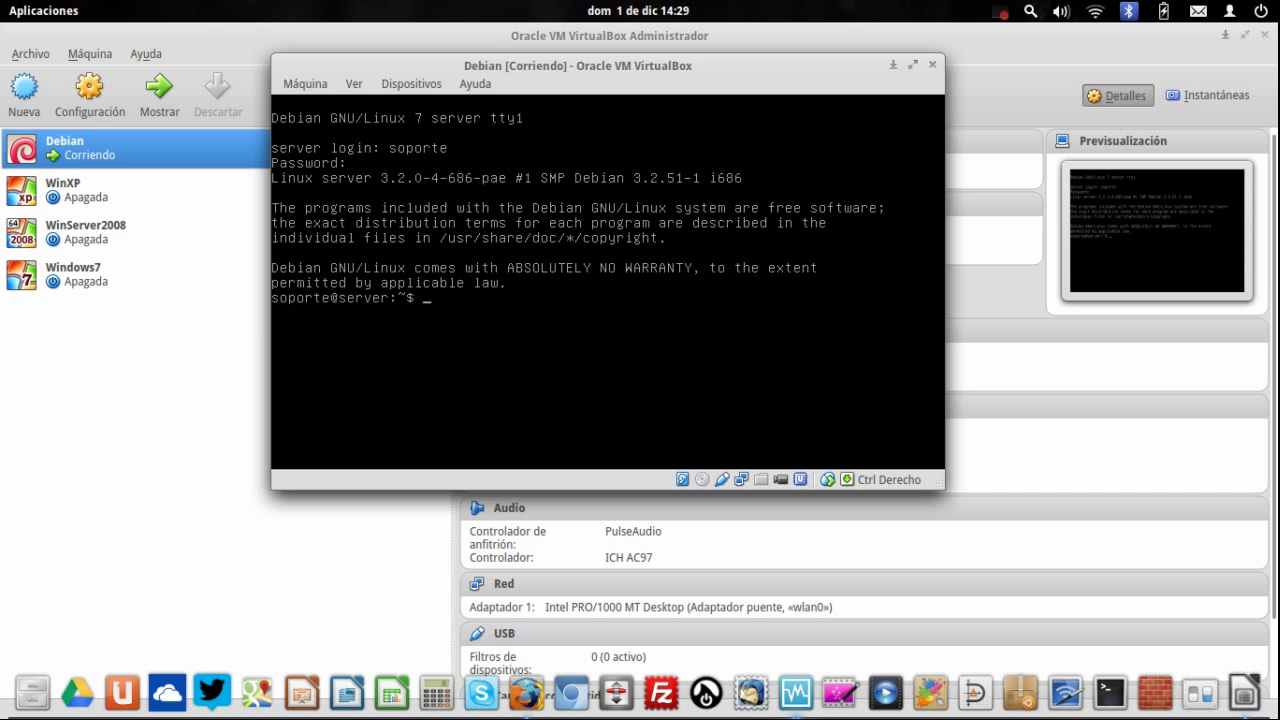
- Switch to the root account with su, entering the root password
{"action": "type", "text": "su"}
{"action": "key", "text": "Return"}
{"action": "key", "text": "Return"}
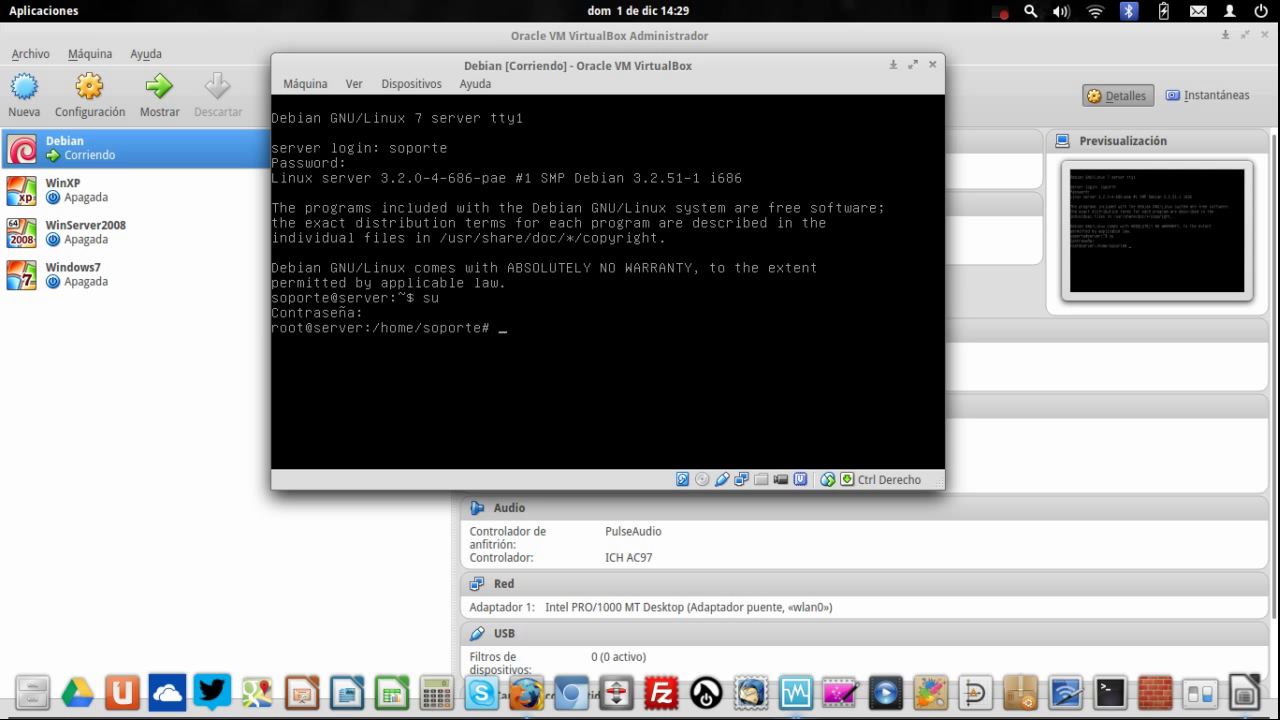
{"action": "type", "text": "init 0"}
{"action": "key", "text": "BackSpace"}
{"action": "key", "text": "BackSpace"}
{"action": "key", "text": "BackSpace"}
{"action": "key", "text": "BackSpace"}
{"action": "key", "text": "BackSpace"}
{"action": "key", "text": "BackSpace"}
{"action": "type", "text": "sho"}
{"action": "key", "text": "BackSpace"}
{"action": "type", "text": "utdown -h now"}
{"action": "key", "text": "BackSpace"}
{"action": "key", "text": "BackSpace"}
{"action": "key", "text": "BackSpace"}
{"action": "key", "text": "BackSpace"}
{"action": "key", "text": "BackSpace"}
{"action": "key", "text": "BackSpace"}
{"action": "key", "text": "BackSpace"}
{"action": "key", "text": "BackSpace"}
{"action": "key", "text": "BackSpace"}
{"action": "key", "text": "BackSpace"}
{"action": "key", "text": "BackSpace"}
{"action": "key", "text": "BackSpace"}
{"action": "key", "text": "BackSpace"}
{"action": "key", "text": "BackSpace"}
{"action": "key", "text": "BackSpace"}
{"action": "type", "text": "lt"}
{"action": "key", "text": "BackSpace"}
{"action": "key", "text": "BackSpace"}
{"action": "key", "text": "BackSpace"}
{"action": "key", "text": "BackSpace"}
{"action": "type", "text": "reboot"}
{"action": "key", "text": "BackSpace"}
{"action": "key", "text": "BackSpace"}
{"action": "key", "text": "BackSpace"}
{"action": "key", "text": "BackSpace"}
{"action": "key", "text": "BackSpace"}
{"action": "key", "text": "BackSpace"}
{"action": "type", "text": "init 6"}
{"action": "key", "text": "BackSpace"}
{"action": "key", "text": "BackSpace"}
{"action": "key", "text": "BackSpace"}
{"action": "key", "text": "BackSpace"}
{"action": "key", "text": "BackSpace"}
{"action": "key", "text": "BackSpace"}
{"action": "type", "text": "shutdown"}
{"action": "key", "text": "BackSpace"}
{"action": "key", "text": "BackSpace"}
{"action": "key", "text": "BackSpace"}
{"action": "key", "text": "BackSpace"}
{"action": "key", "text": "BackSpace"}
{"action": "key", "text": "BackSpace"}
{"action": "key", "text": "BackSpace"}
{"action": "key", "text": "BackSpace"}
- Open the manual page with man shutdown and read through the options of the shutdown command
{"action": "type", "text": "man shutdown"}
{"action": "key", "text": "Return"}
{"action": "key", "text": "Down"}
{"action": "key", "text": "Down"}
{"action": "key", "text": "Down"}
{"action": "key", "text": "Down"}
{"action": "key", "text": "Down"}
{"action": "key", "text": "Down"}
{"action": "key", "text": "Down"}
{"action": "key", "text": "Down"}
{"action": "key", "text": "Down"}
{"action": "key", "text": "Down"}
{"action": "key", "text": "Down"}
{"action": "key", "text": "Down"}
{"action": "key", "text": "Down"}
{"action": "key", "text": "Down"}
{"action": "key", "text": "Down"}
{"action": "key", "text": "Down"}
{"action": "key", "text": "Down"}
{"action": "key", "text": "Down"}
{"action": "key", "text": "Down"}
{"action": "key", "text": "Down"}
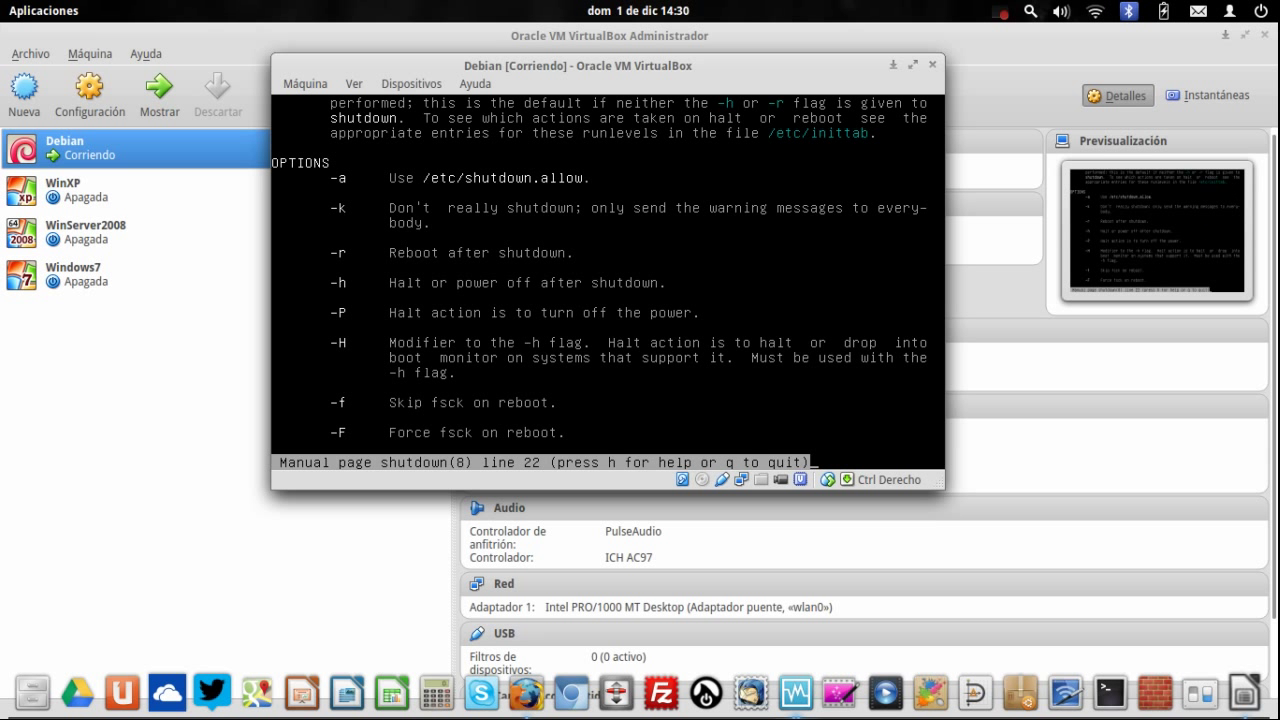
- Quit the shutdown manual page and begin entering a shutdown command at the root prompt
{"action": "type", "text": "qshu"}
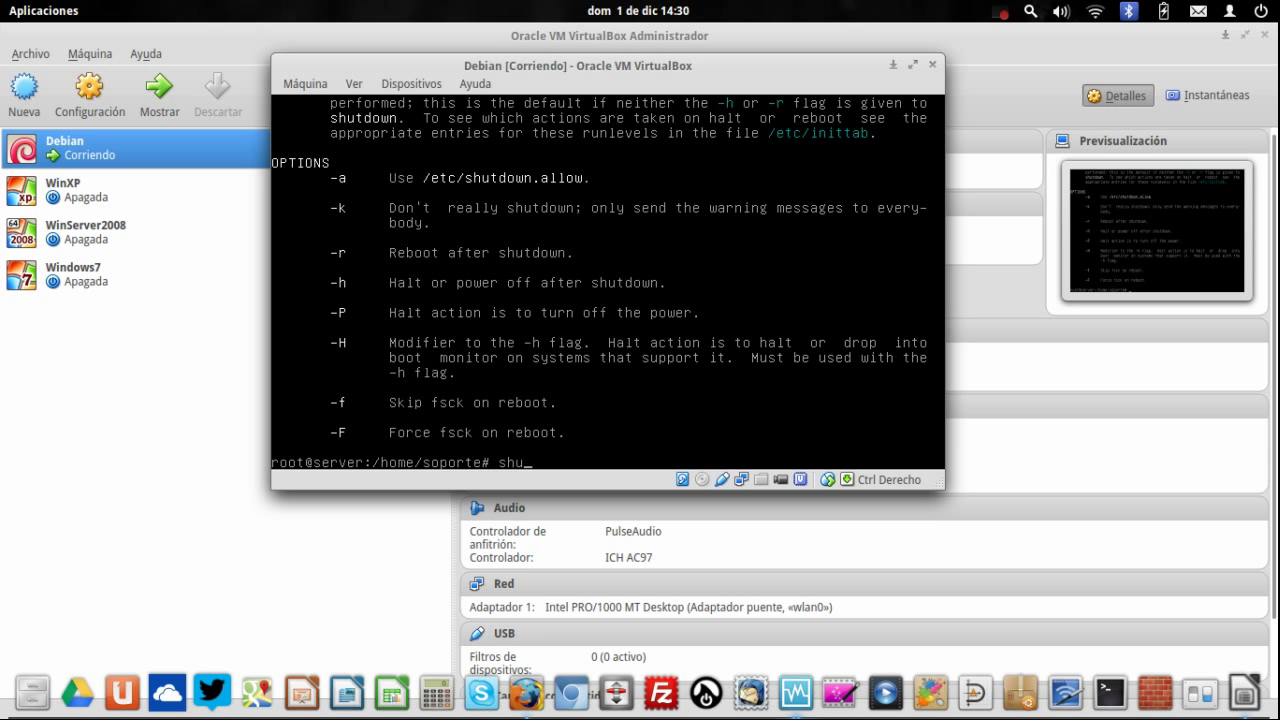
{"action": "type", "text": "tdown -r now"}
{"action": "key", "text": "BackSpace"}
{"action": "key", "text": "BackSpace"}
{"action": "key", "text": "BackSpace"}
{"action": "key", "text": "BackSpace"}
{"action": "key", "text": "BackSpace"}
{"action": "key", "text": "BackSpace"}
{"action": "key", "text": "BackSpace"}
{"action": "key", "text": "BackSpace"}
{"action": "key", "text": "BackSpace"}
{"action": "key", "text": "BackSpace"}
{"action": "key", "text": "BackSpace"}
{"action": "key", "text": "BackSpace"}
{"action": "key", "text": "BackSpace"}
{"action": "key", "text": "BackSpace"}
{"action": "key", "text": "BackSpace"}
{"action": "type", "text": "sh"}
{"action": "key", "text": "BackSpace"}
{"action": "key", "text": "BackSpace"}
{"action": "type", "text": "init 0"}
{"action": "key", "text": "BackSpace"}
{"action": "key", "text": "BackSpace"}
{"action": "key", "text": "BackSpace"}
{"action": "key", "text": "BackSpace"}
{"action": "key", "text": "BackSpace"}
{"action": "key", "text": "BackSpace"}
{"action": "type", "text": "halt"}
{"action": "key", "text": "BackSpace"}
{"action": "key", "text": "BackSpace"}
{"action": "key", "text": "BackSpace"}
{"action": "key", "text": "BackSpace"}
{"action": "type", "text": "shutdown -h now"}
{"action": "key", "text": "BackSpace"}
{"action": "key", "text": "BackSpace"}
{"action": "key", "text": "BackSpace"}
{"action": "key", "text": "BackSpace"}
{"action": "key", "text": "BackSpace"}
{"action": "key", "text": "BackSpace"}
{"action": "key", "text": "BackSpace"}
{"action": "key", "text": "BackSpace"}
{"action": "key", "text": "BackSpace"}
{"action": "key", "text": "BackSpace"}
{"action": "key", "text": "BackSpace"}
{"action": "key", "text": "BackSpace"}
{"action": "key", "text": "BackSpace"}
{"action": "key", "text": "BackSpace"}
{"action": "key", "text": "BackSpace"}
- Power off the Debian system from the root prompt with init 0
{"action": "type", "text": "init 0"}
{"action": "key", "text": "Return"}
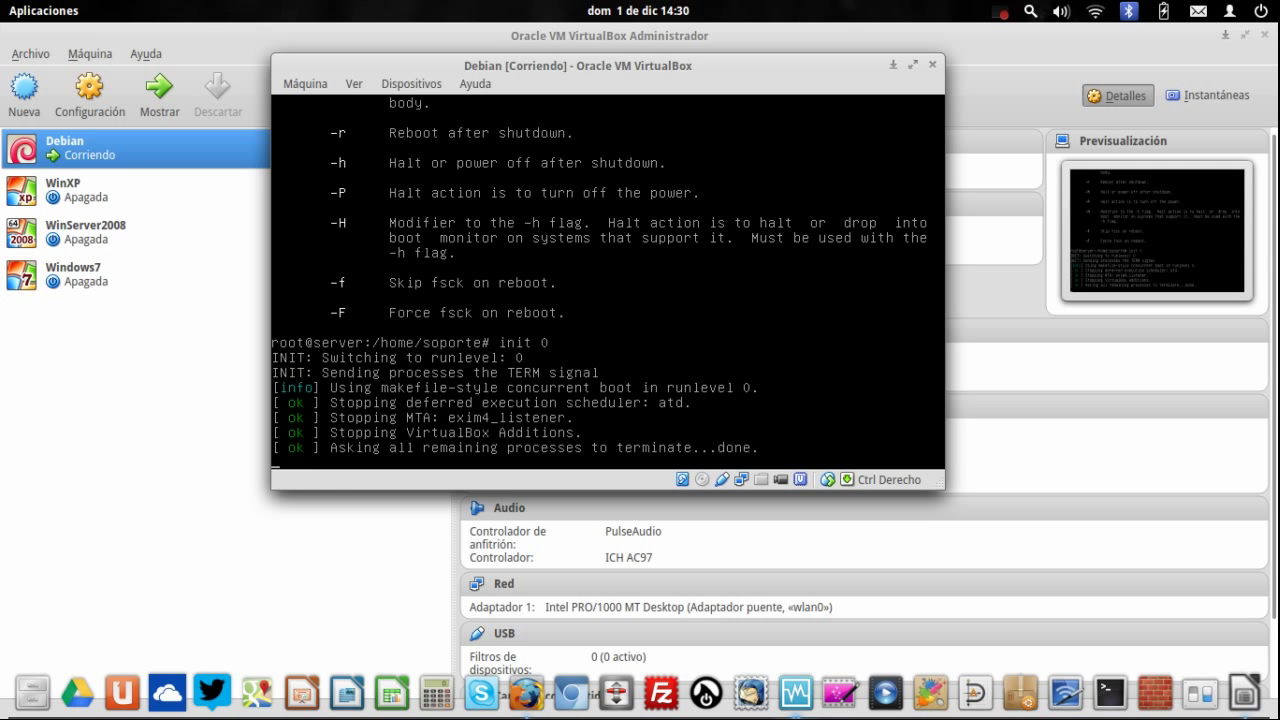